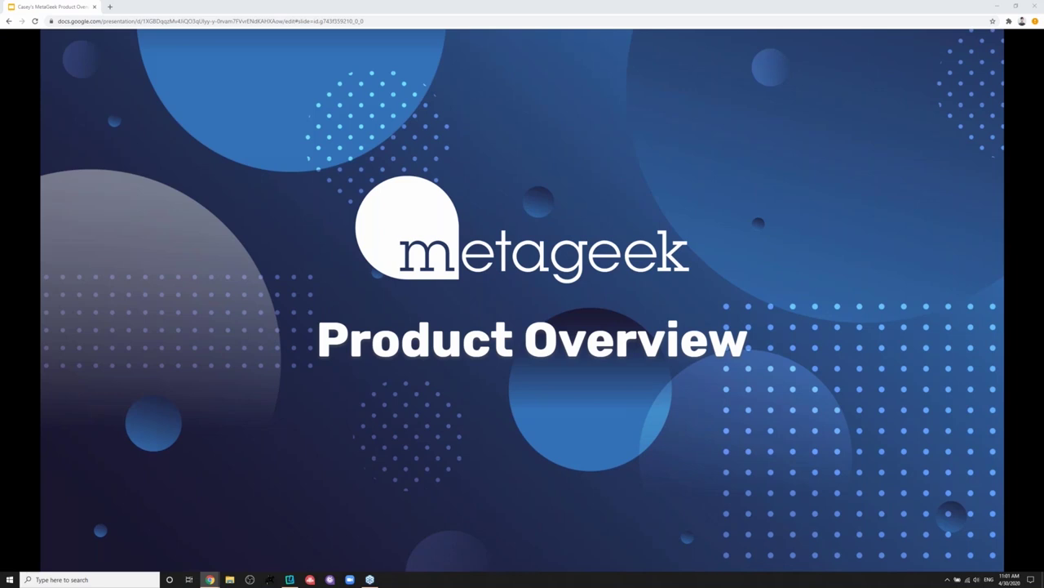
key(Right)
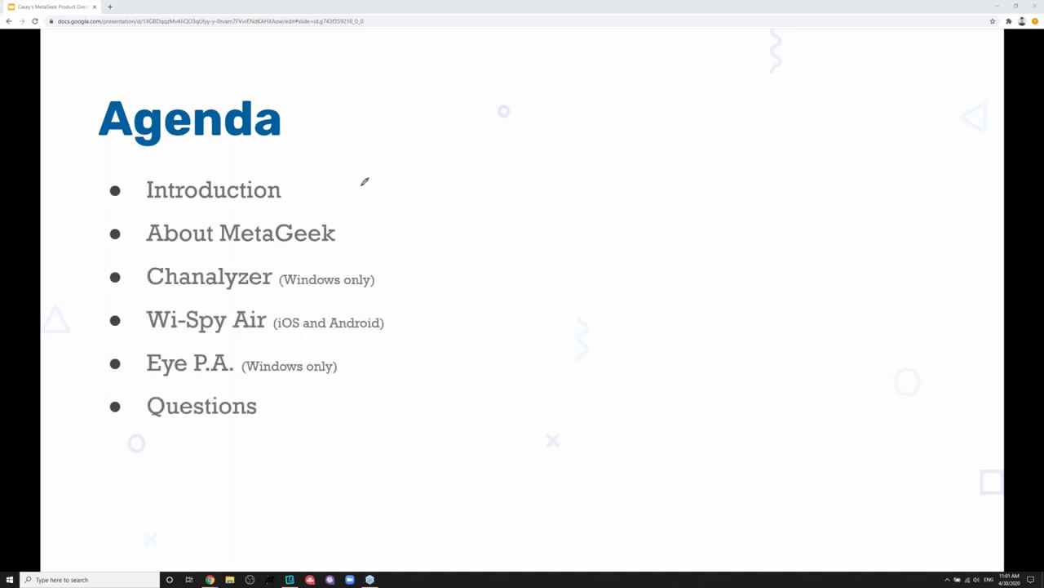
drag(440, 181, 318, 182)
drag(468, 219, 370, 225)
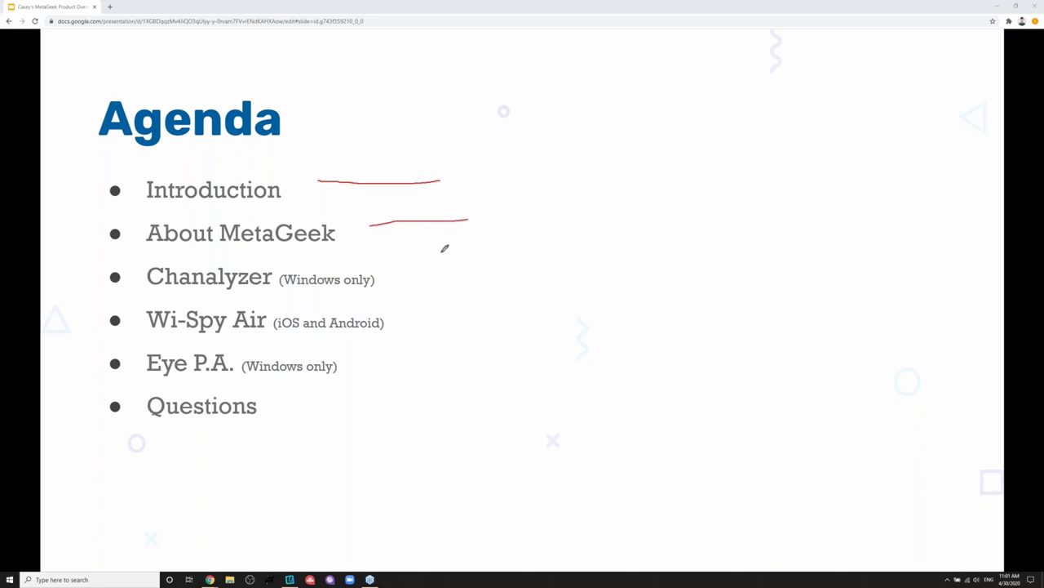
drag(506, 278, 408, 280)
drag(487, 320, 401, 319)
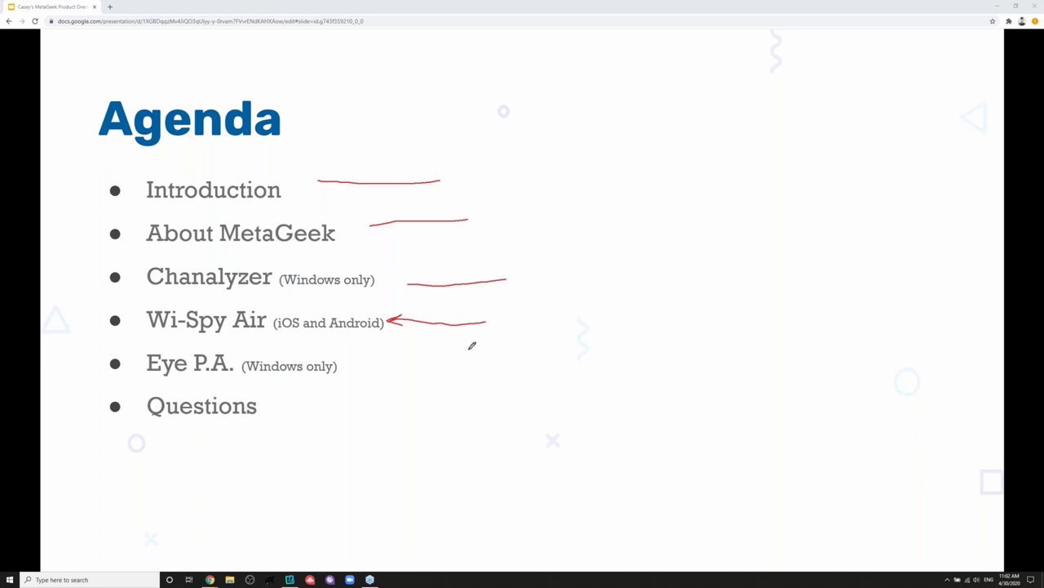
mouse_move(466, 364)
mouse_down()
mouse_move(356, 364)
mouse_move(369, 368)
mouse_up()
drag(192, 378, 229, 376)
key(Escape)
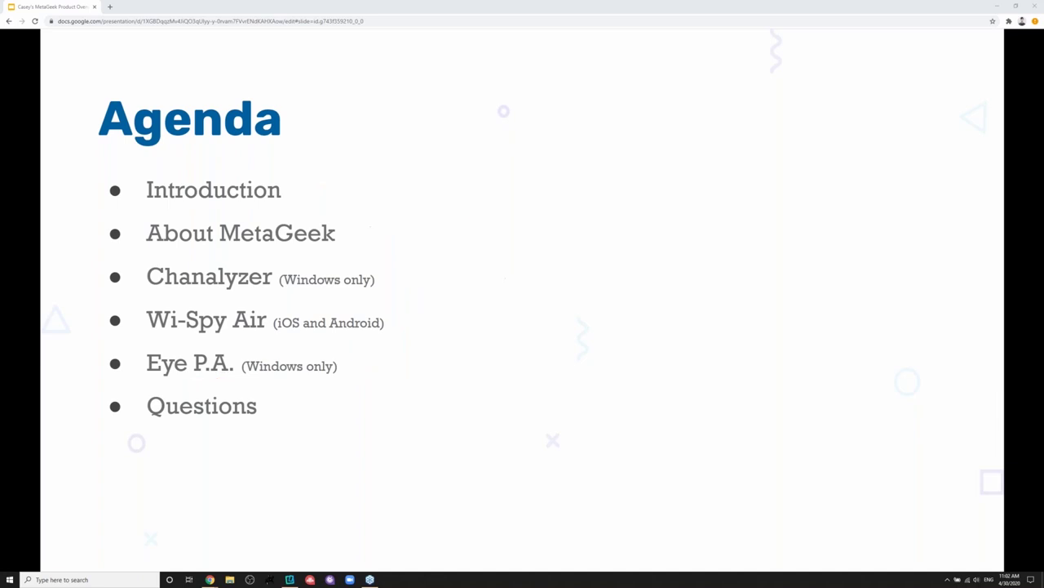
key(Right)
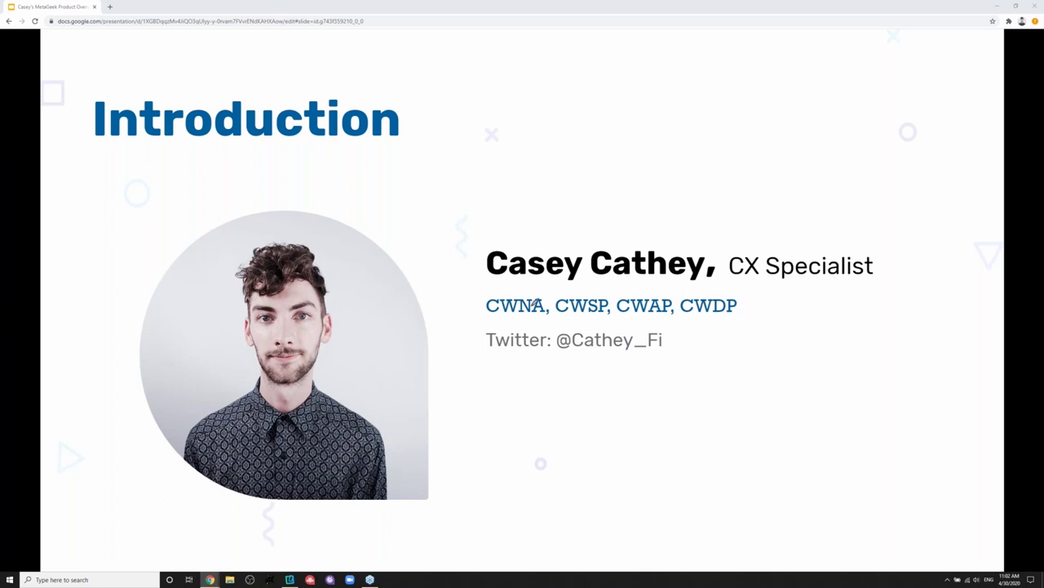
drag(445, 307, 474, 304)
drag(439, 343, 466, 344)
key(Escape)
key(Right)
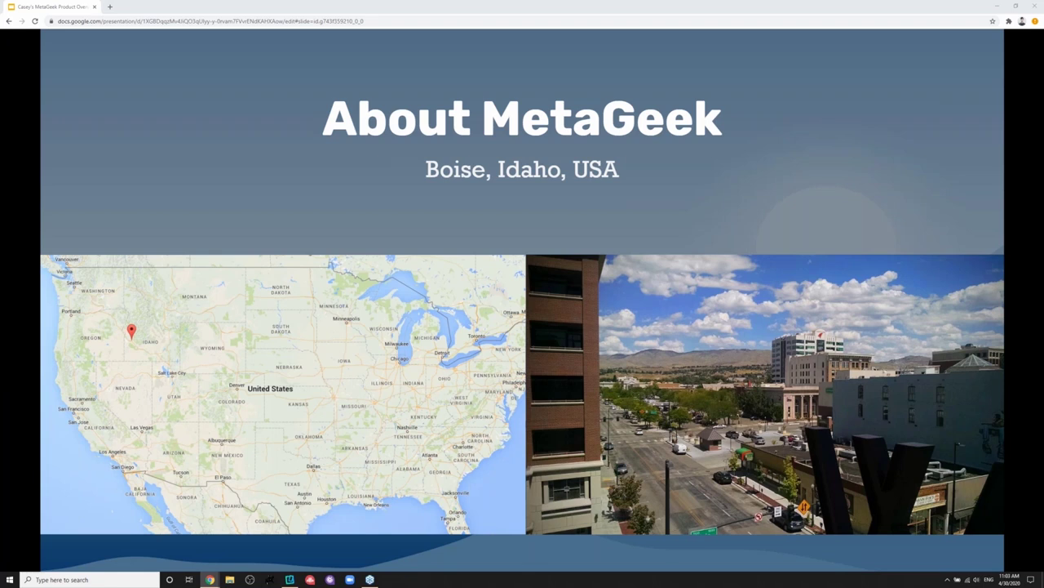
key(Right)
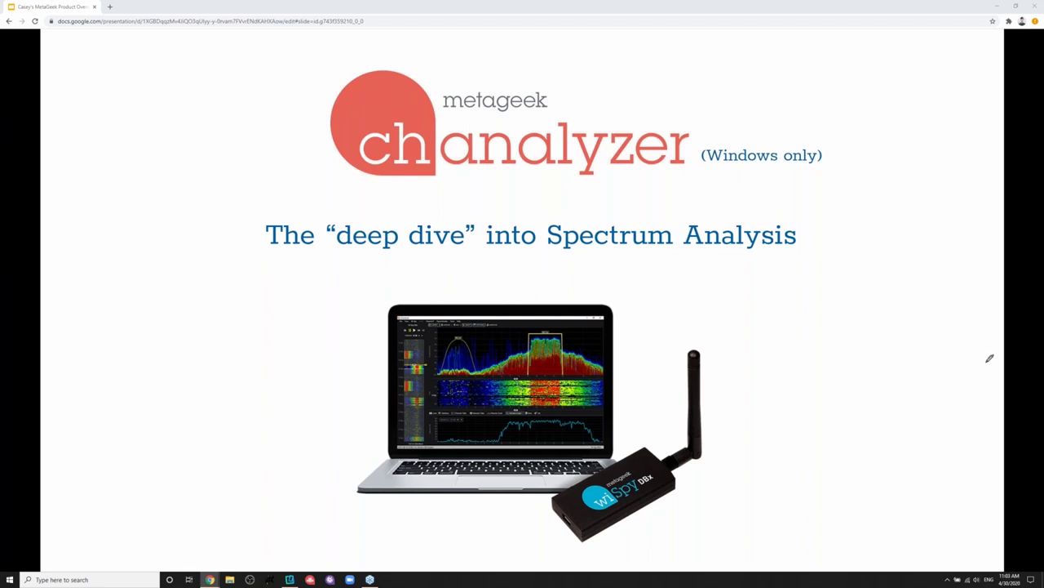
mouse_move(837, 397)
mouse_down()
mouse_move(770, 453)
mouse_move(681, 470)
mouse_move(692, 463)
mouse_move(693, 478)
mouse_up()
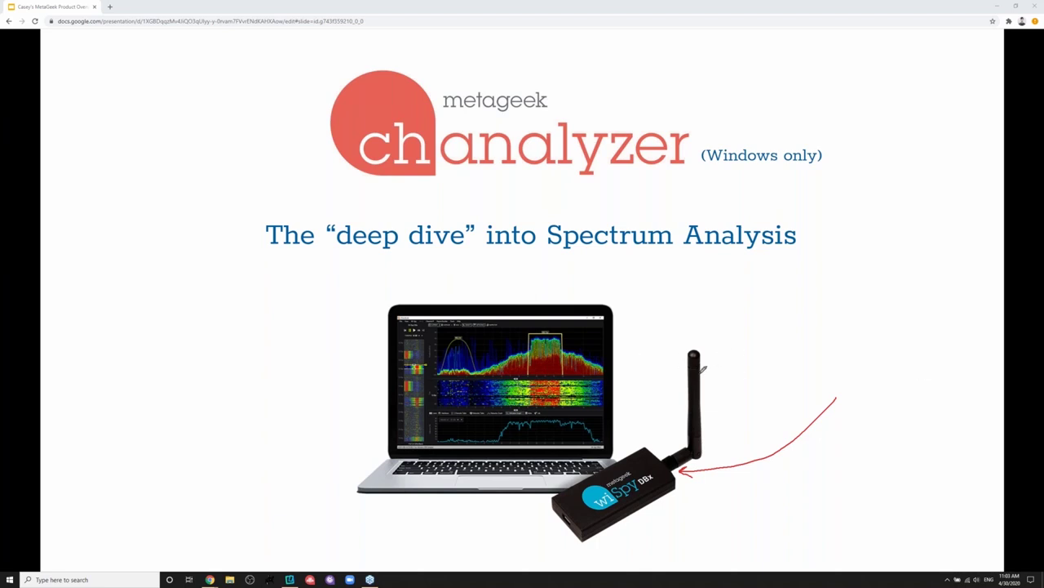
mouse_move(771, 324)
mouse_down()
mouse_move(719, 367)
mouse_move(752, 375)
mouse_up()
key(Escape)
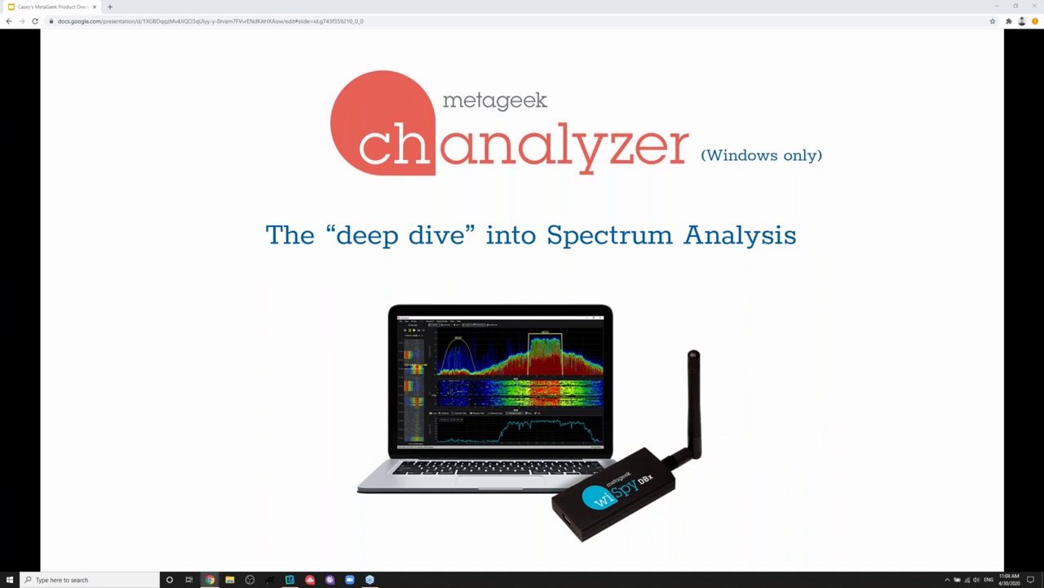
key(Right)
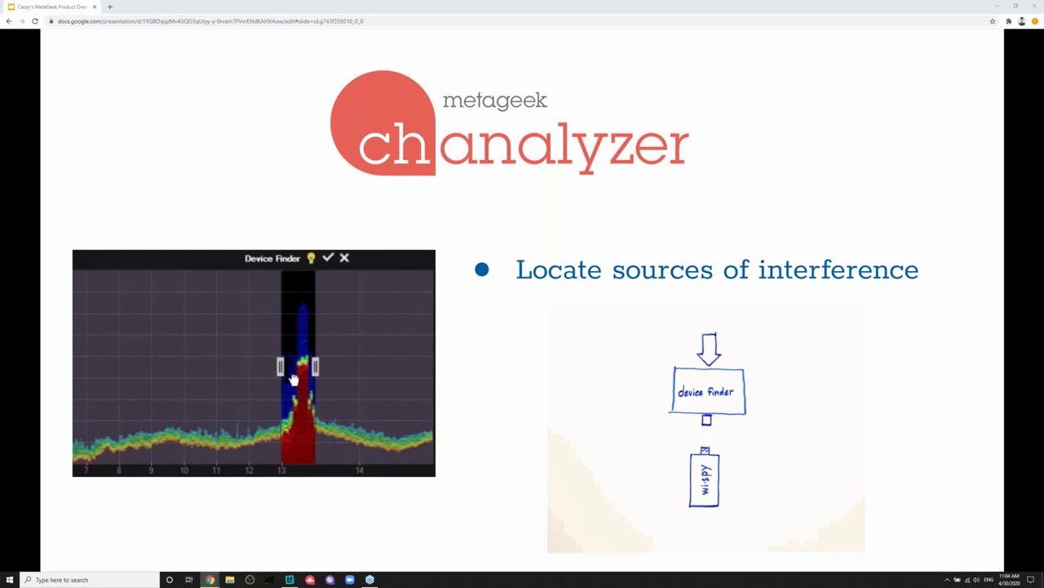
key(Right)
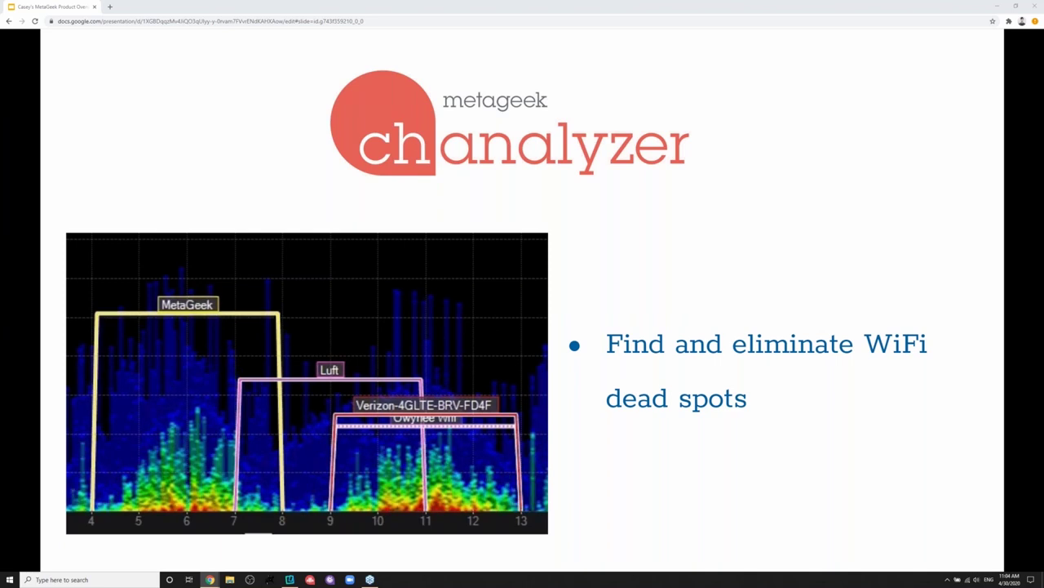
key(Right)
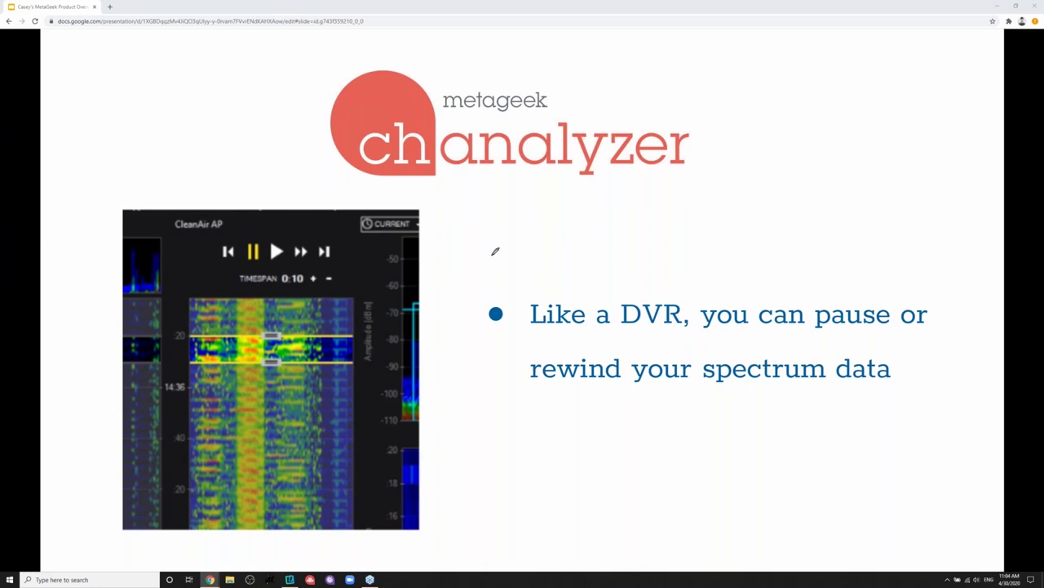
drag(507, 249, 360, 351)
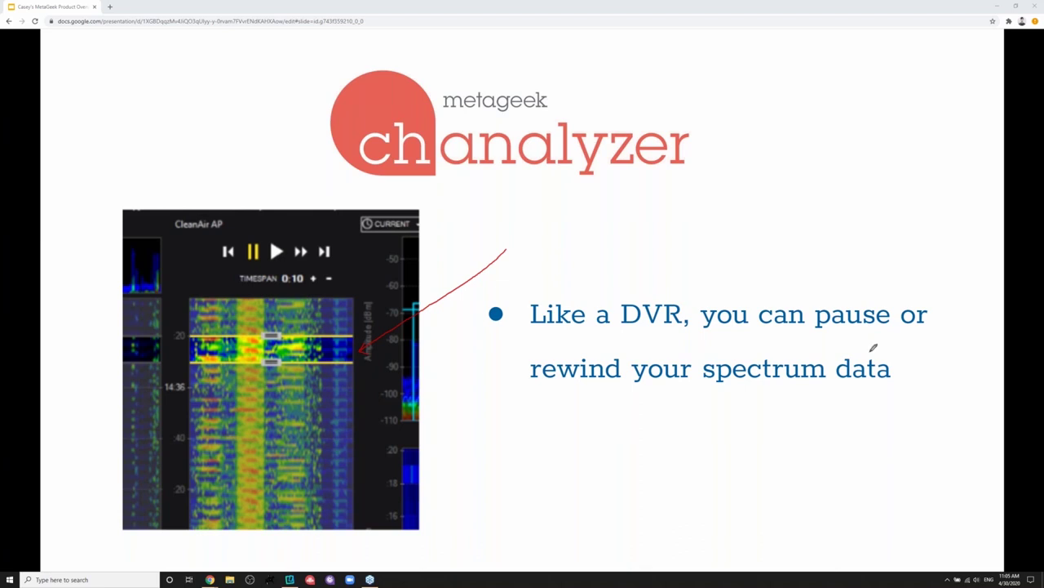
key(Escape)
key(Right)
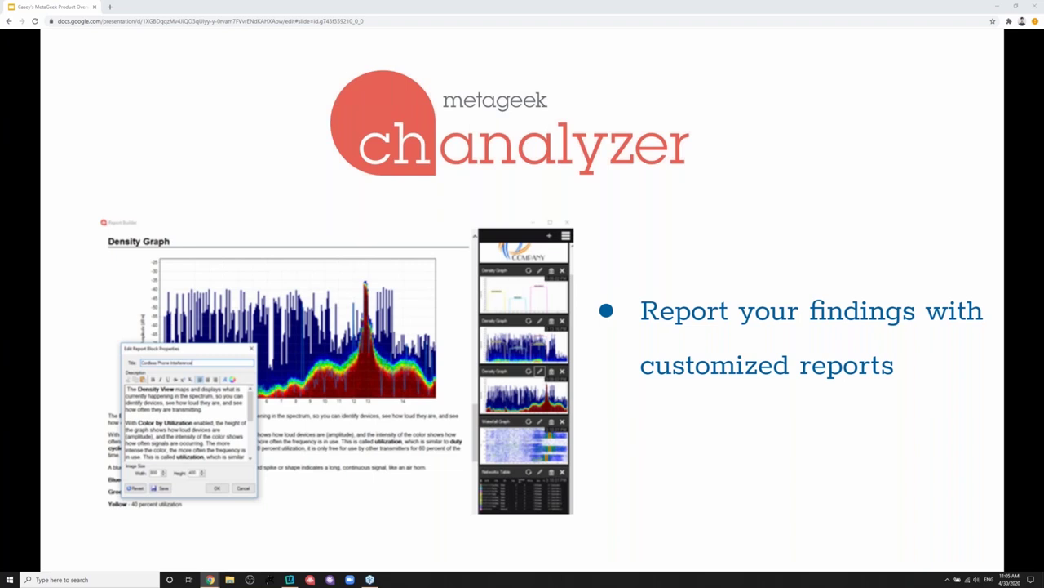
key(Right)
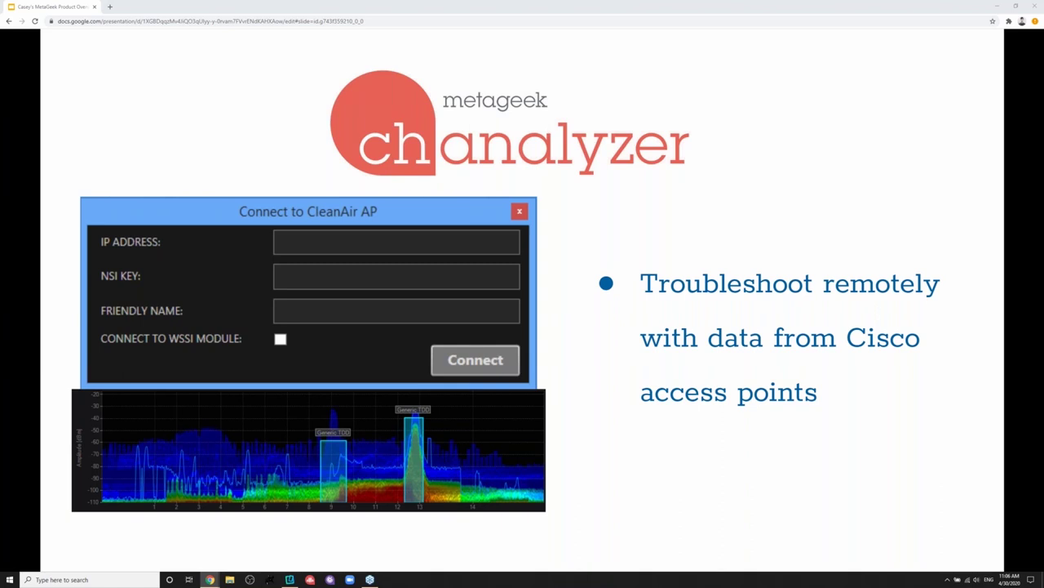
key(Right)
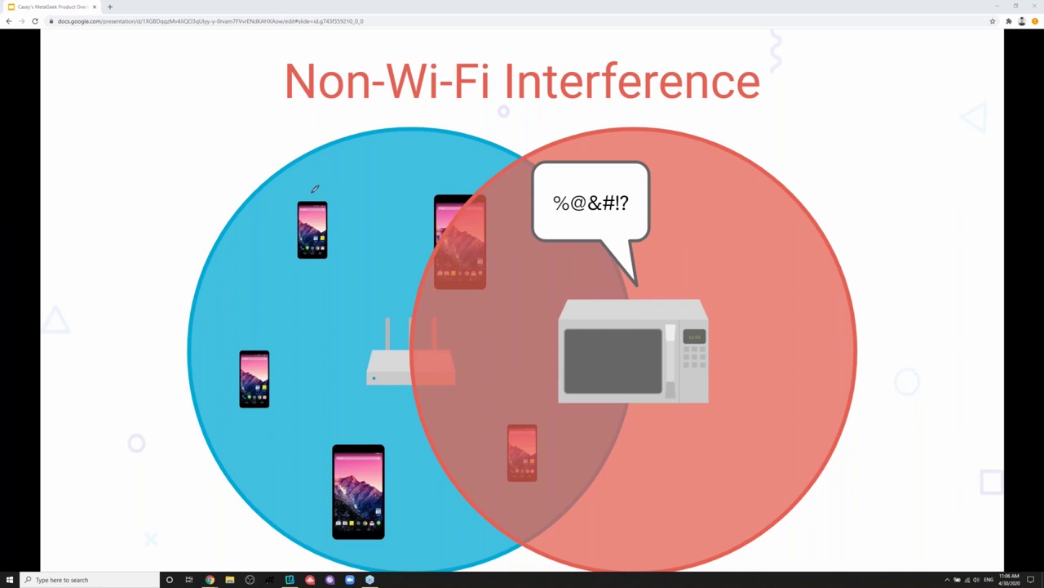
mouse_move(322, 188)
mouse_down()
mouse_move(296, 200)
mouse_move(302, 263)
mouse_move(348, 231)
mouse_move(337, 197)
mouse_move(346, 183)
mouse_move(292, 261)
mouse_up()
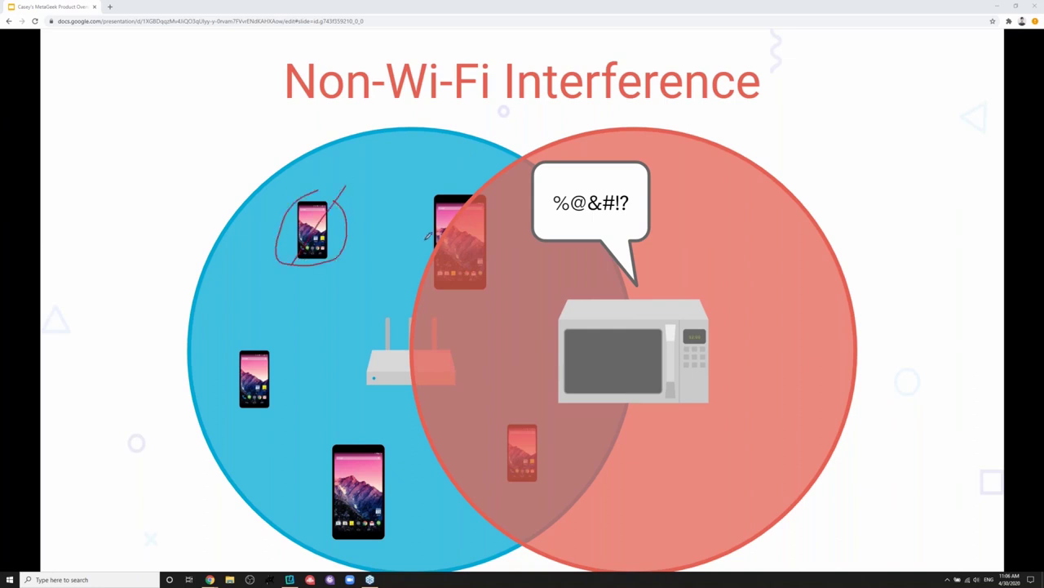
mouse_move(475, 207)
mouse_down()
mouse_move(424, 247)
mouse_move(475, 287)
mouse_move(491, 229)
mouse_move(483, 213)
mouse_move(436, 287)
mouse_up()
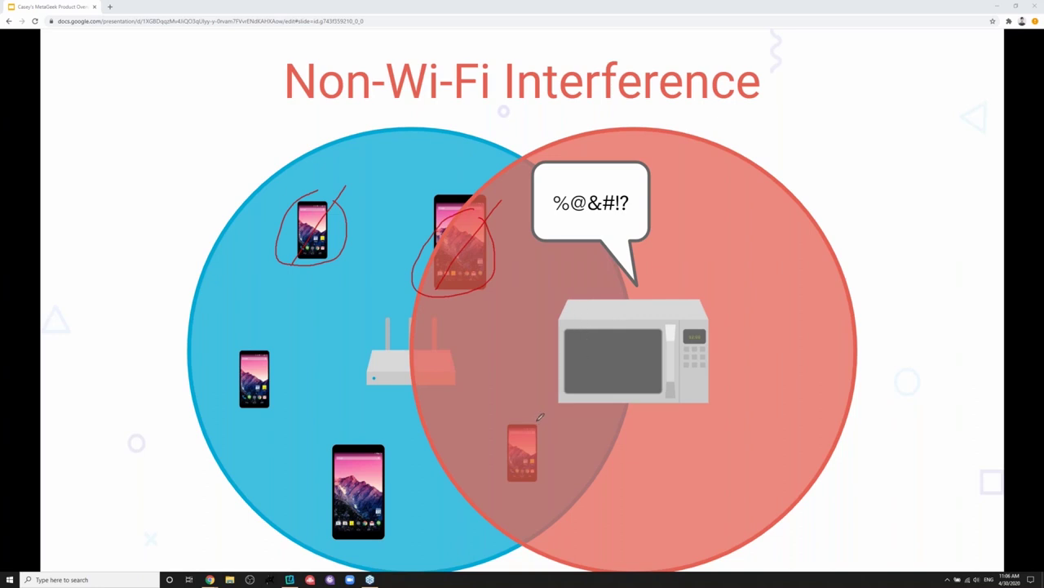
mouse_move(526, 415)
mouse_down()
mouse_move(470, 453)
mouse_move(489, 491)
mouse_move(552, 492)
mouse_move(566, 442)
mouse_move(531, 418)
mouse_move(540, 429)
mouse_move(493, 495)
mouse_up()
mouse_move(345, 459)
mouse_down()
mouse_move(313, 502)
mouse_move(355, 434)
mouse_move(341, 517)
mouse_up()
mouse_move(261, 347)
mouse_down()
mouse_move(232, 373)
mouse_move(287, 386)
mouse_move(259, 350)
mouse_move(286, 340)
mouse_move(207, 433)
mouse_up()
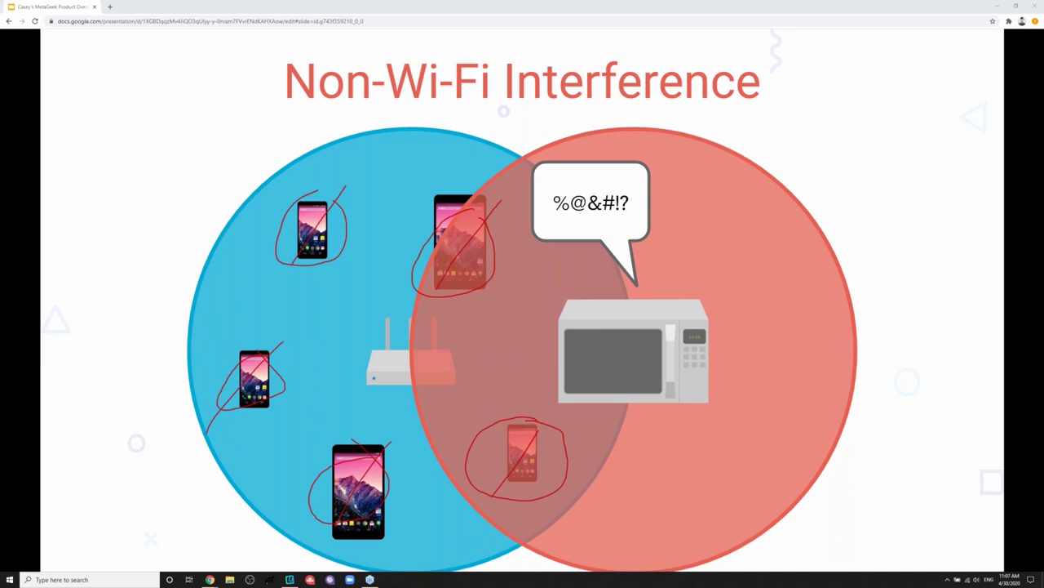
key(Escape)
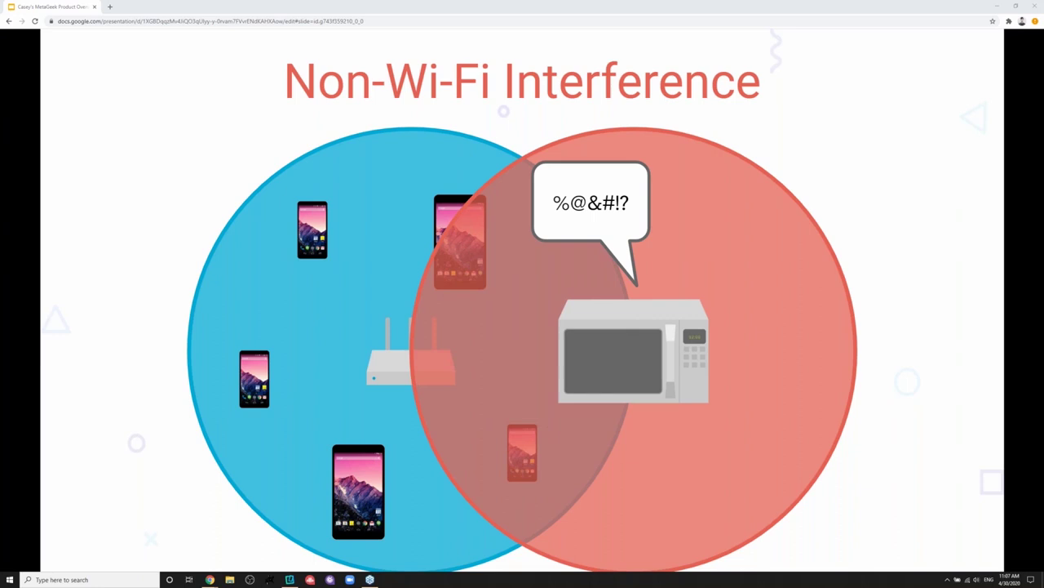
key(Right)
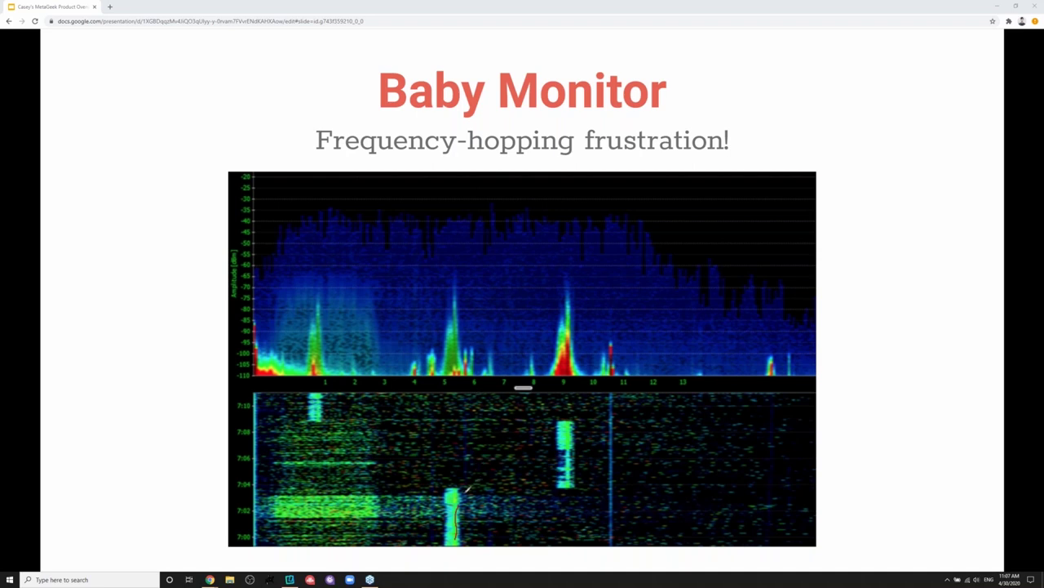
drag(471, 496, 549, 488)
drag(557, 422, 344, 405)
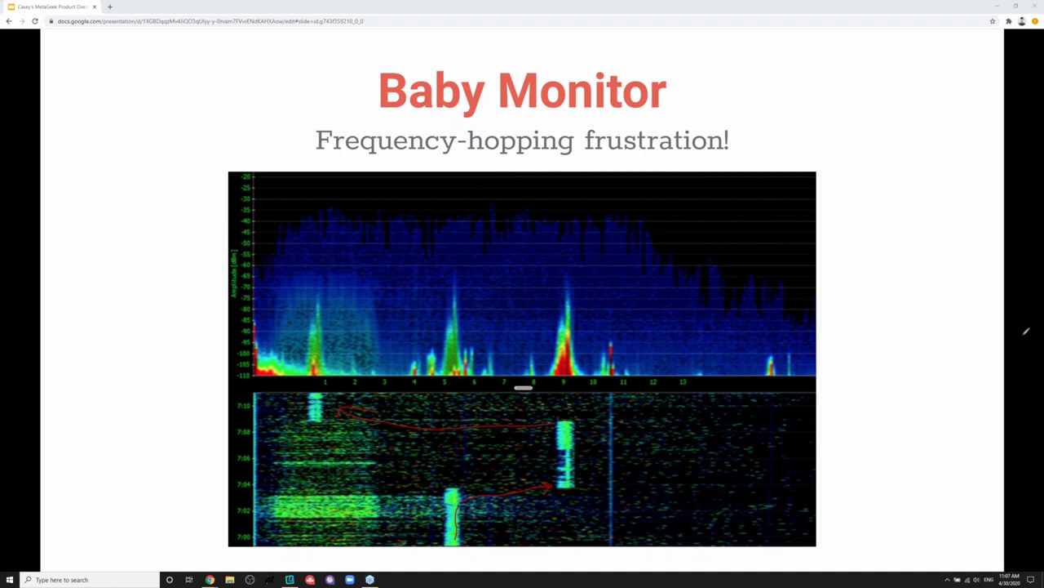
key(Escape)
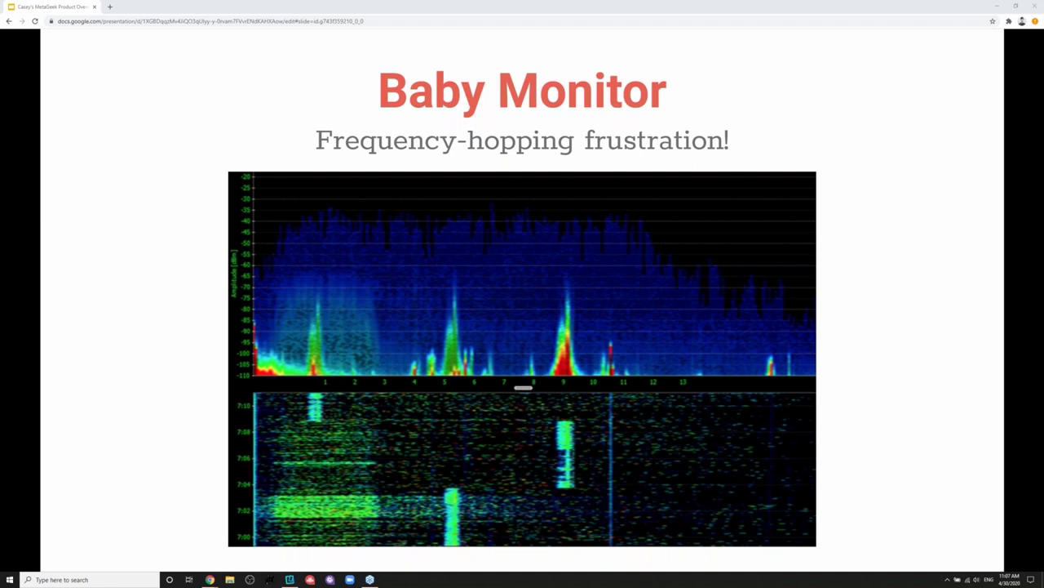
key(Right)
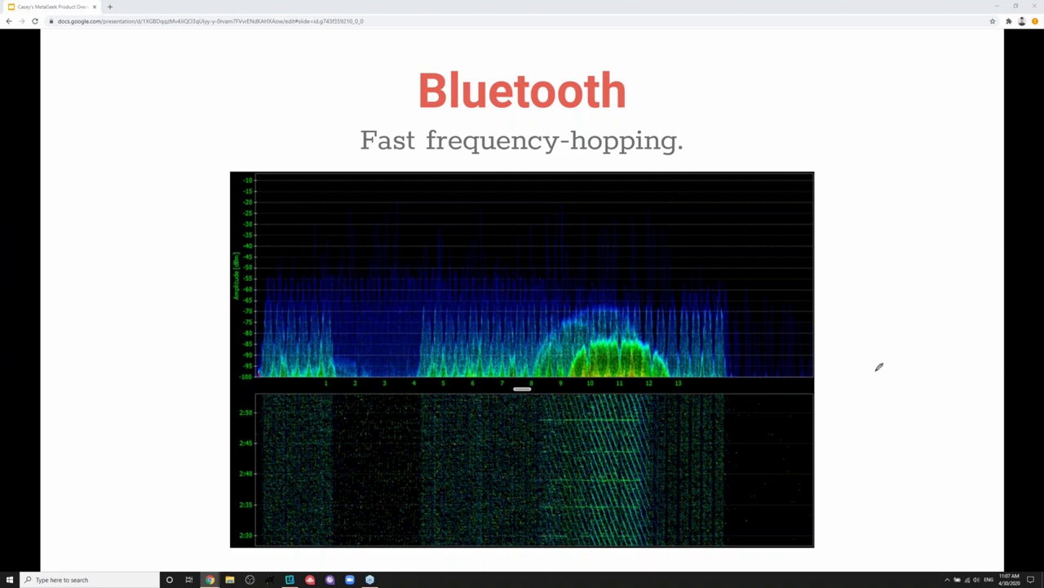
drag(674, 249, 642, 328)
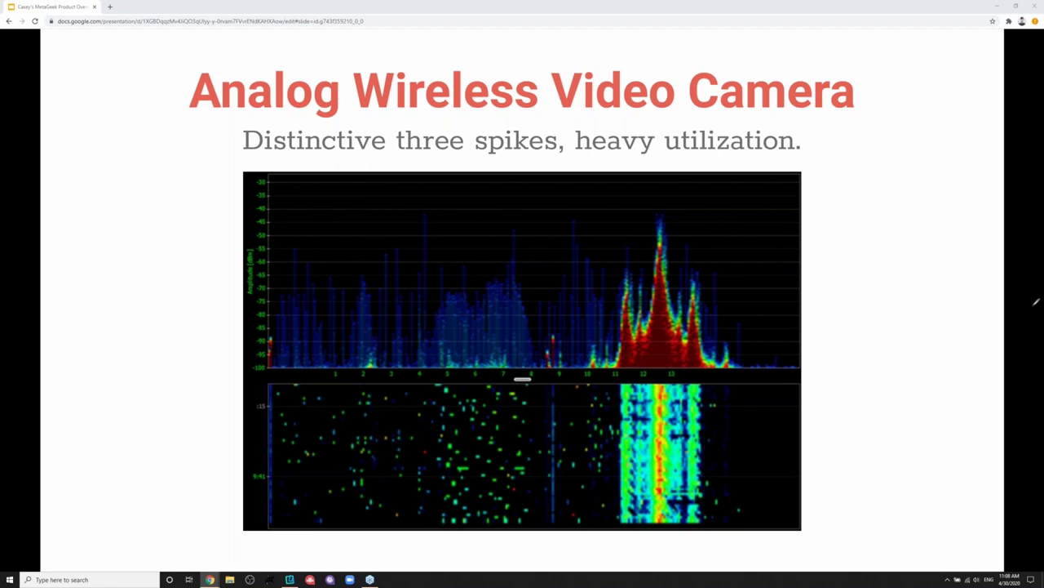
key(Right)
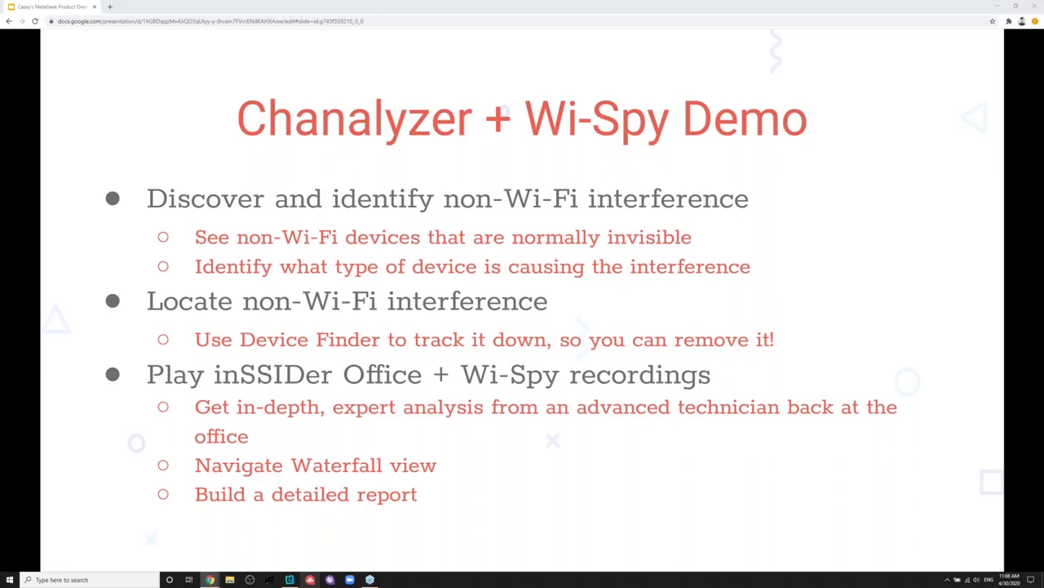
Switch to Chanalyzer, start a Dual-Band Wi-Spy capture and swap the full 5 GHz band into the main spectrum view
click(310, 580)
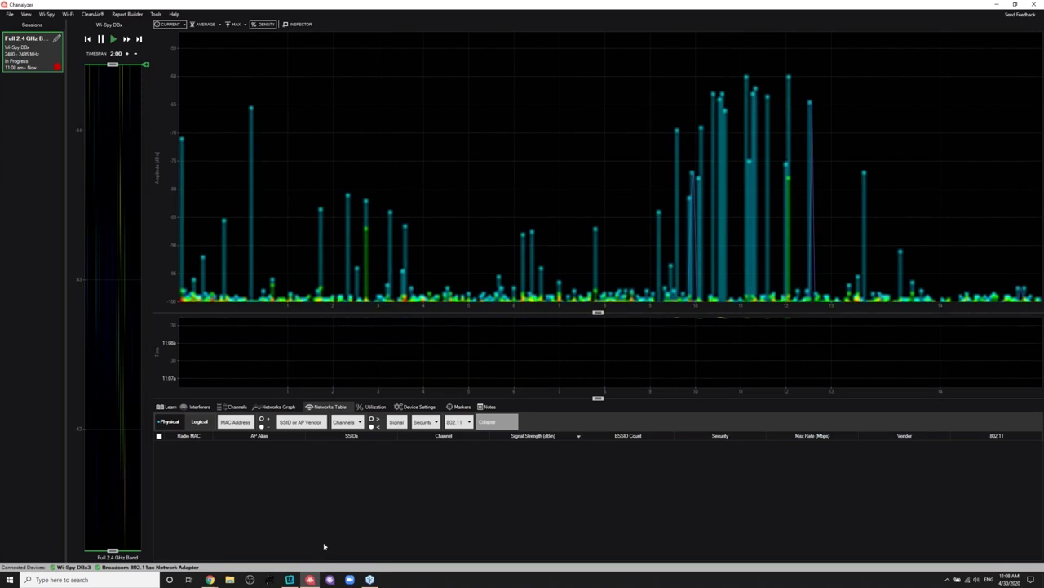
click(47, 15)
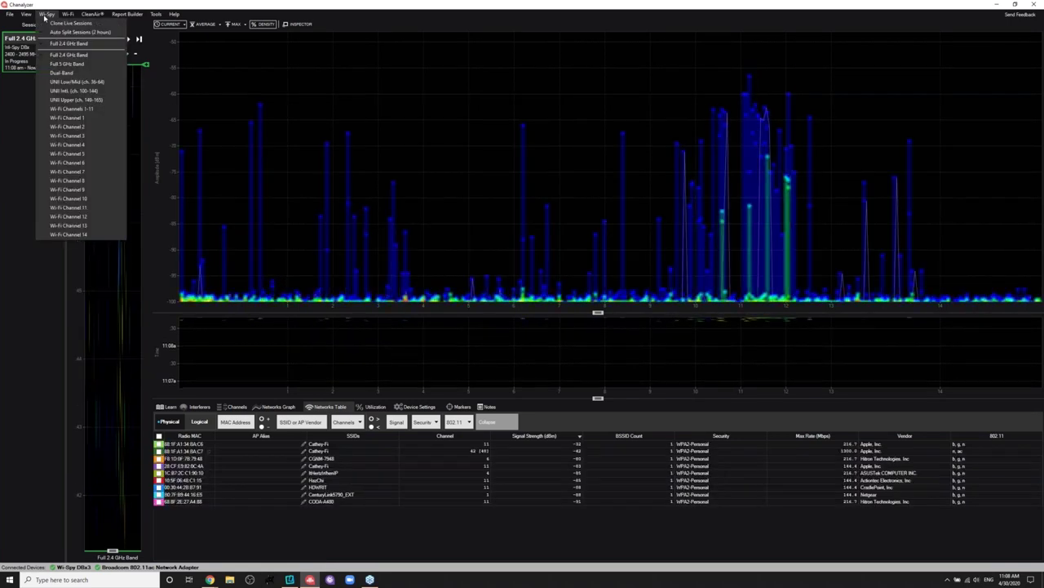
click(55, 74)
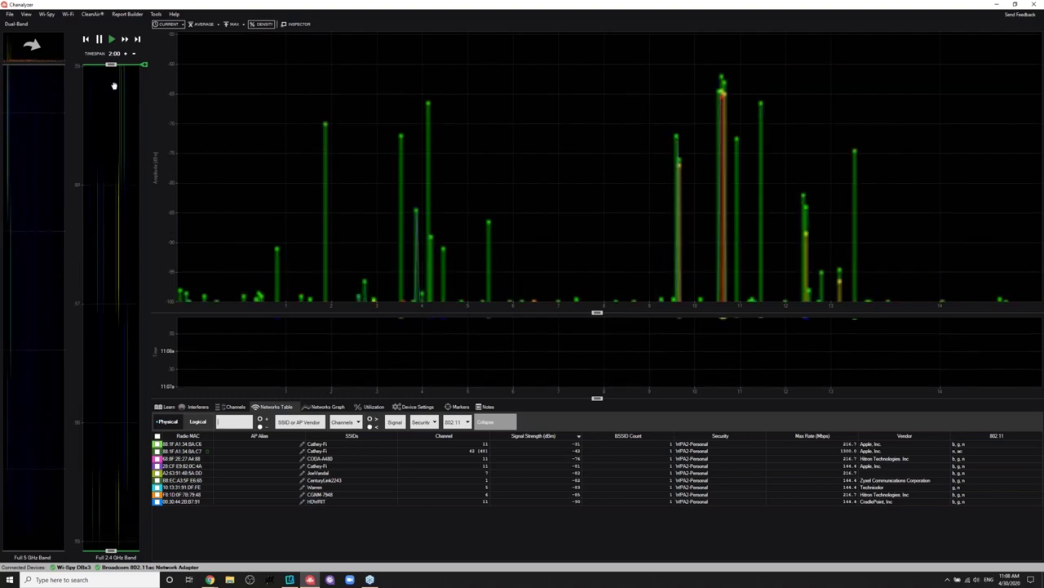
click(35, 47)
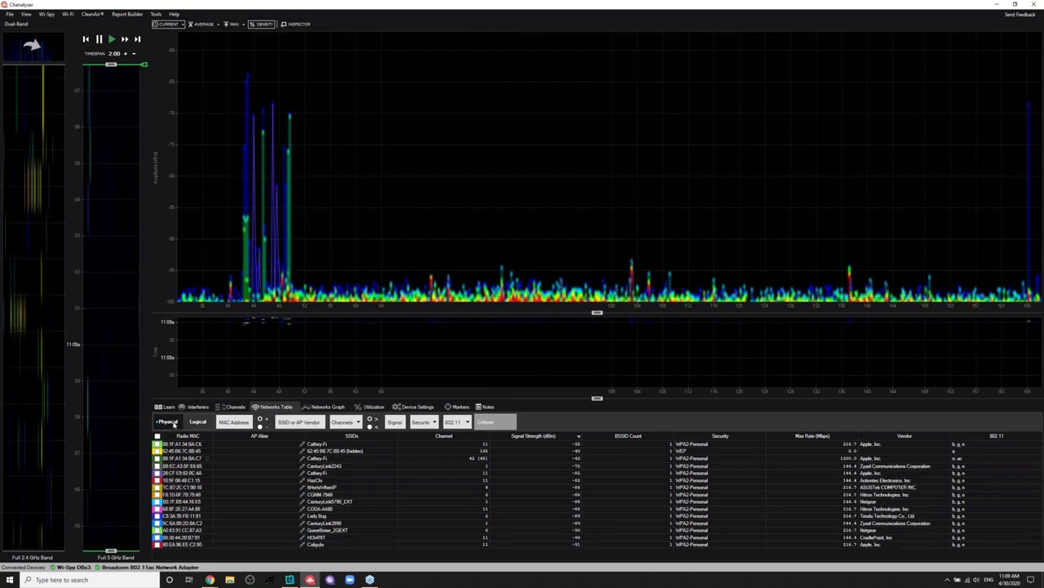
Overlay the connected 5 GHz access point's outline on the density graph and switch the networks table to Logical grouping
double_click(222, 460)
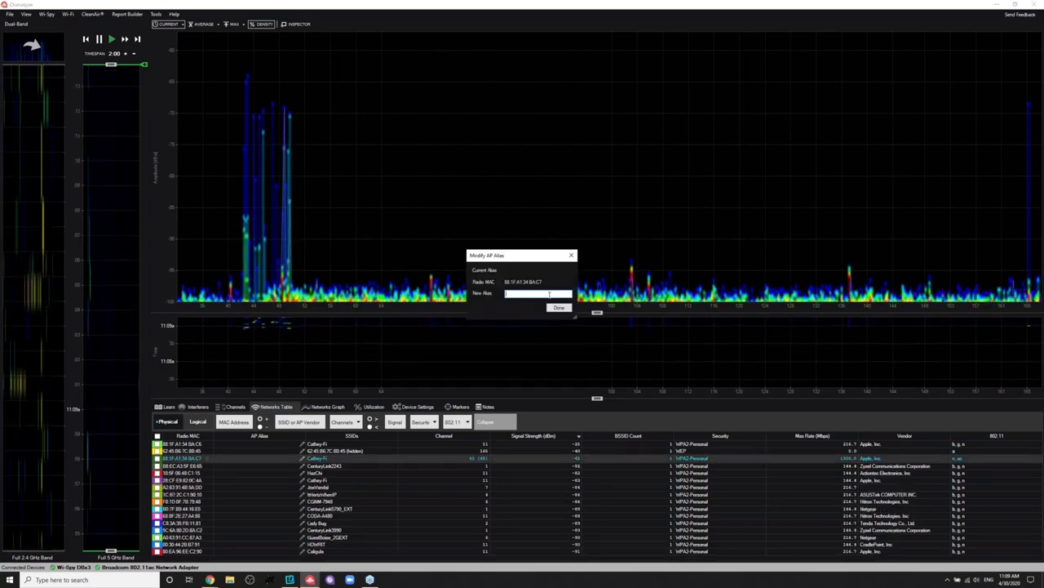
click(571, 255)
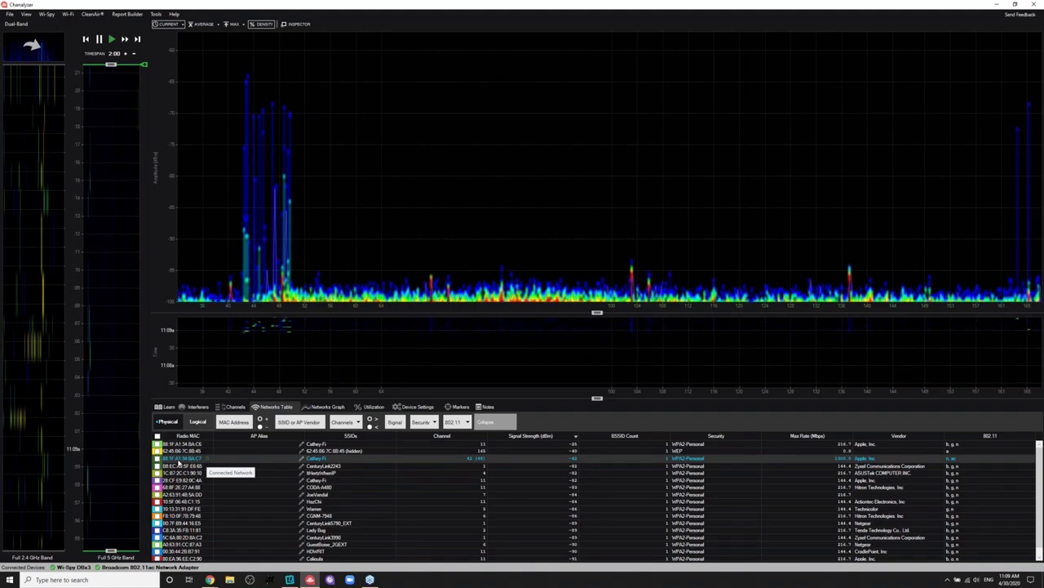
click(157, 459)
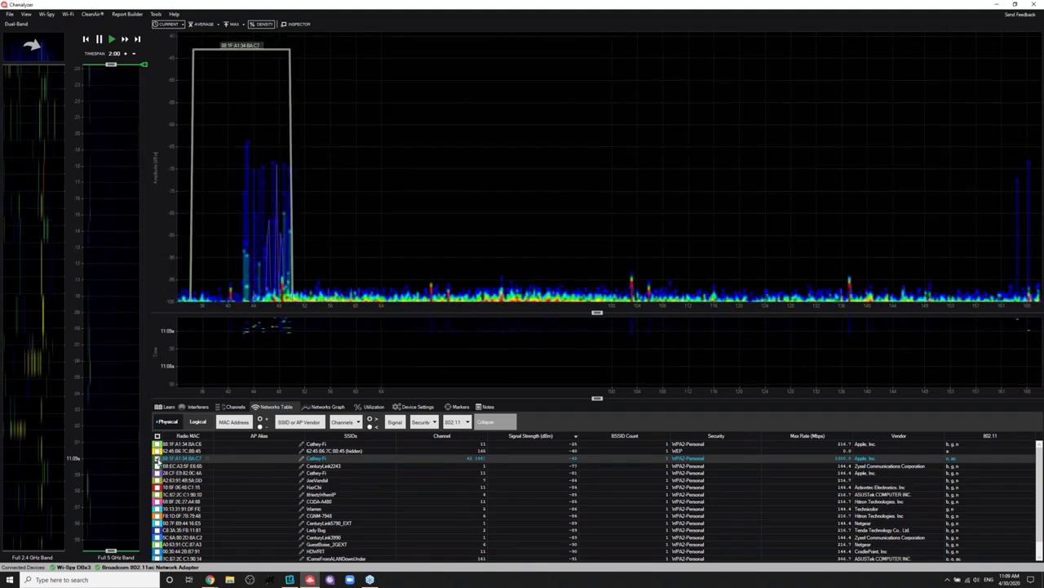
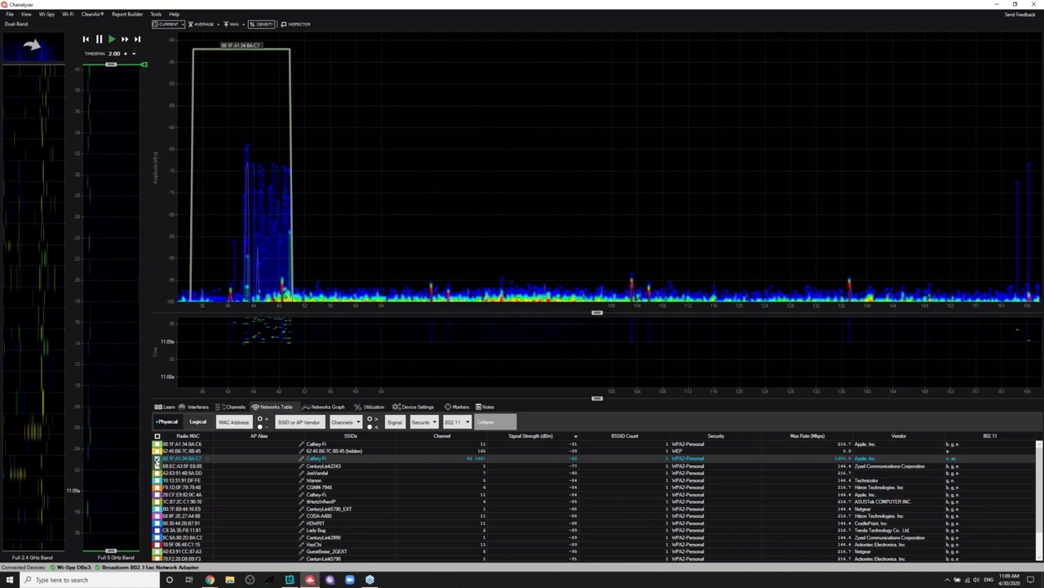
click(197, 421)
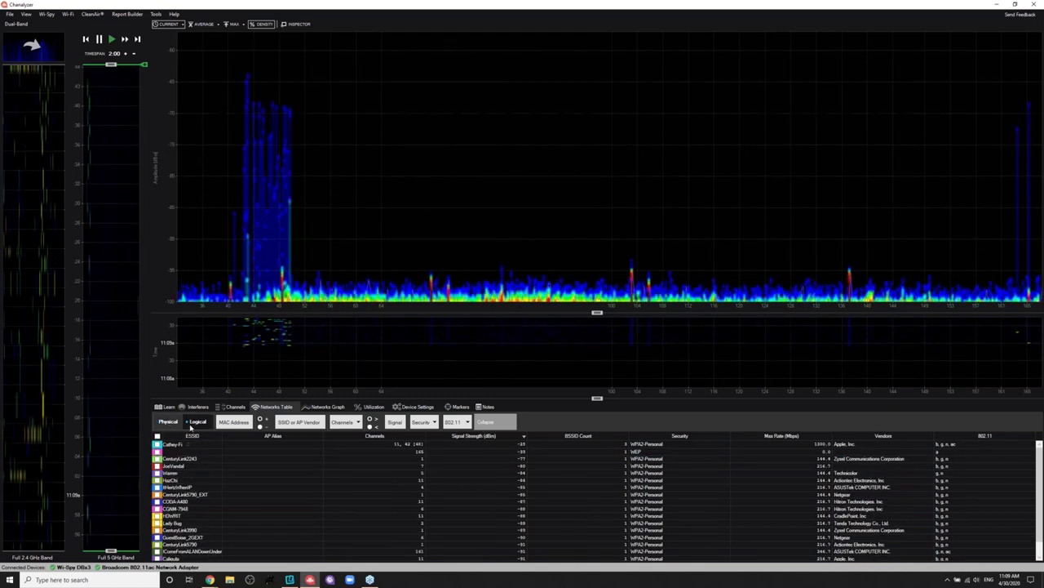
Overlay the strongest network, followed by every listed network, on the density graph with the full 2.4 GHz band in the main view
click(158, 445)
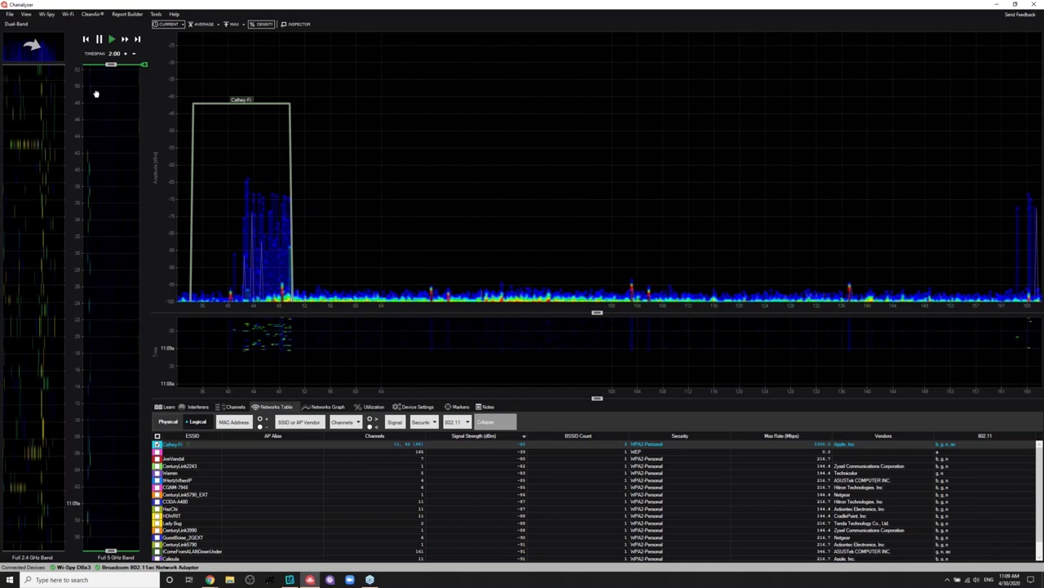
click(31, 46)
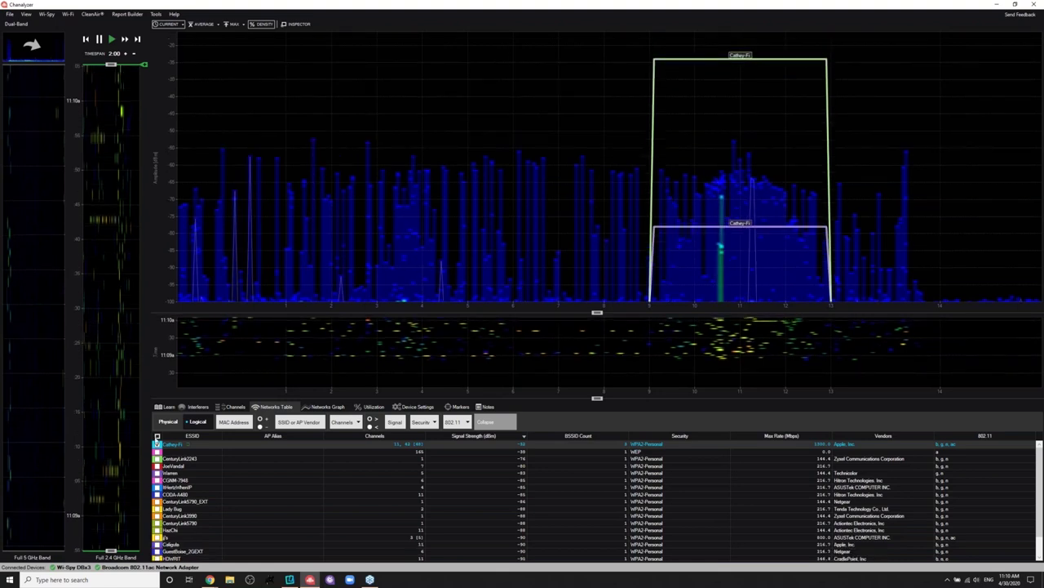
click(157, 442)
click(157, 437)
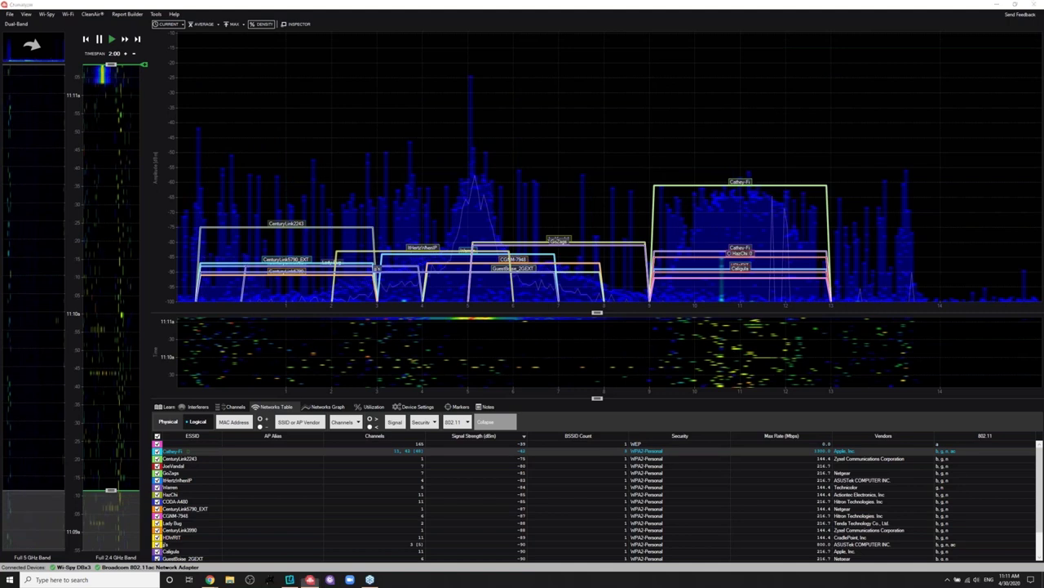
Draw red arrows to the interference in the session waterfall and its peak on the density graph, and circle the timespan setting
drag(224, 107, 131, 79)
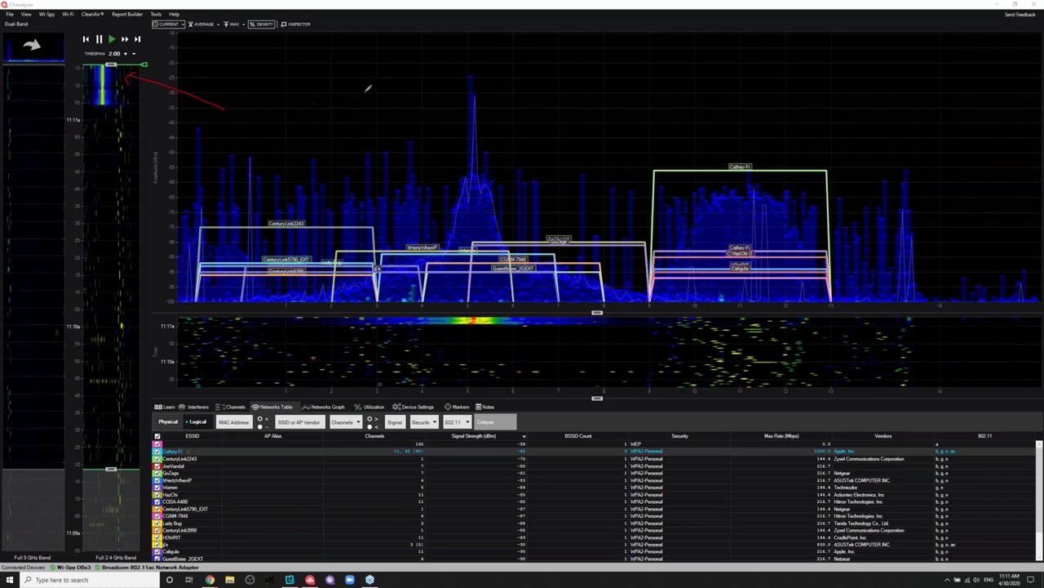
drag(353, 83, 442, 142)
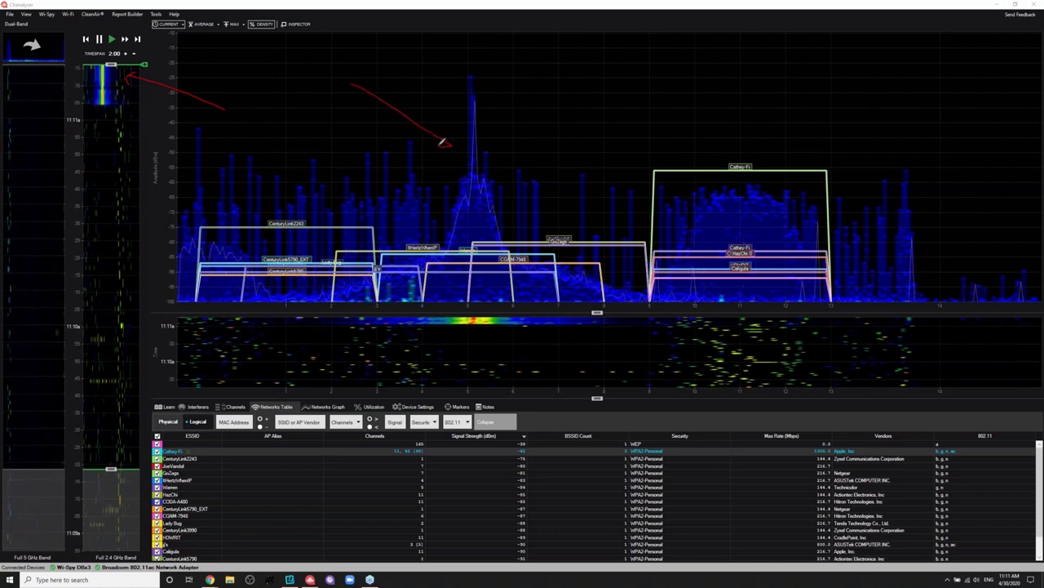
mouse_move(110, 48)
mouse_down()
mouse_move(90, 56)
mouse_move(143, 57)
mouse_move(135, 48)
mouse_up()
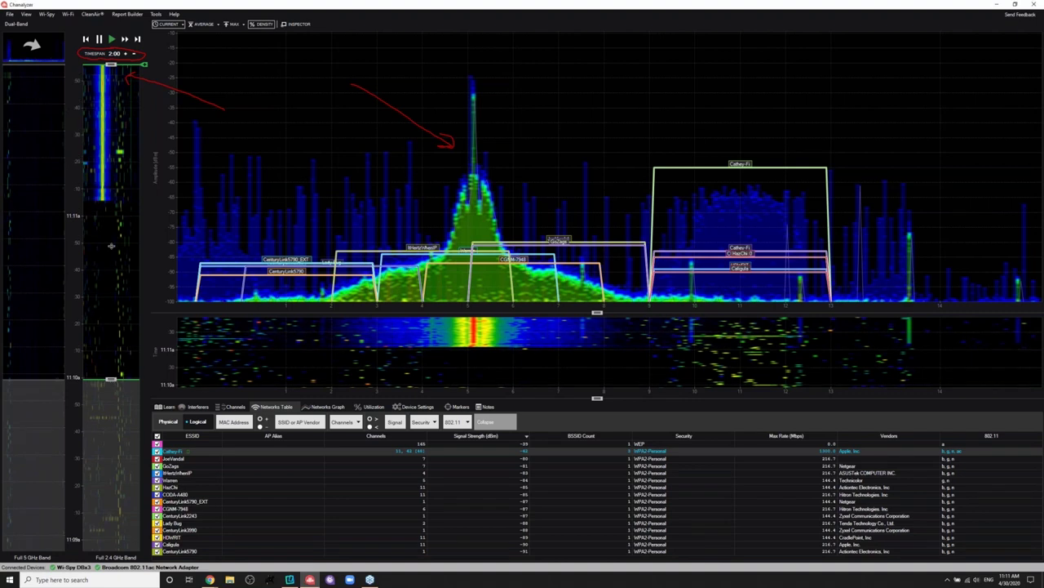
Shorten the timespan to 0:51, erase the red annotations and move the time window back over the strong interference burst
drag(111, 244, 117, 219)
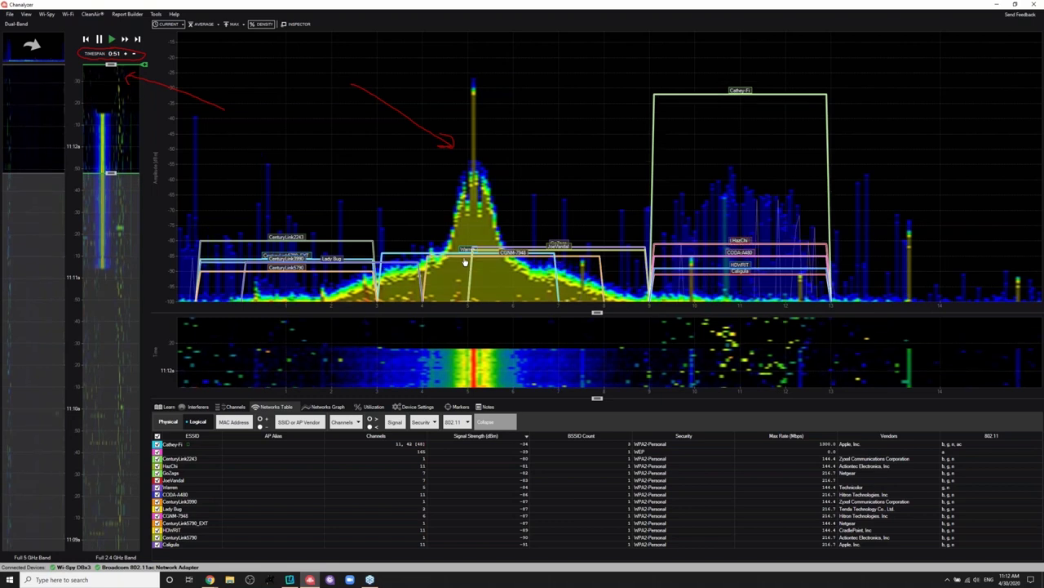
key(Escape)
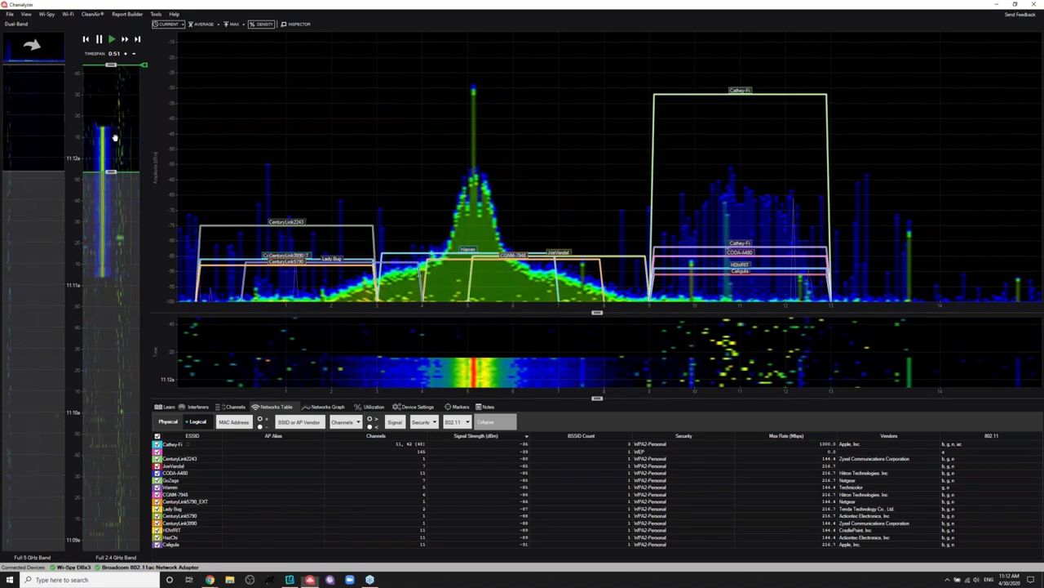
drag(112, 131, 114, 205)
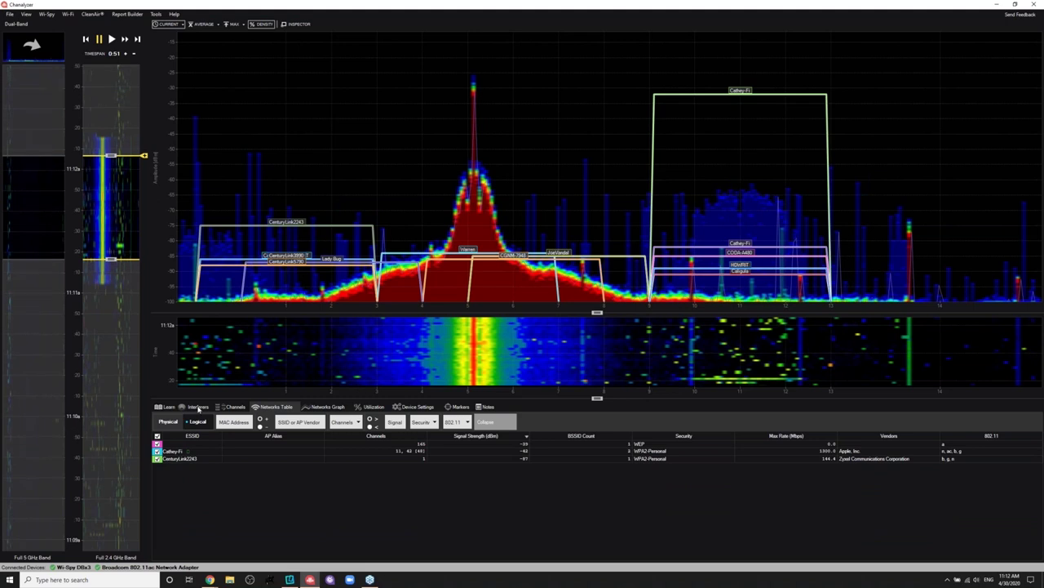
Compare the 802.11b, A/V Transmitter, Bluetooth and RFID Reader interferer signatures with the strong peak on the density graph
click(199, 407)
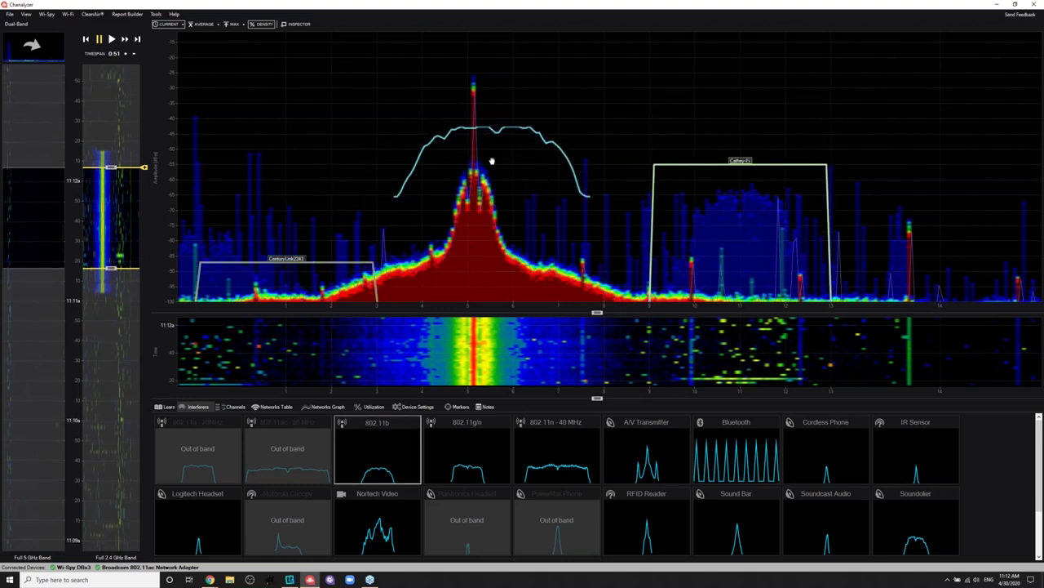
mouse_move(698, 189)
mouse_down()
mouse_move(730, 205)
mouse_move(735, 229)
mouse_up()
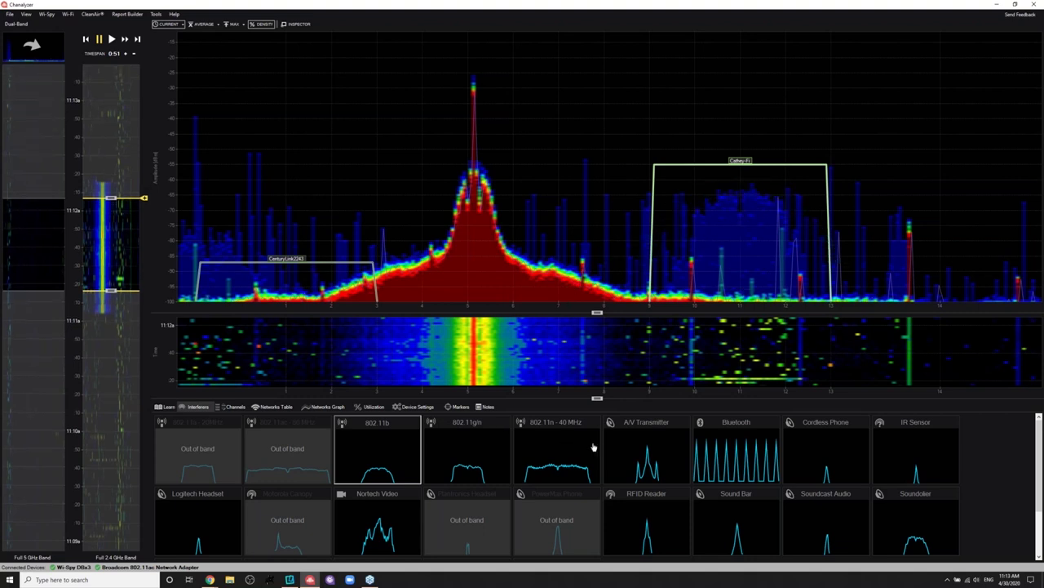
click(635, 459)
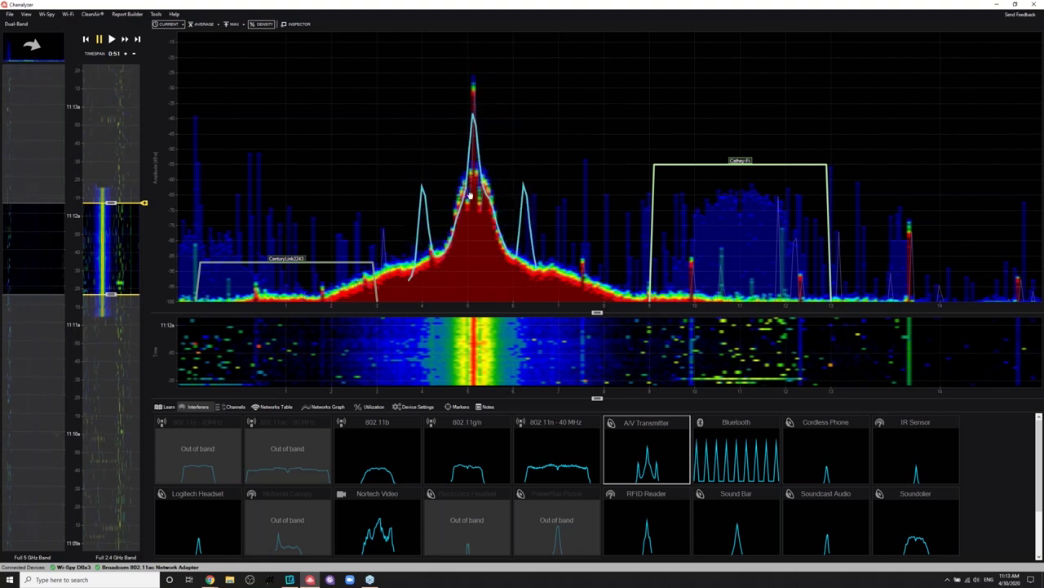
key(Right)
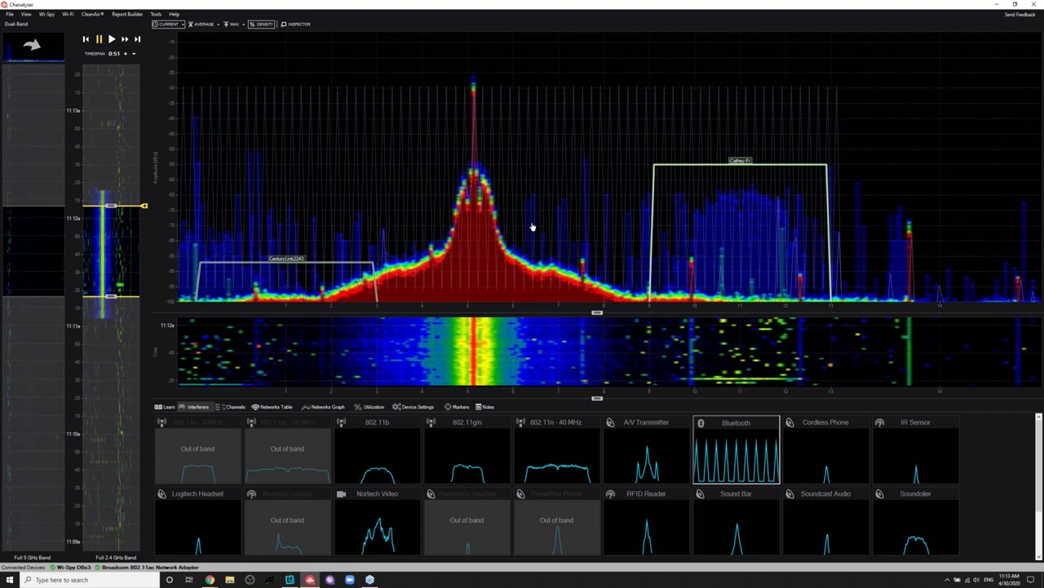
click(653, 525)
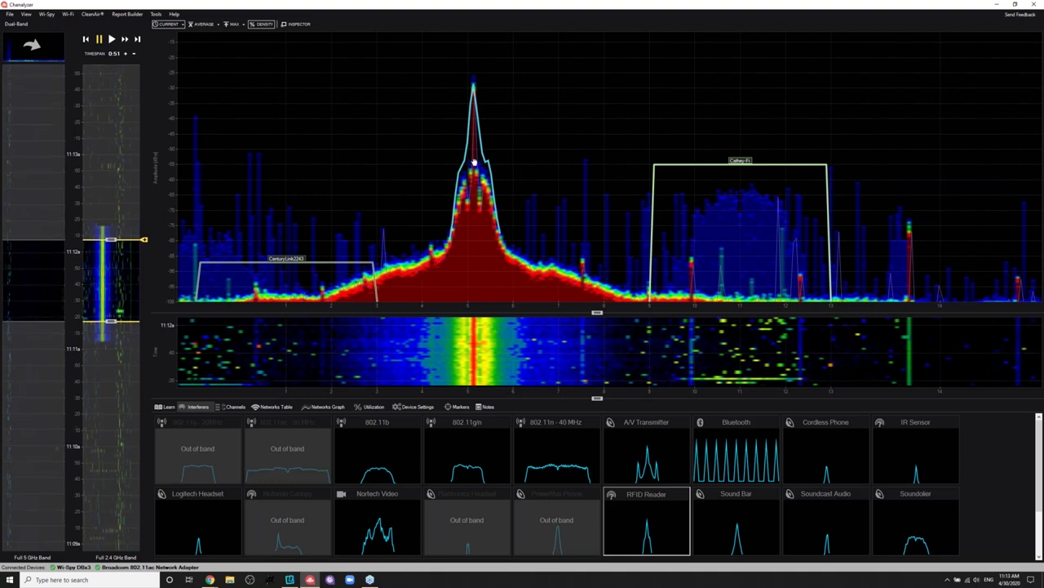
mouse_move(473, 162)
mouse_down()
mouse_move(522, 149)
mouse_move(779, 163)
mouse_up()
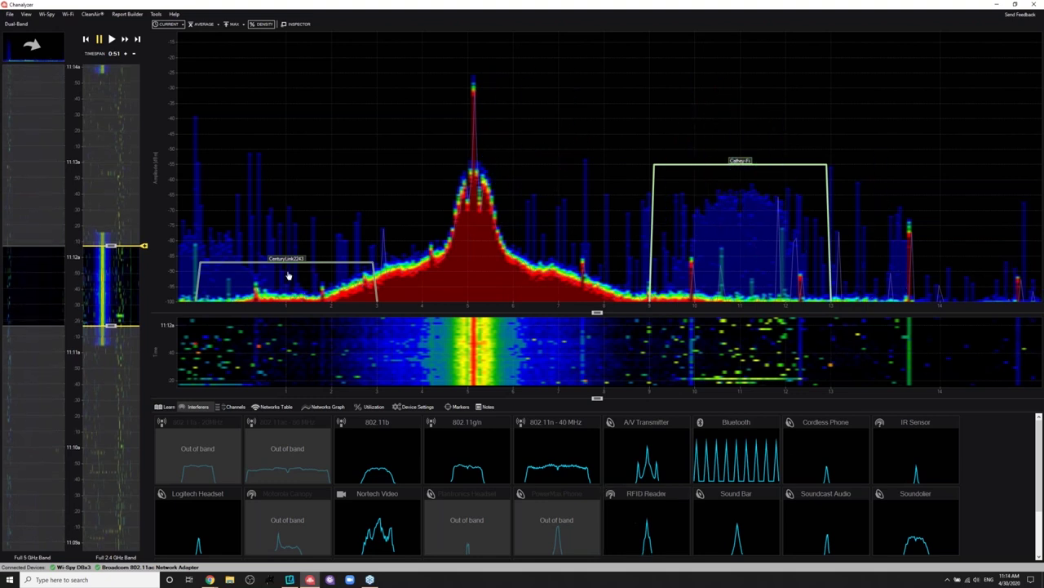
Narrow the live timespan to 0:13 and track the signal around the strong channel 5 peak with Device Finder
drag(107, 65, 107, 98)
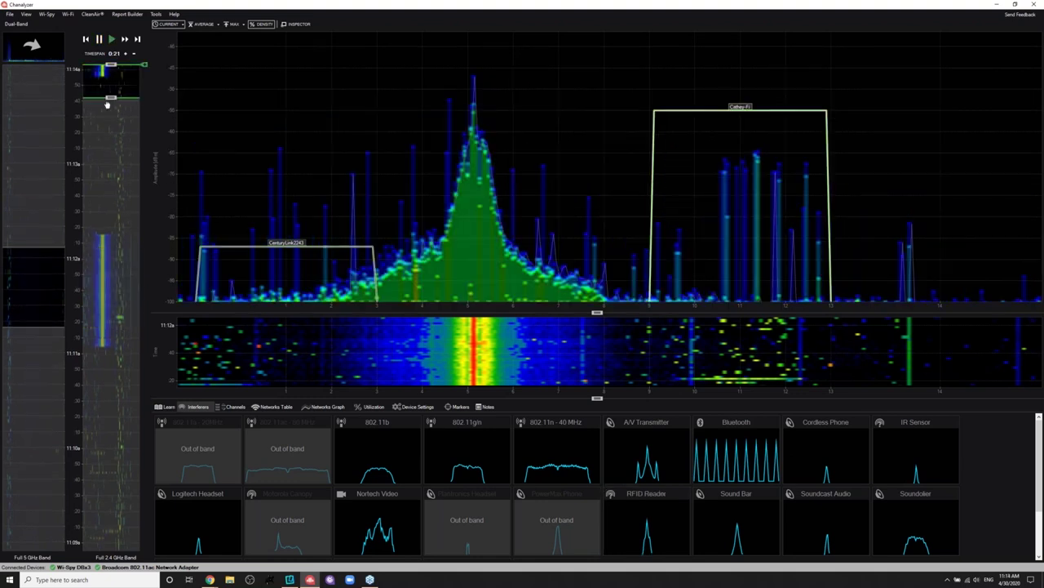
drag(111, 97, 111, 85)
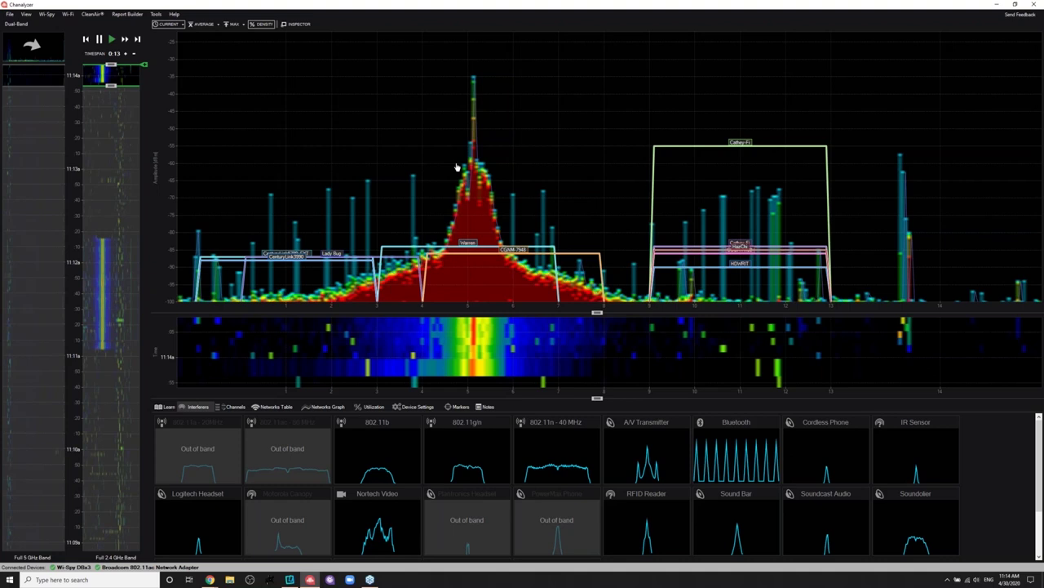
click(457, 166)
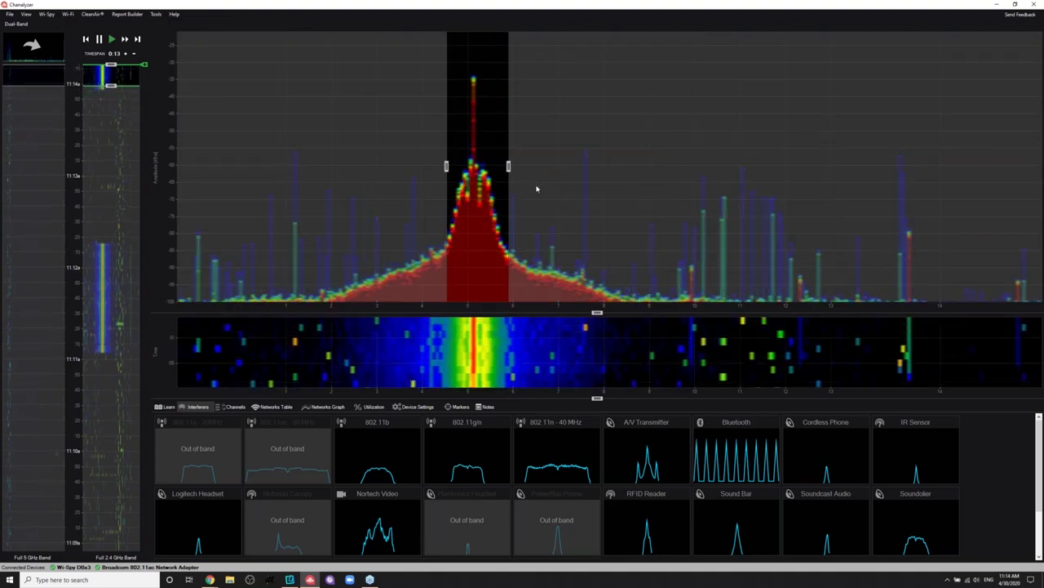
drag(507, 166, 494, 166)
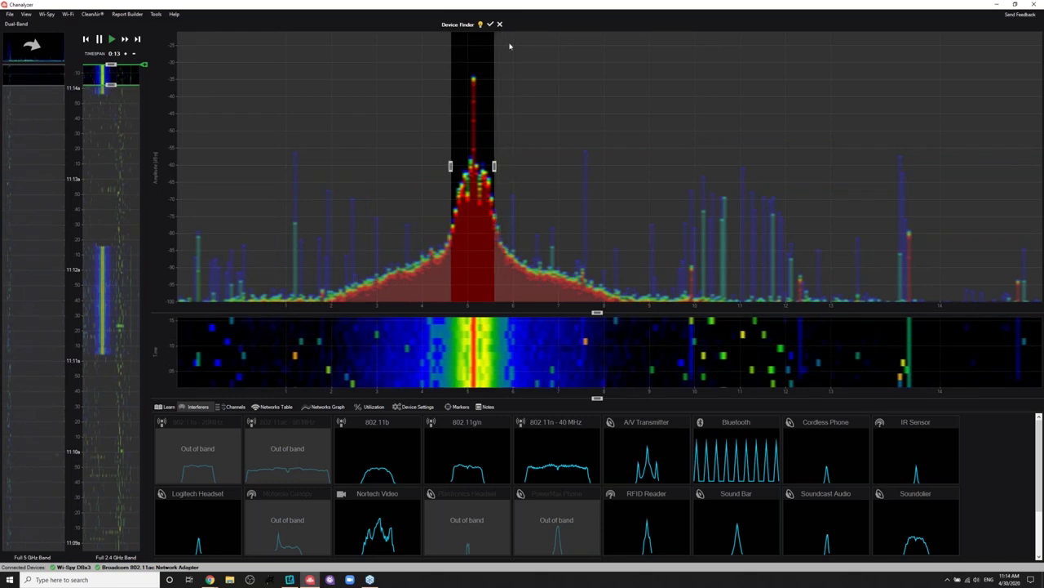
click(489, 24)
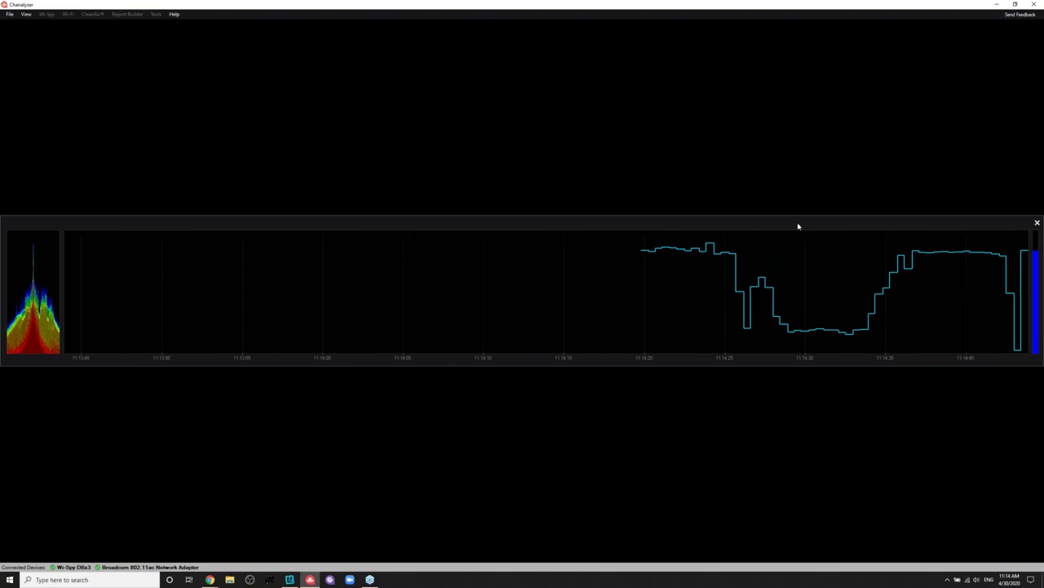
click(1037, 223)
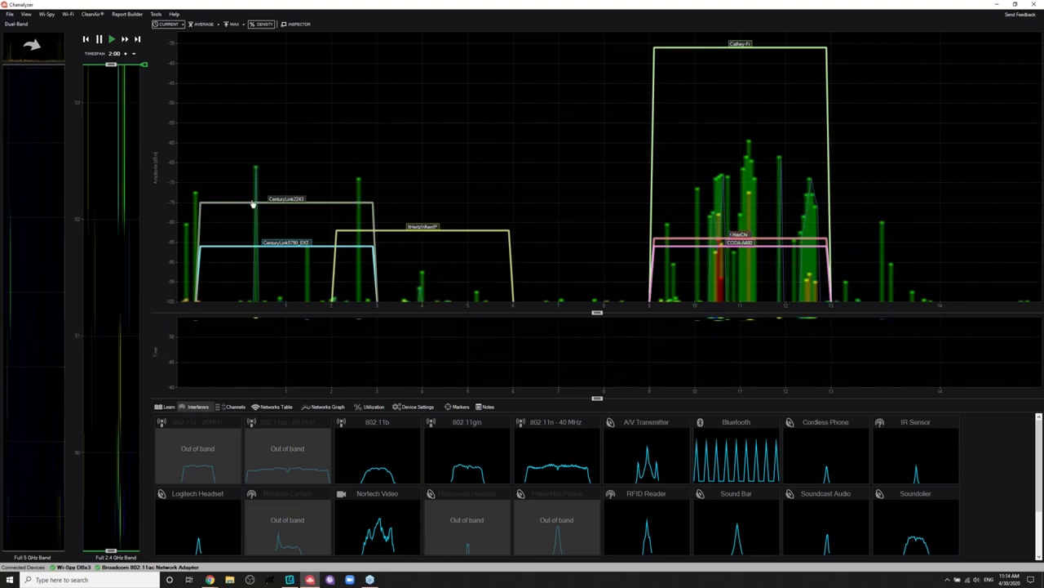
Show the Session Manager and open the recorded Full 2.4 GHz Band session lasting 5 min 25 sec
click(49, 14)
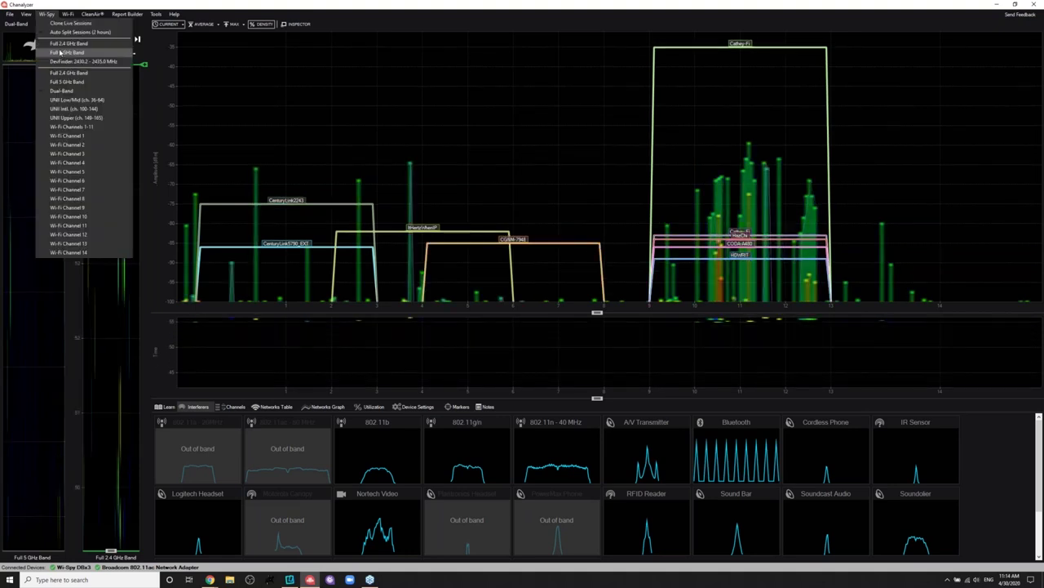
click(82, 63)
click(27, 15)
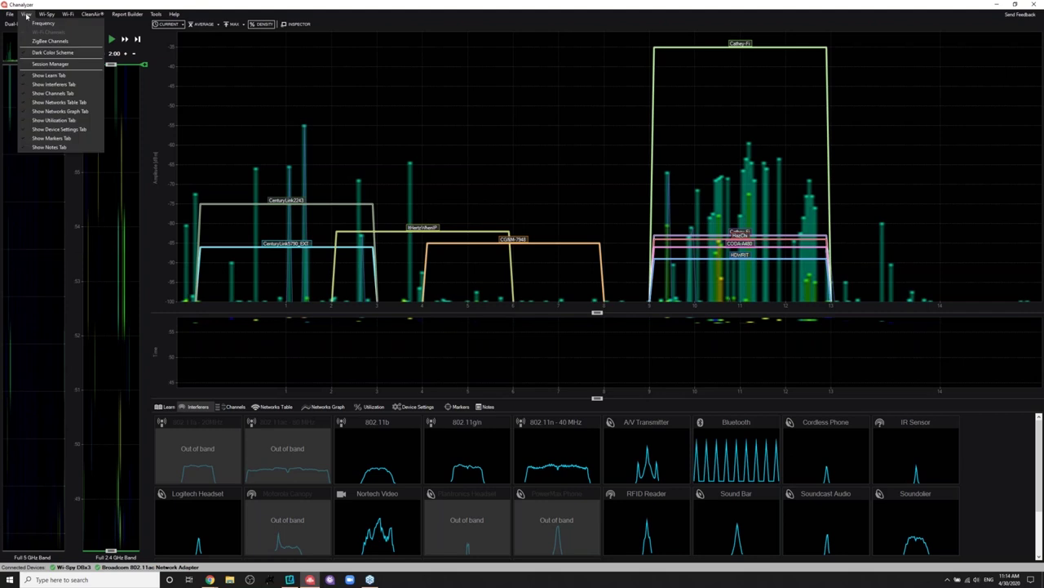
click(43, 65)
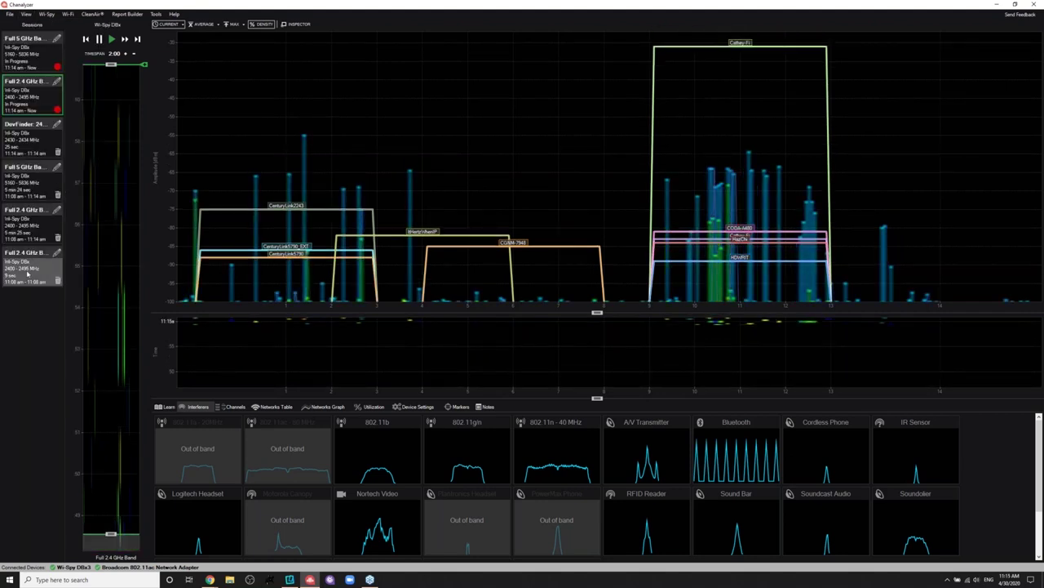
click(27, 275)
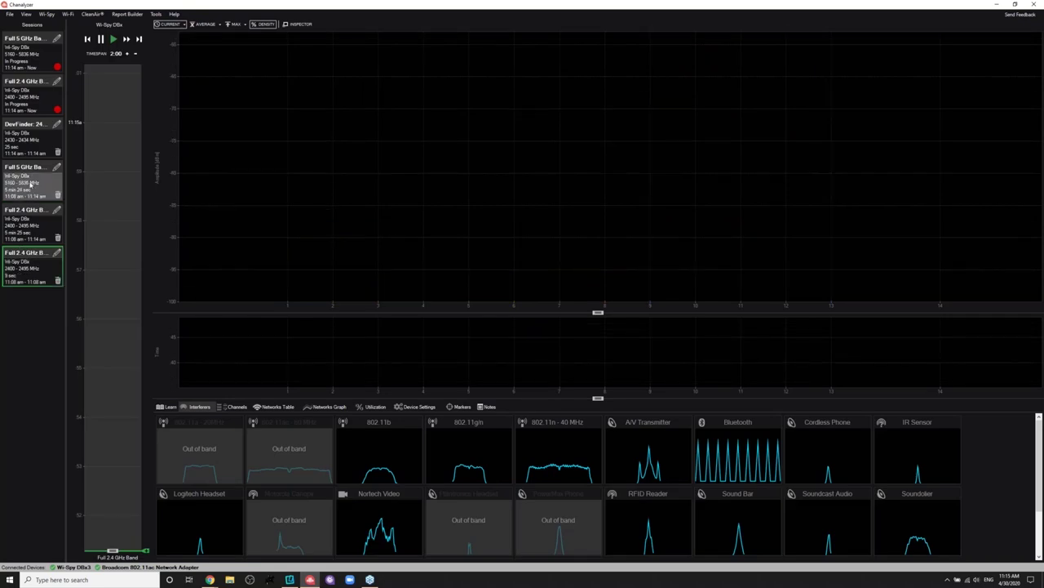
click(31, 184)
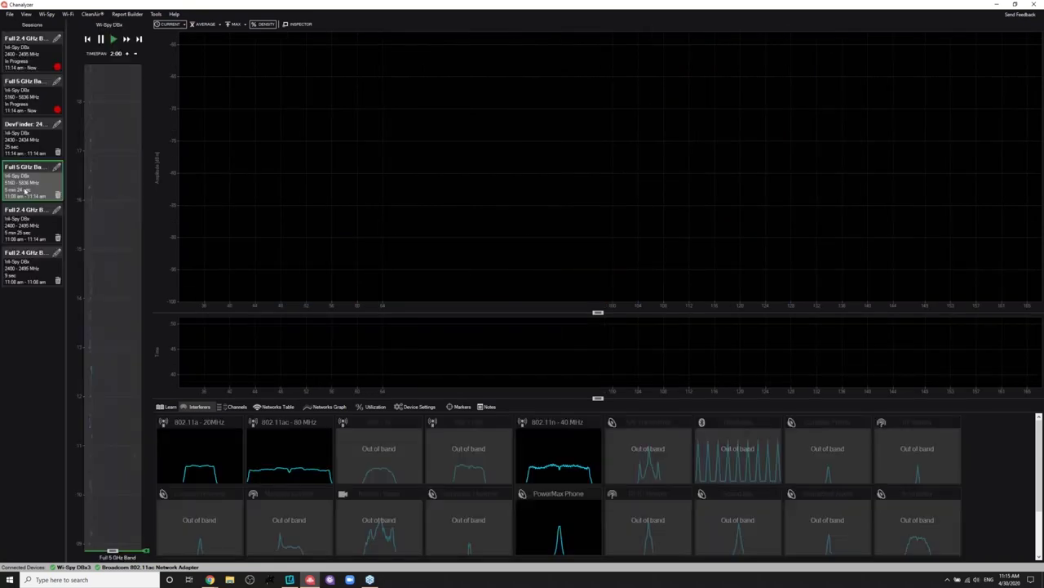
click(25, 134)
click(31, 224)
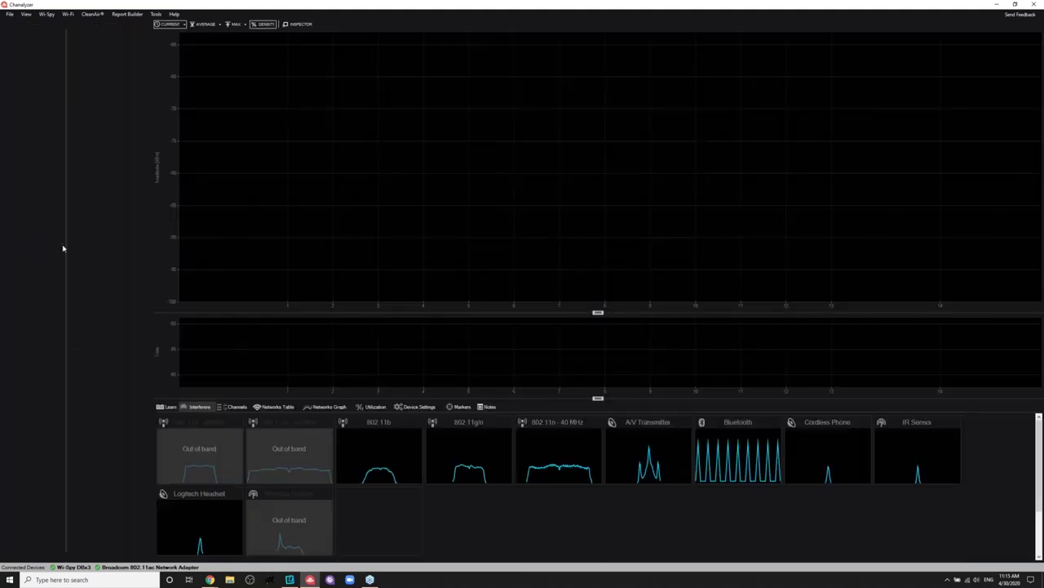
Examine the interference burst around 11:12 in the recorded session, along with its networks graph and networks table
drag(110, 259, 119, 329)
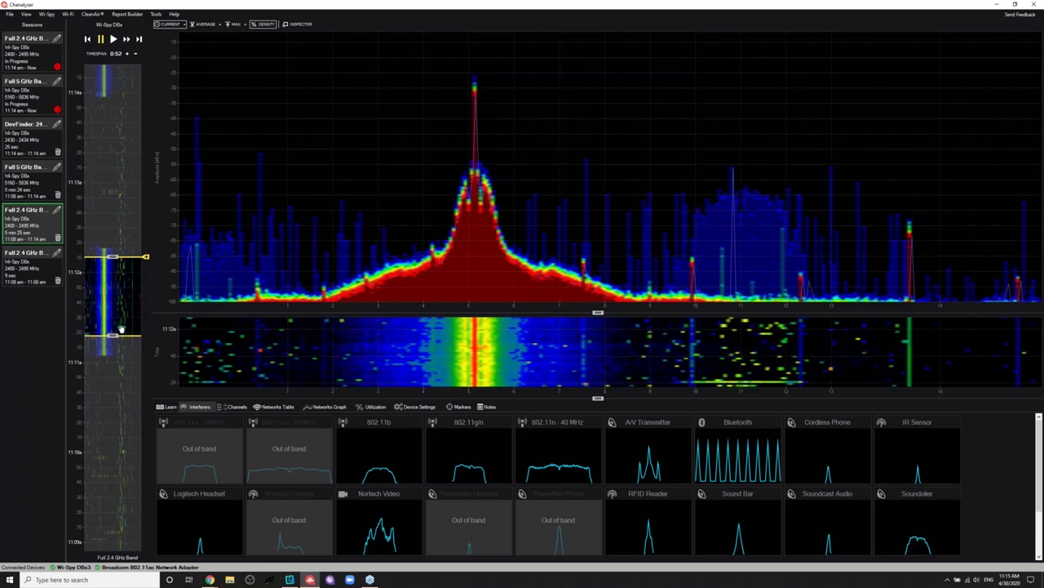
click(330, 407)
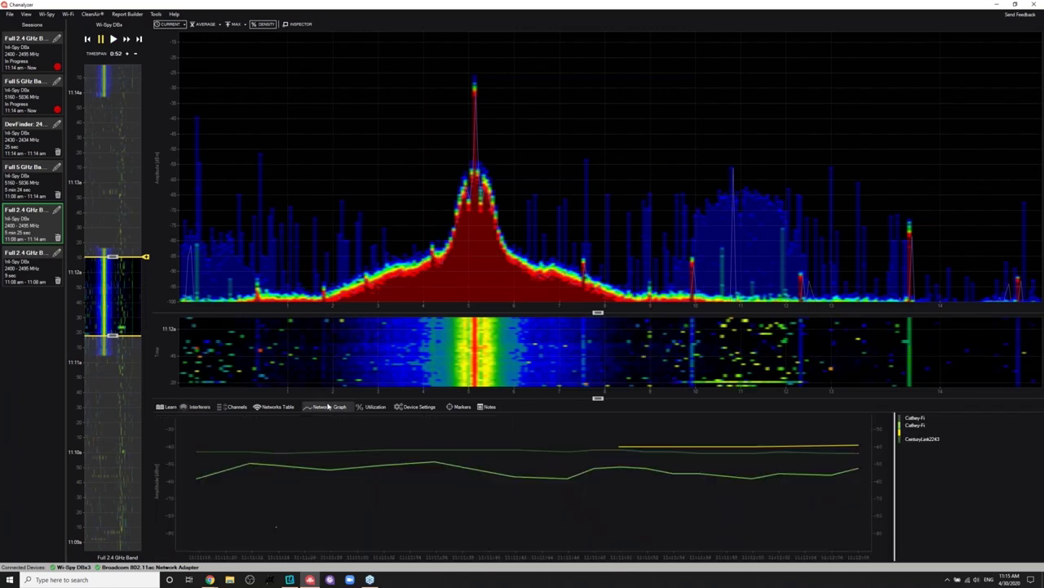
click(277, 406)
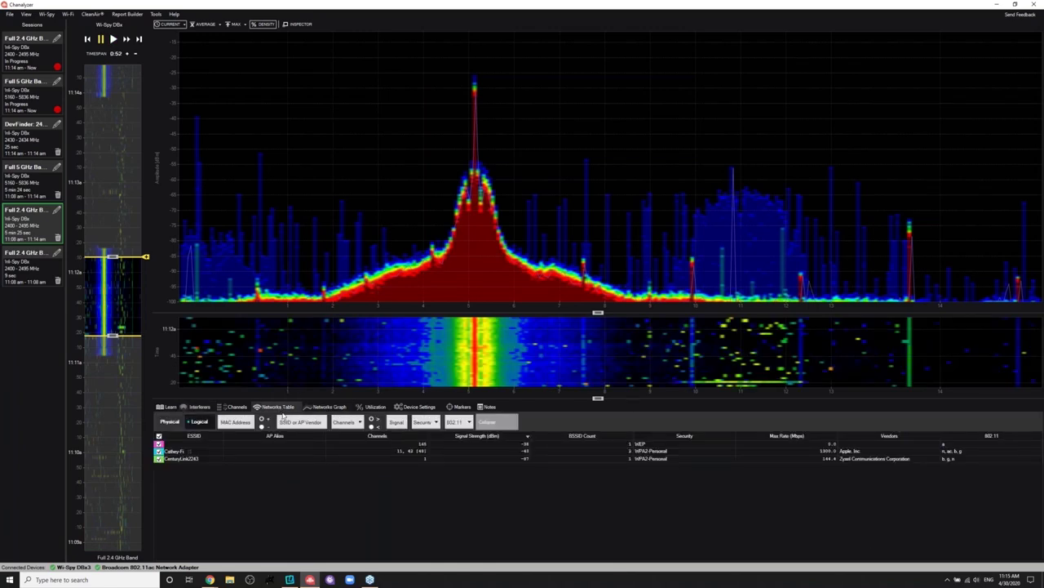
Create a new report, add a Density Graph block and move the Report Builder window over the spectrum view
click(124, 15)
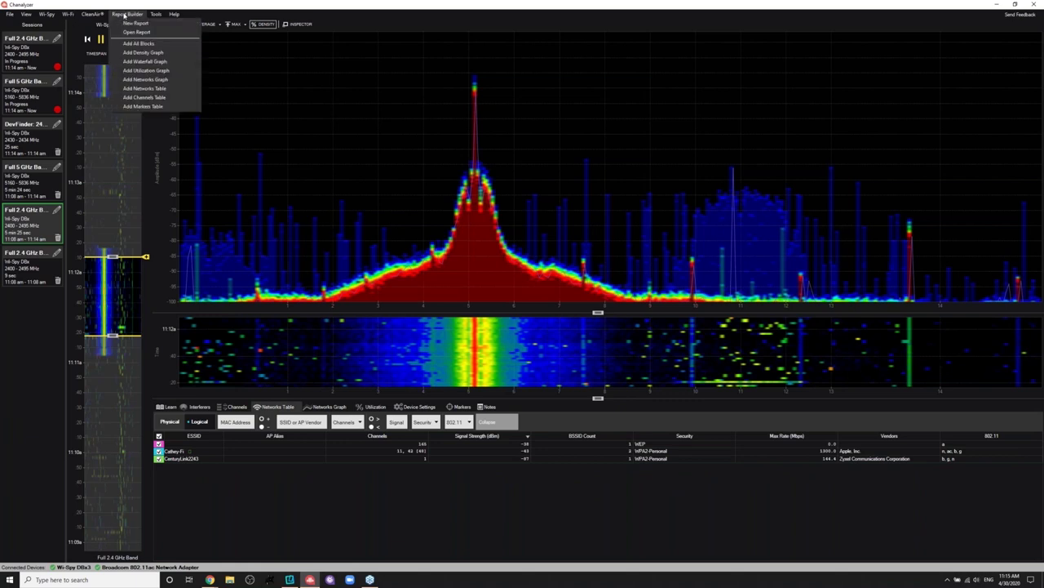
click(127, 23)
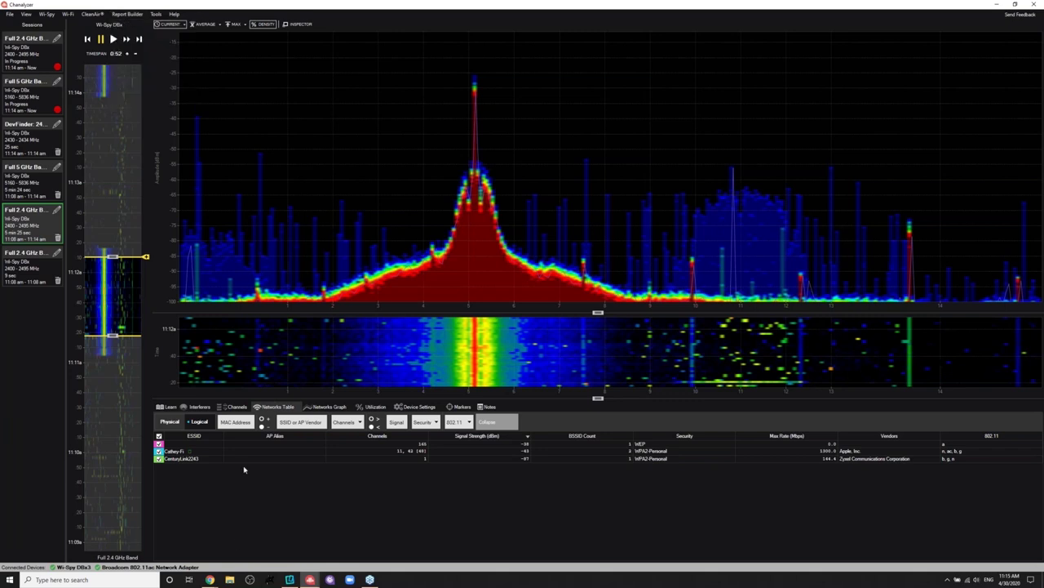
click(310, 581)
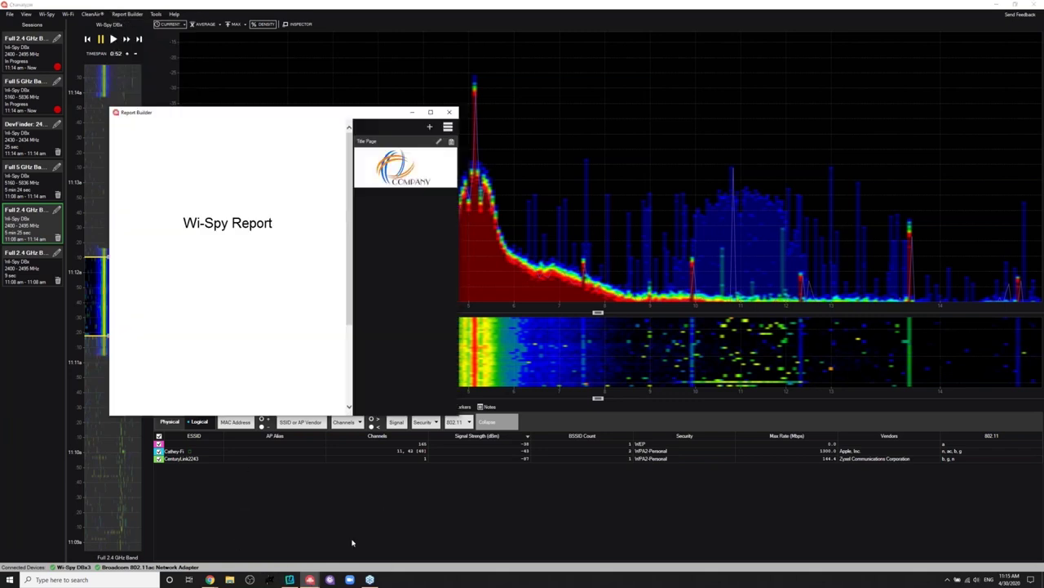
click(435, 127)
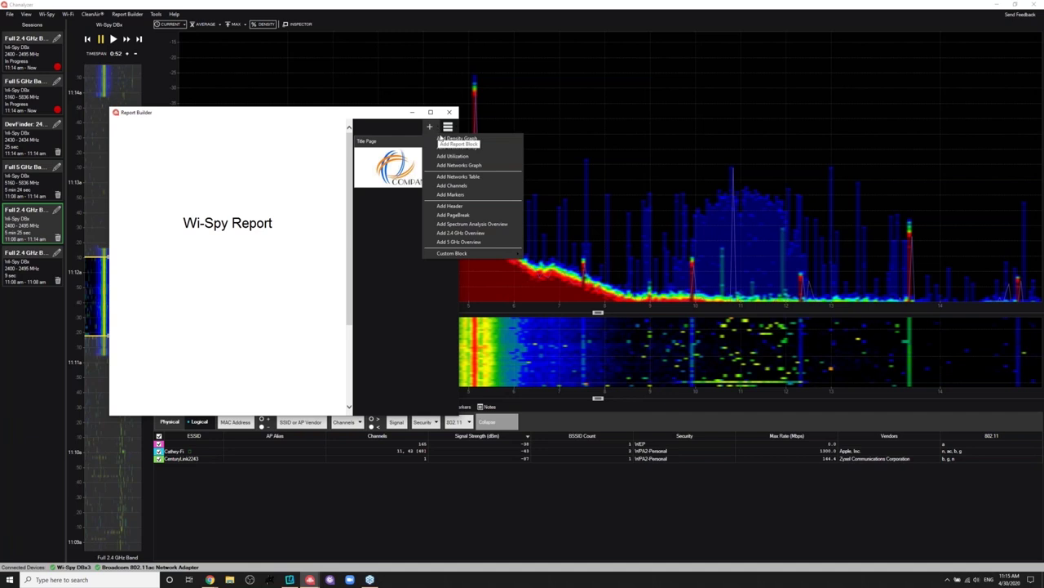
click(456, 138)
drag(341, 114, 743, 84)
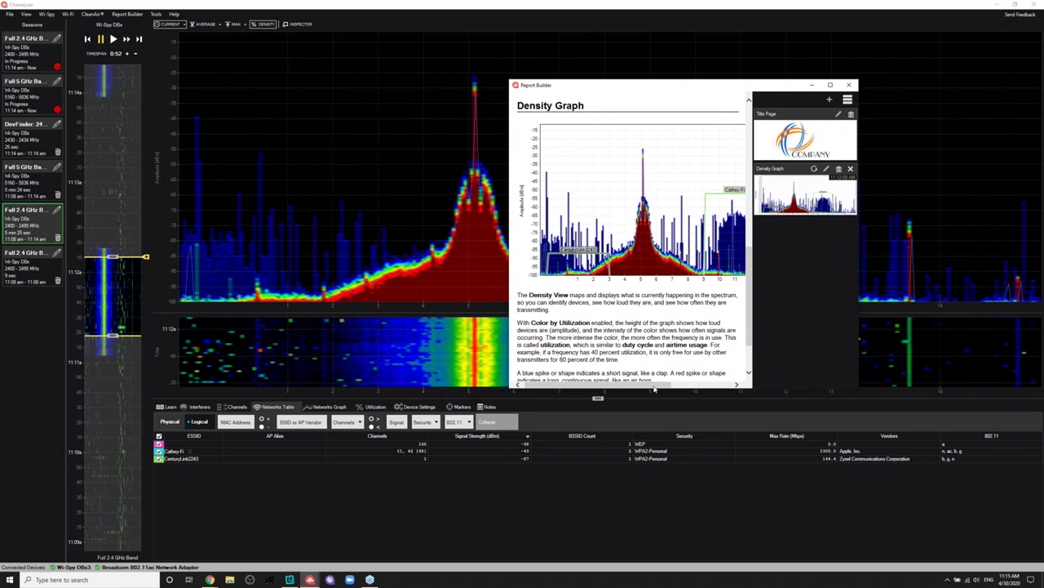
Add a Networks Table block to the report and highlight the connected network's entry in it
scroll(583, 362, down, 2)
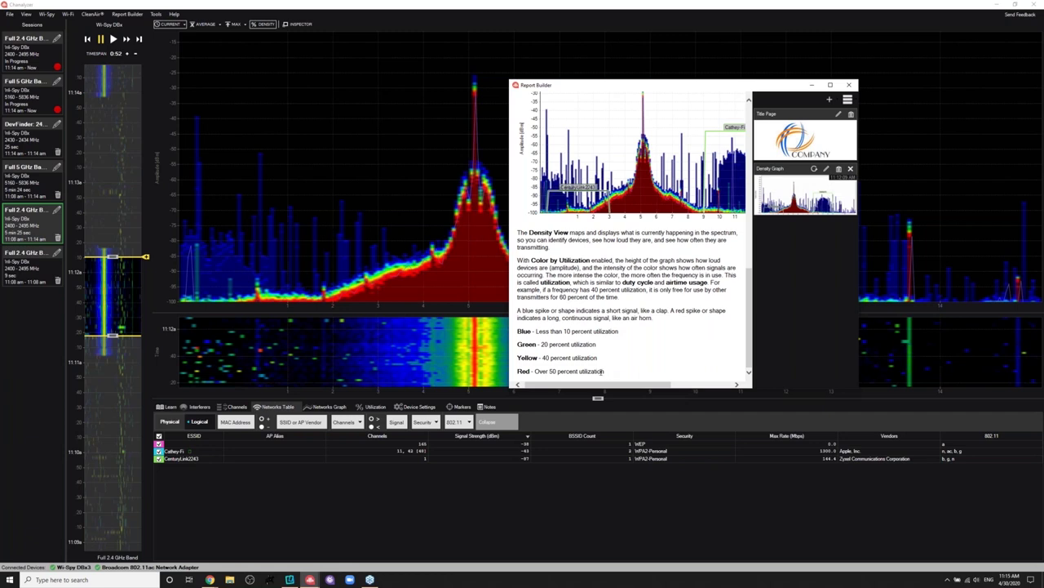
click(845, 100)
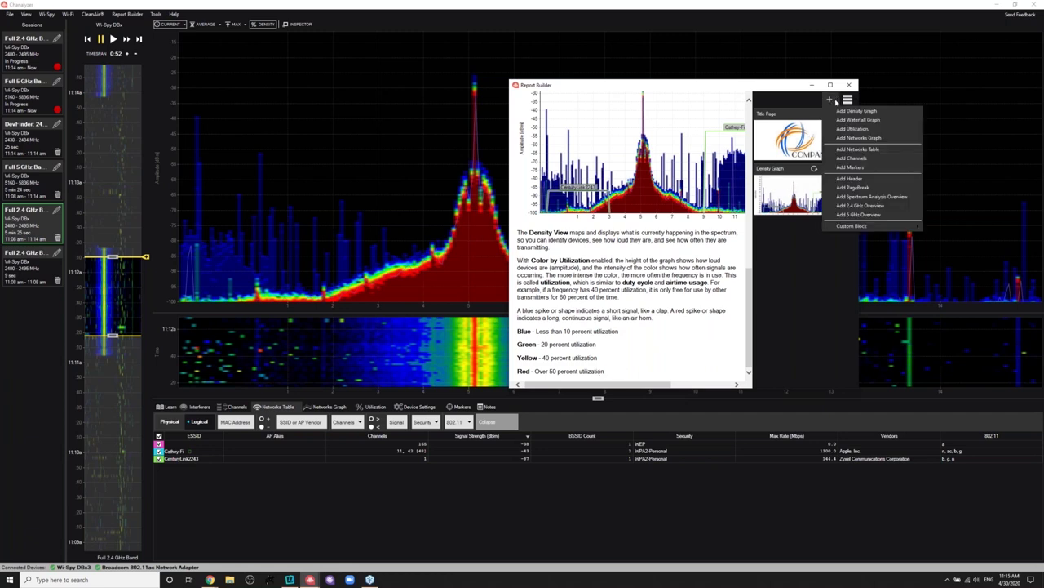
click(853, 149)
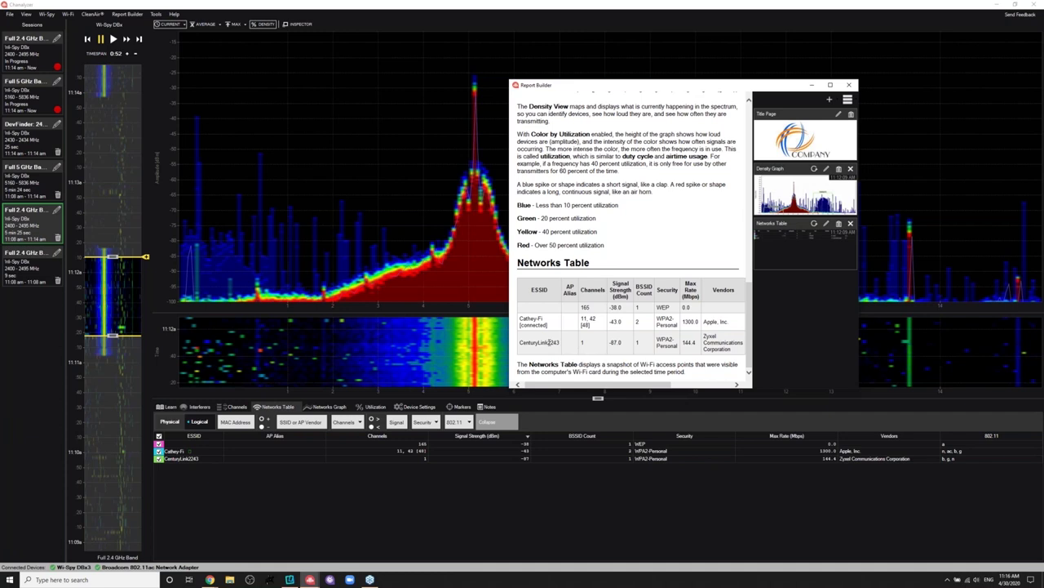
drag(559, 343, 518, 342)
double_click(537, 325)
triple_click(538, 327)
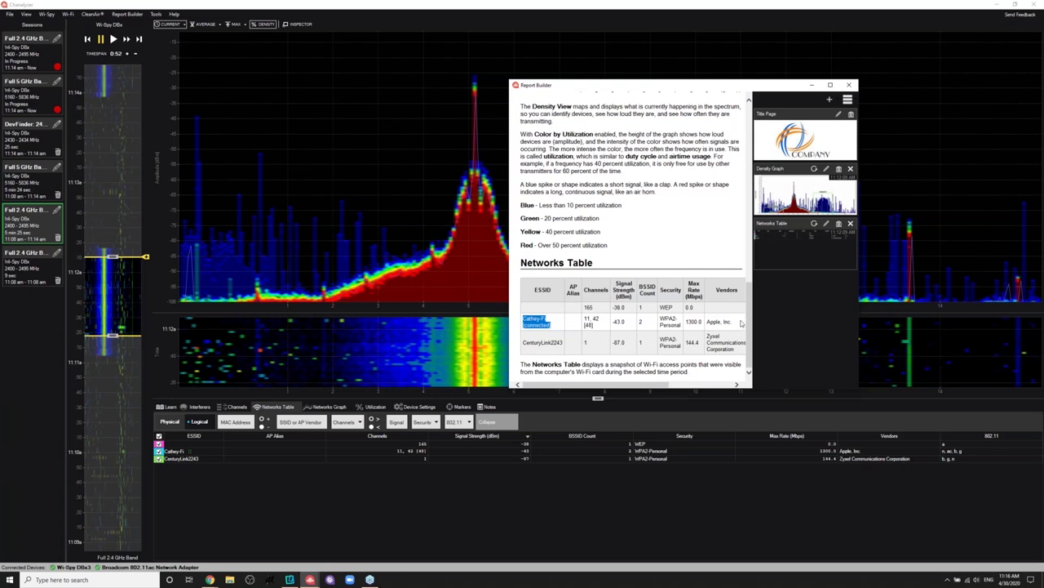
Return to the in-progress dual-band session, move the timespan window back to earlier data and check the networks graph and table
click(122, 128)
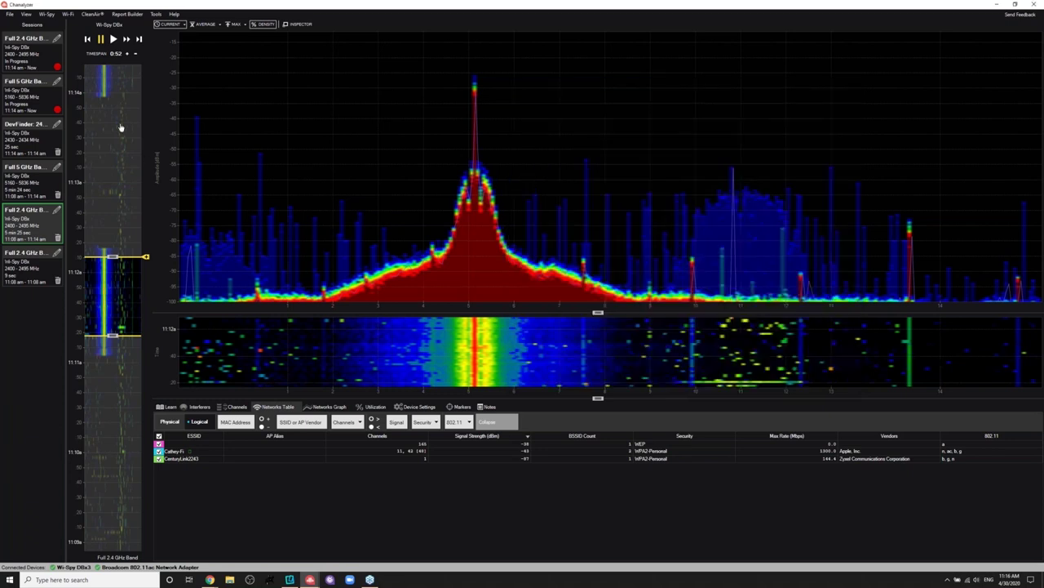
click(28, 56)
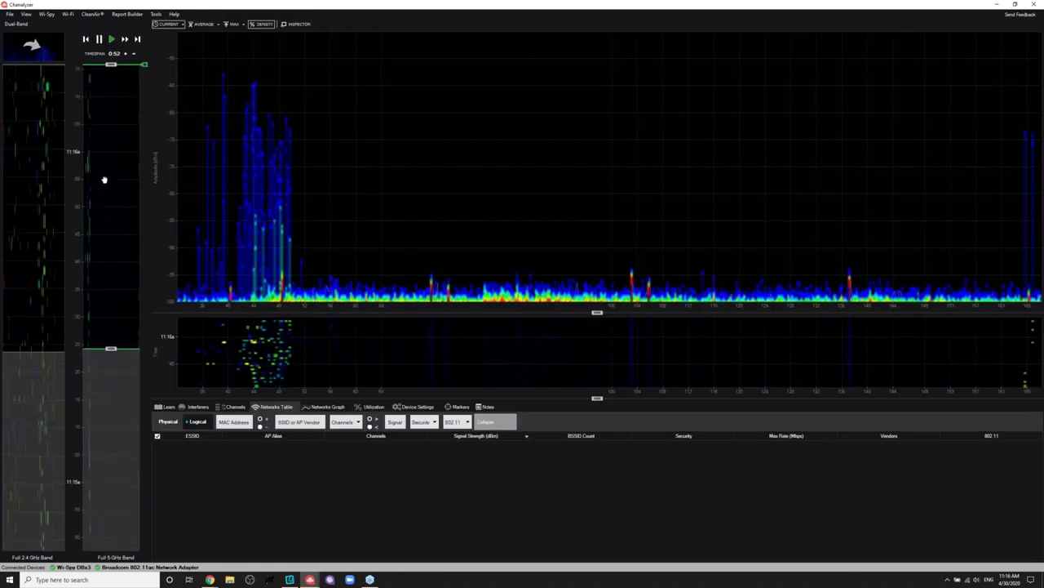
drag(103, 178, 101, 226)
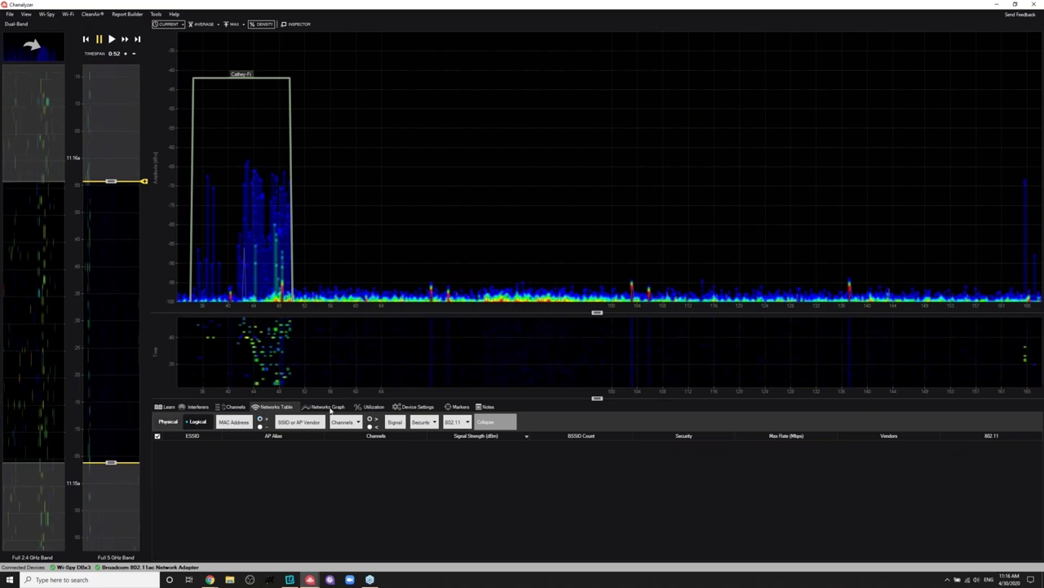
click(327, 406)
click(272, 407)
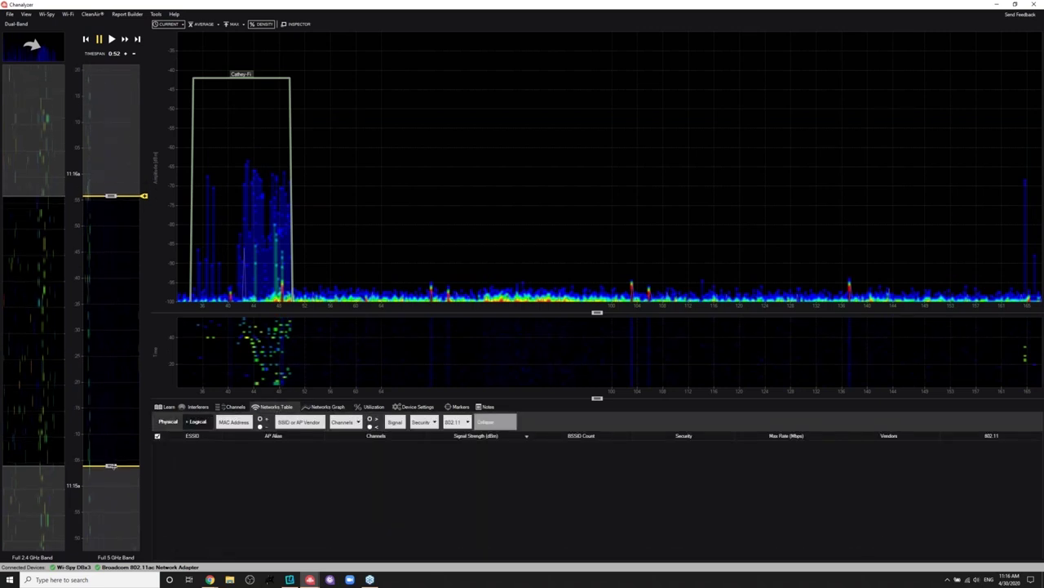
Widen the timespan to 5:00 and make the 2.4 GHz band the main view
drag(111, 210, 111, 159)
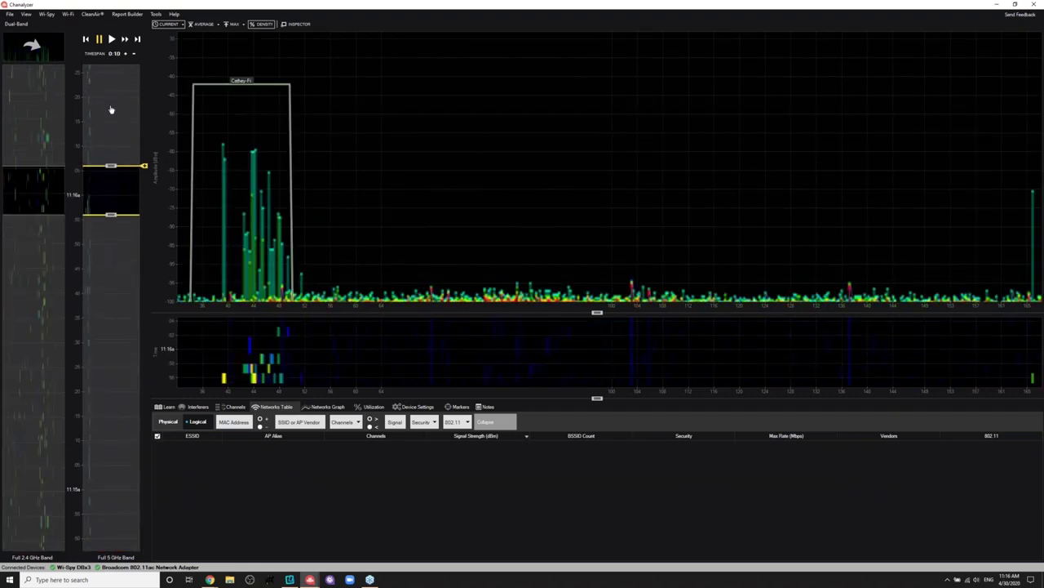
click(125, 54)
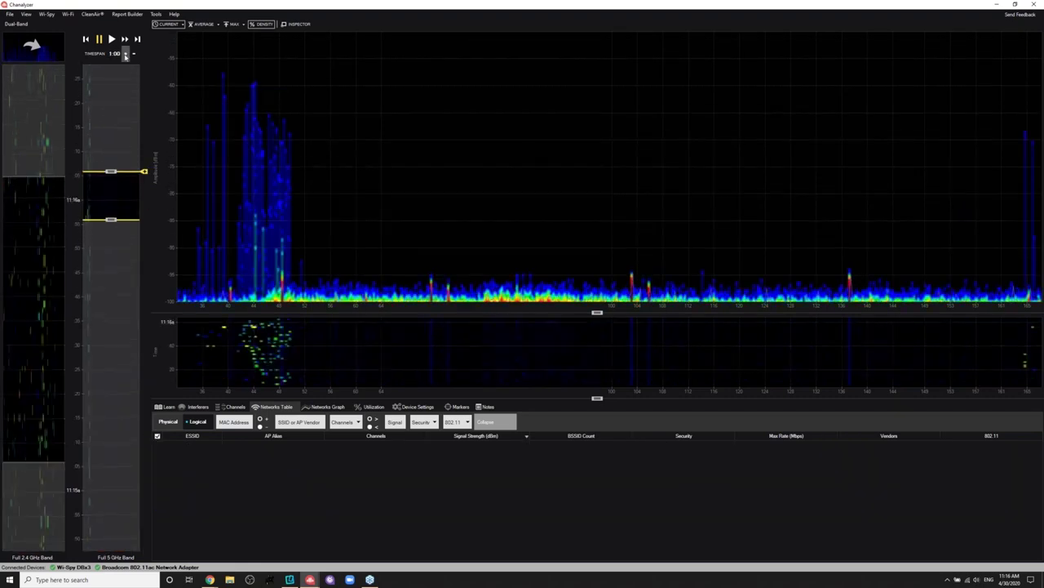
click(124, 54)
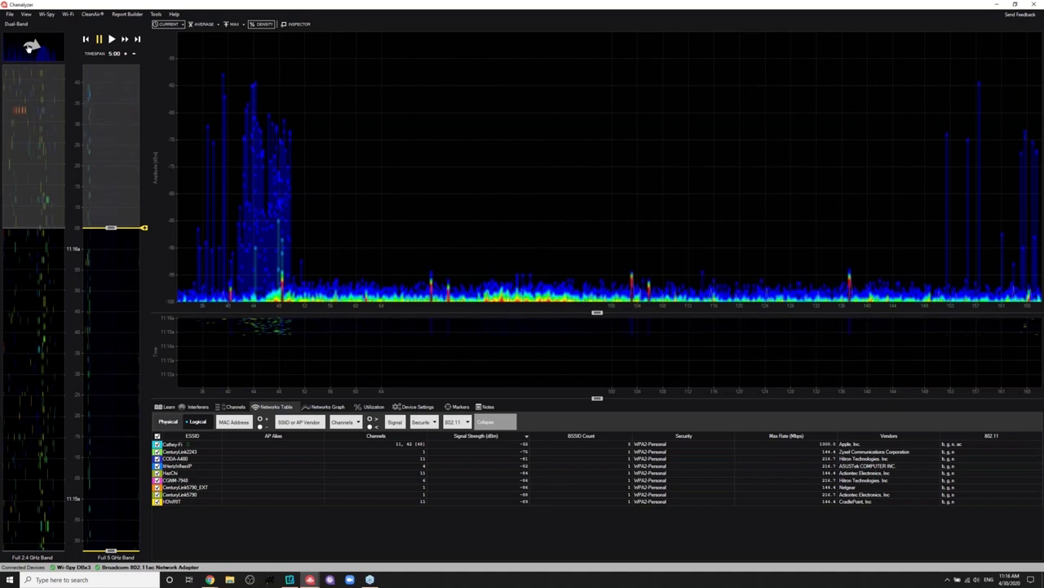
click(30, 47)
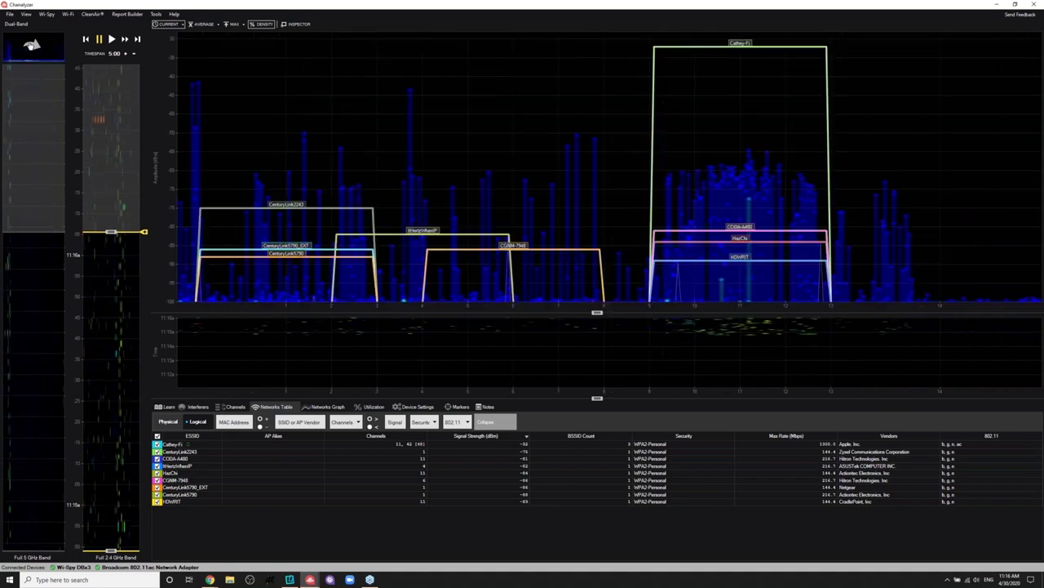
Bring back the Report Builder and add a second Density Graph block from the live 2.4 GHz view
mouse_move(310, 579)
click(355, 548)
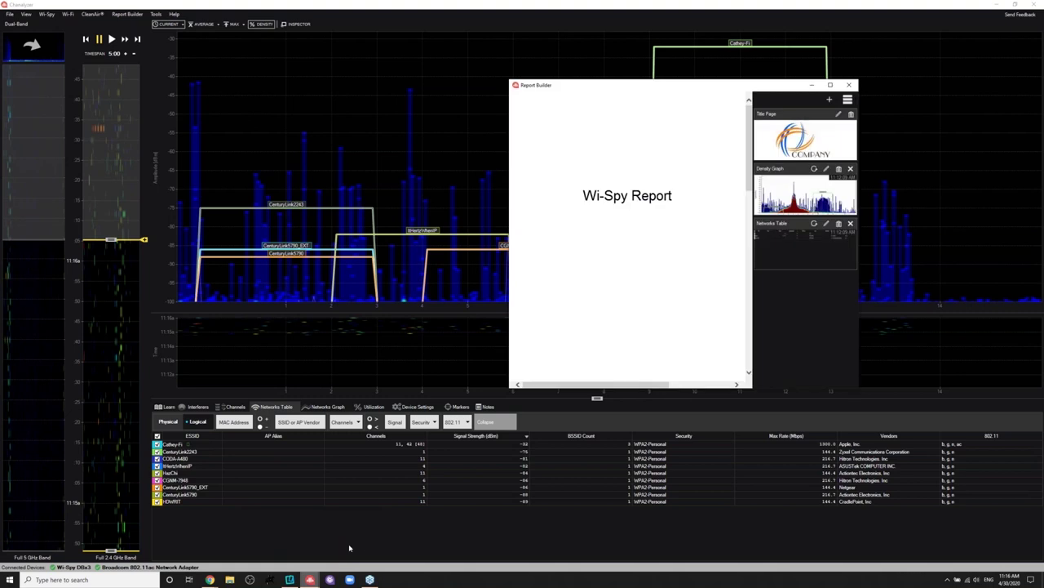
click(863, 112)
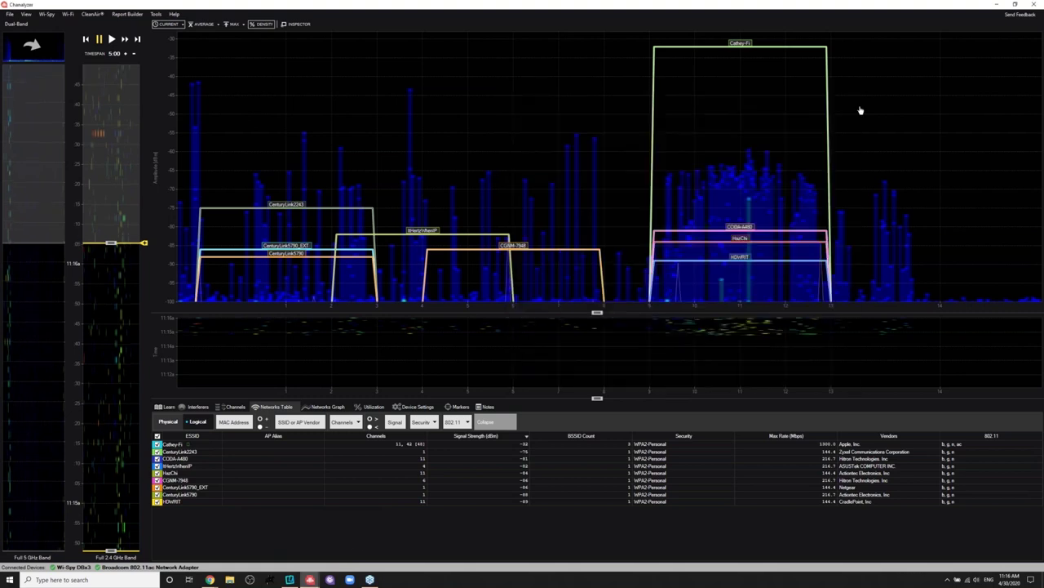
mouse_move(310, 578)
click(355, 548)
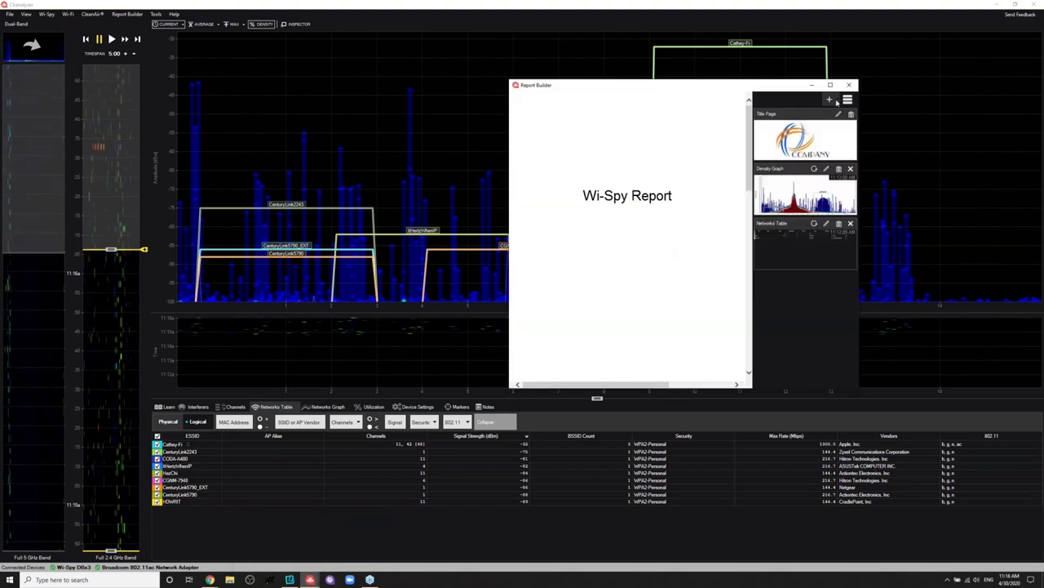
click(847, 99)
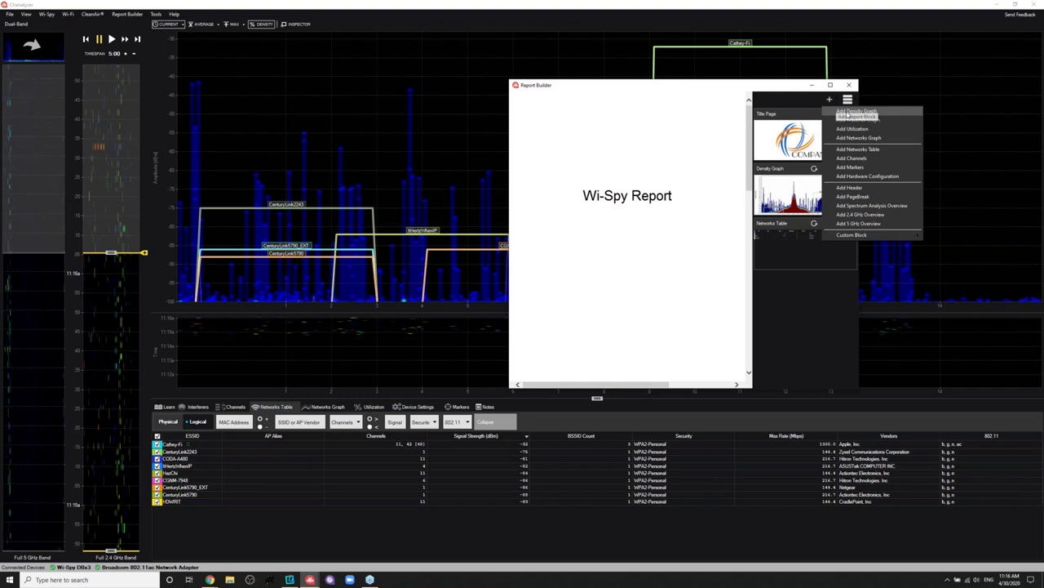
click(855, 111)
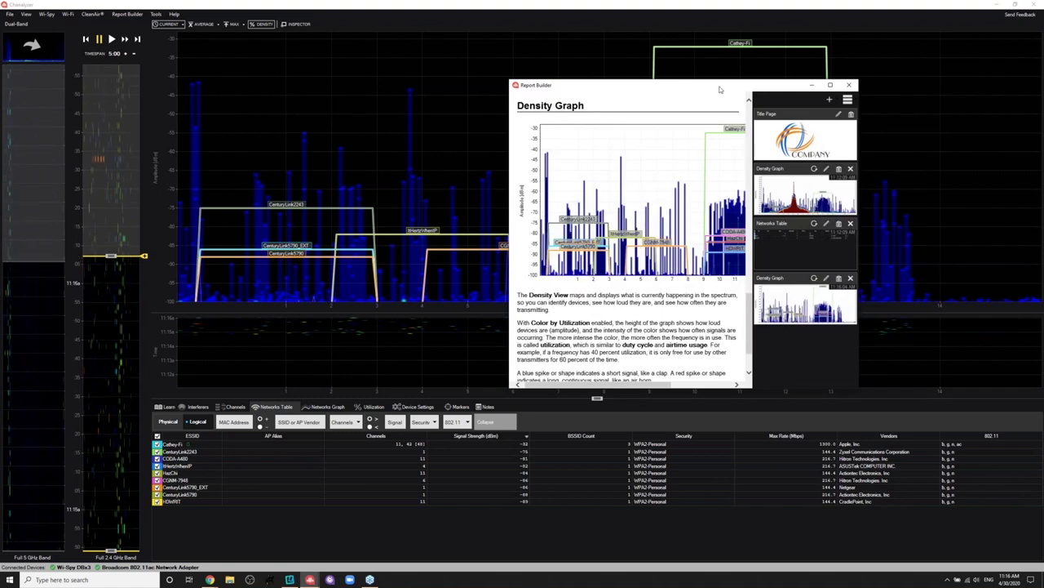
Move the Report Builder window clear of the channel 11 networks and add a second Networks Table block
drag(697, 94, 464, 131)
click(604, 139)
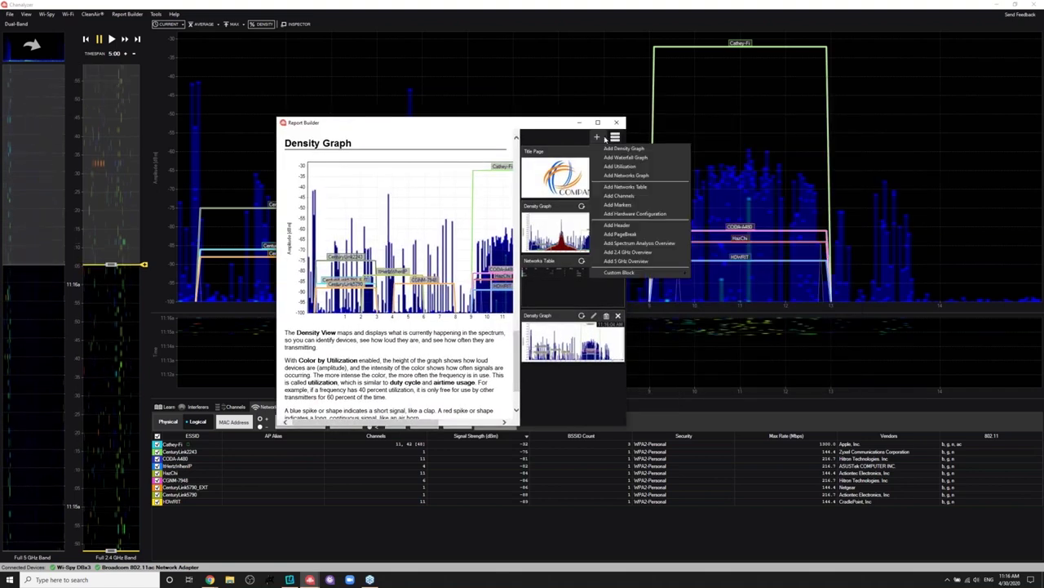
click(628, 189)
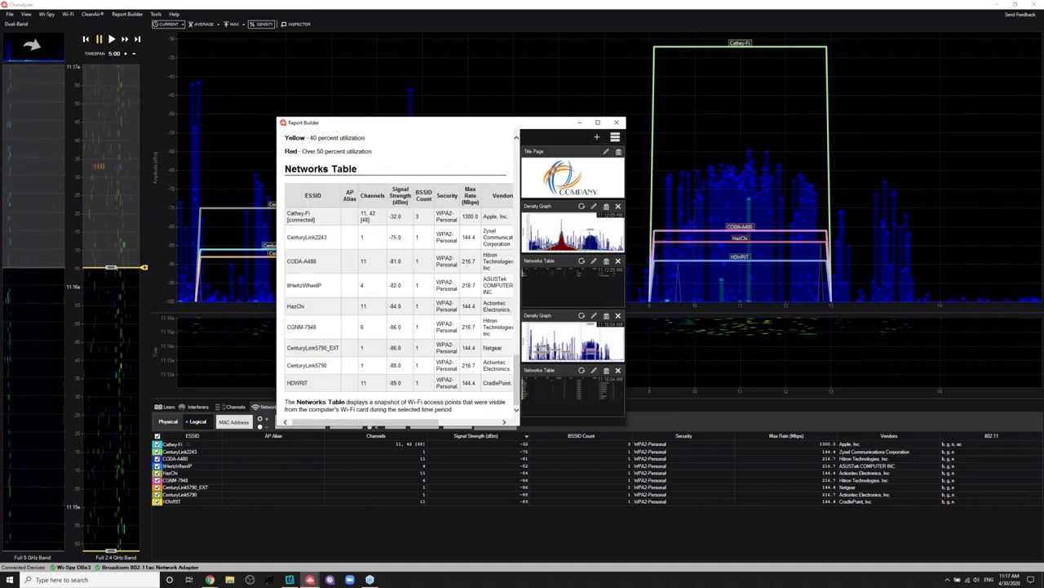
Maximize the report and compare the two density graphs and networks tables, including the connected network's signal strength
click(598, 122)
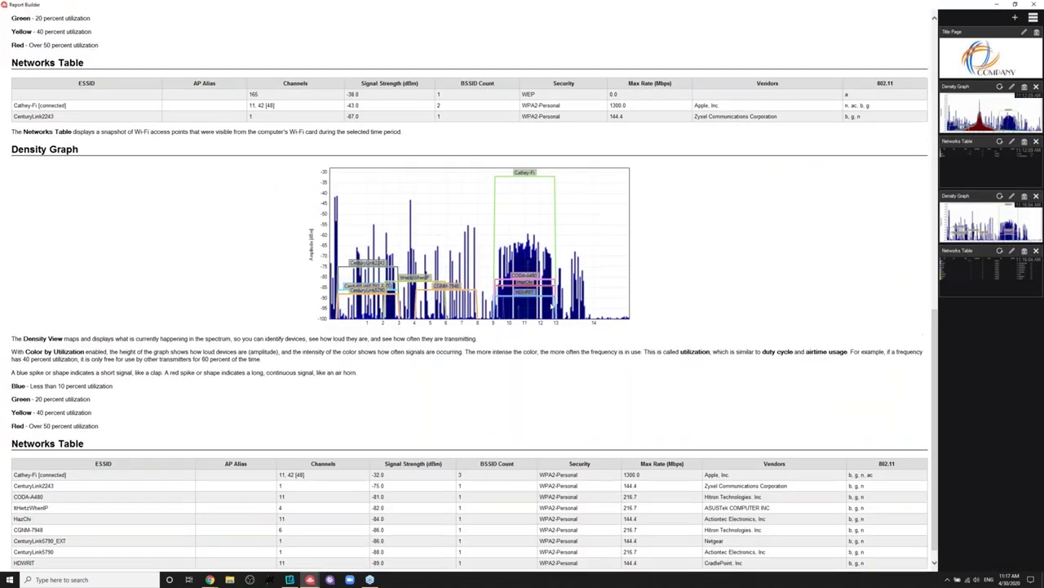
scroll(550, 303, up, 15)
scroll(550, 302, down, 1)
scroll(550, 306, down, 2)
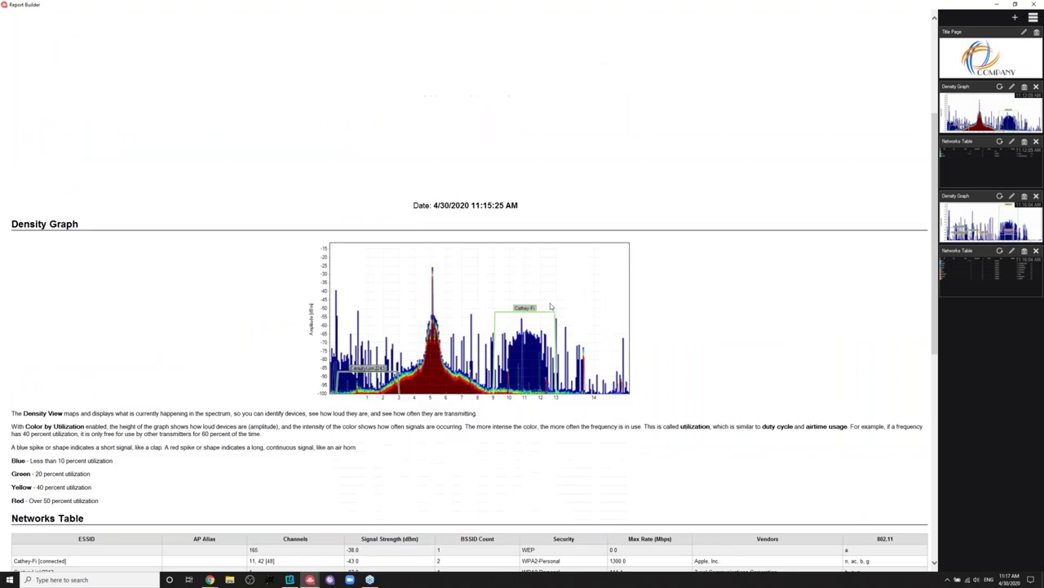
scroll(550, 306, down, 3)
scroll(549, 306, up, 4)
scroll(549, 306, down, 1)
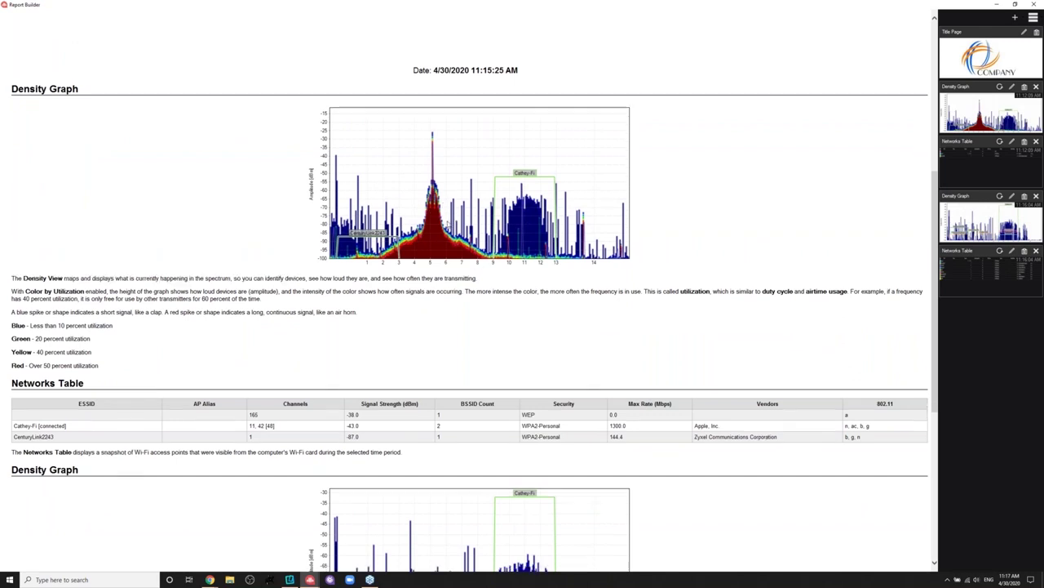
scroll(448, 224, down, 3)
scroll(447, 223, down, 3)
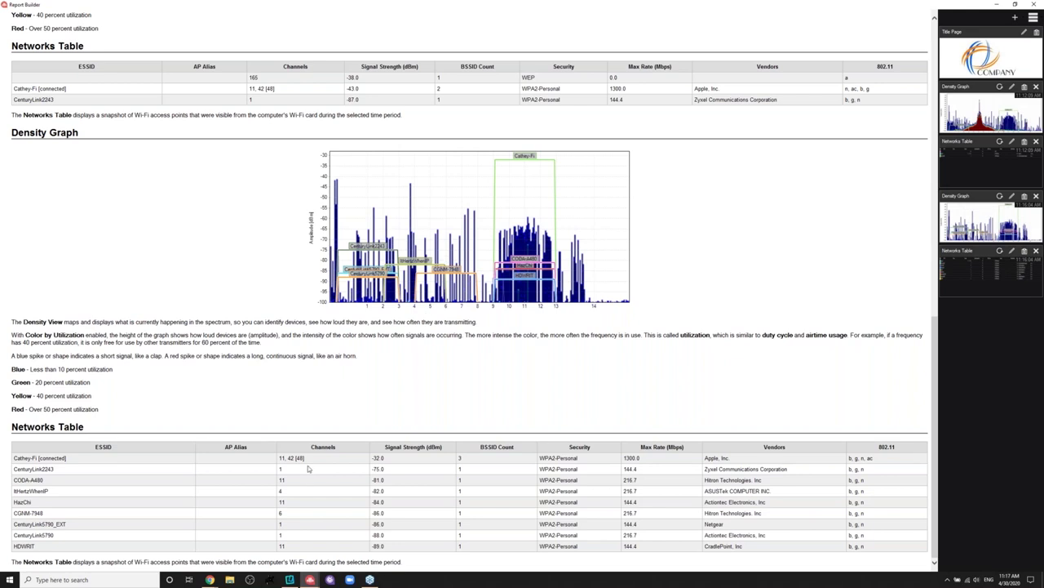
drag(389, 459, 373, 459)
Close the report without saving it and dismiss the Add Note dialog
click(1014, 18)
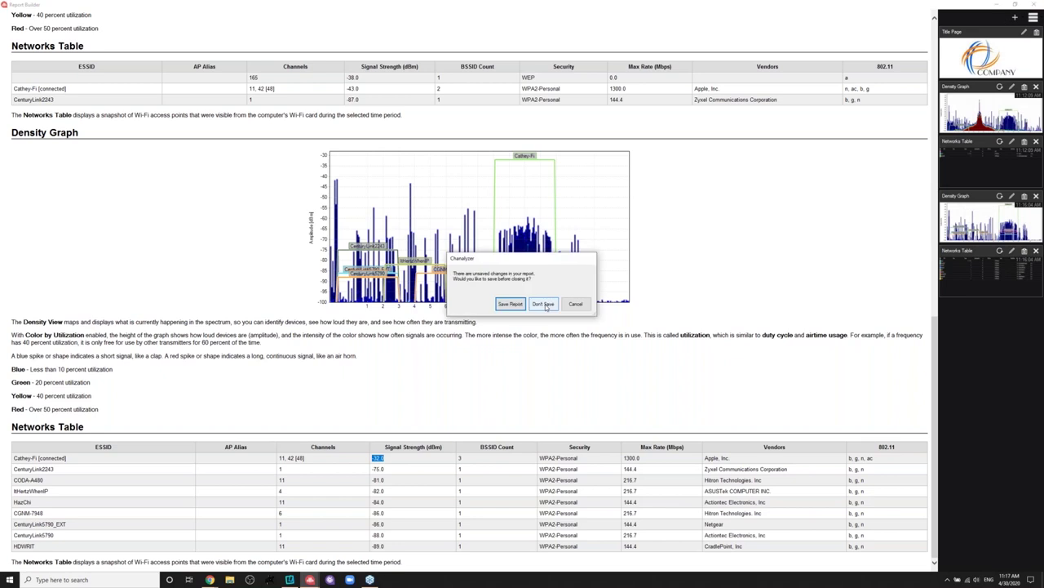
click(543, 304)
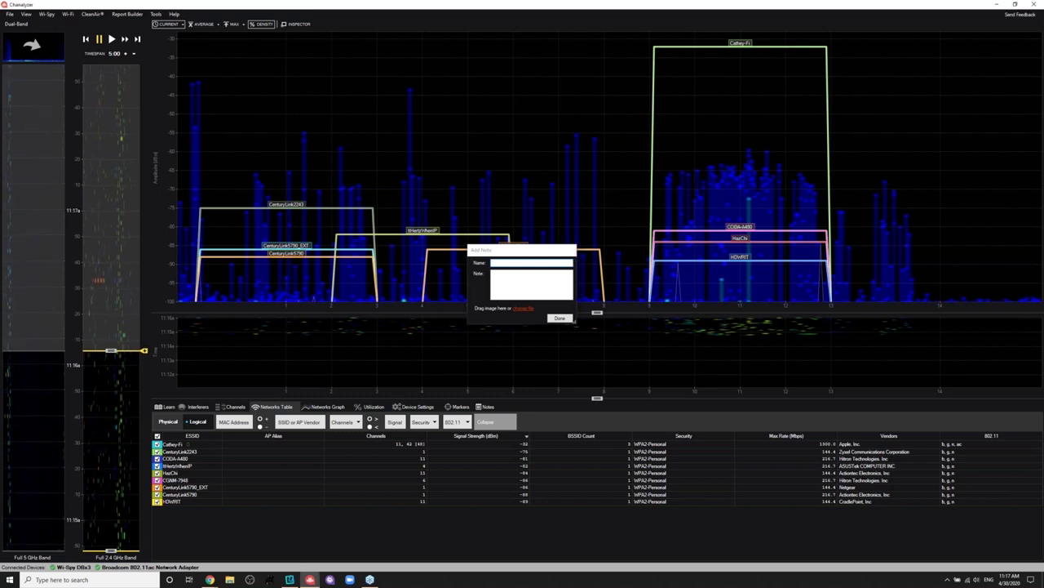
click(571, 252)
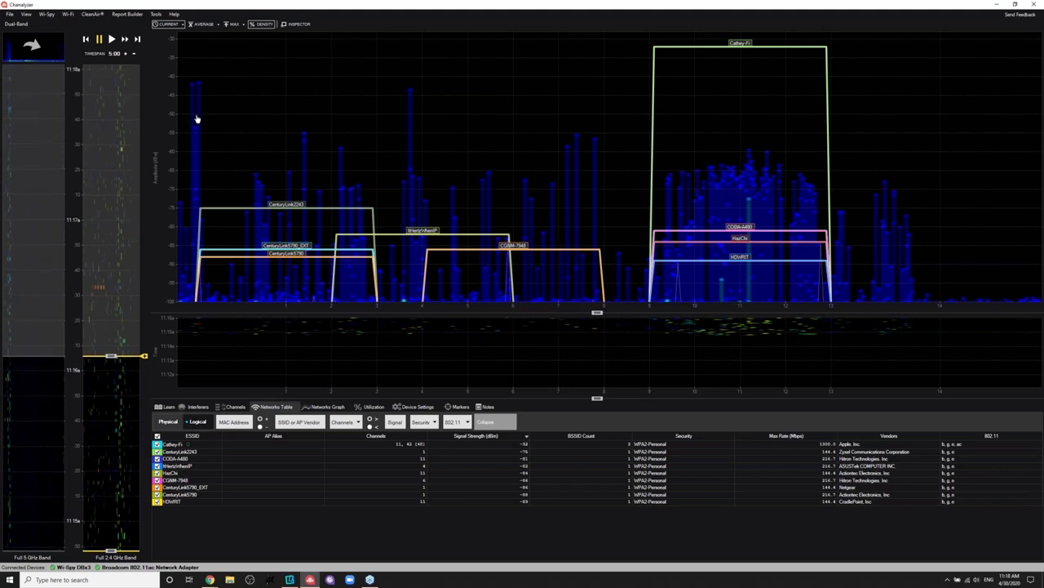
click(130, 14)
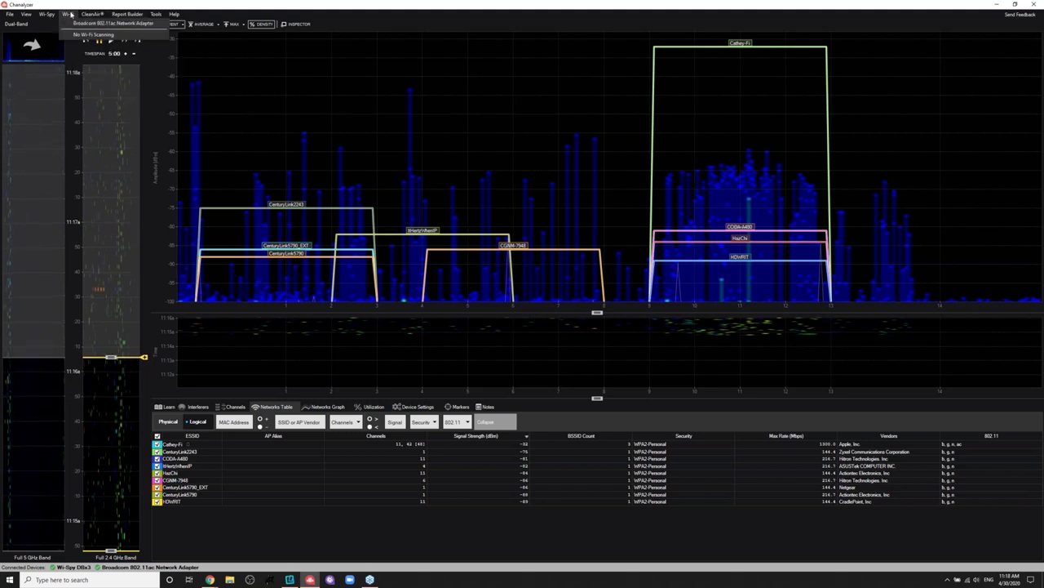
click(31, 14)
click(32, 14)
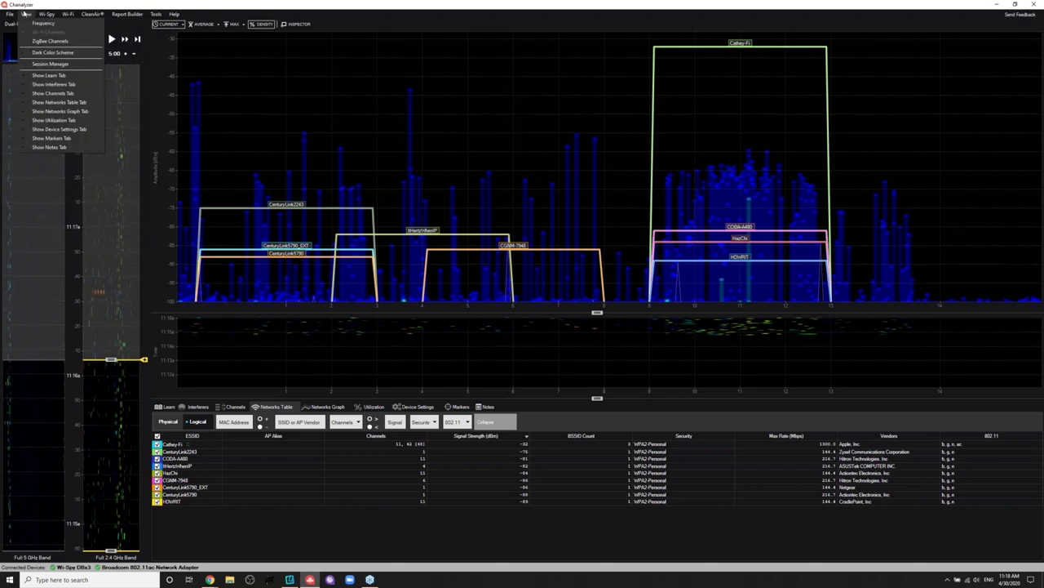
click(46, 14)
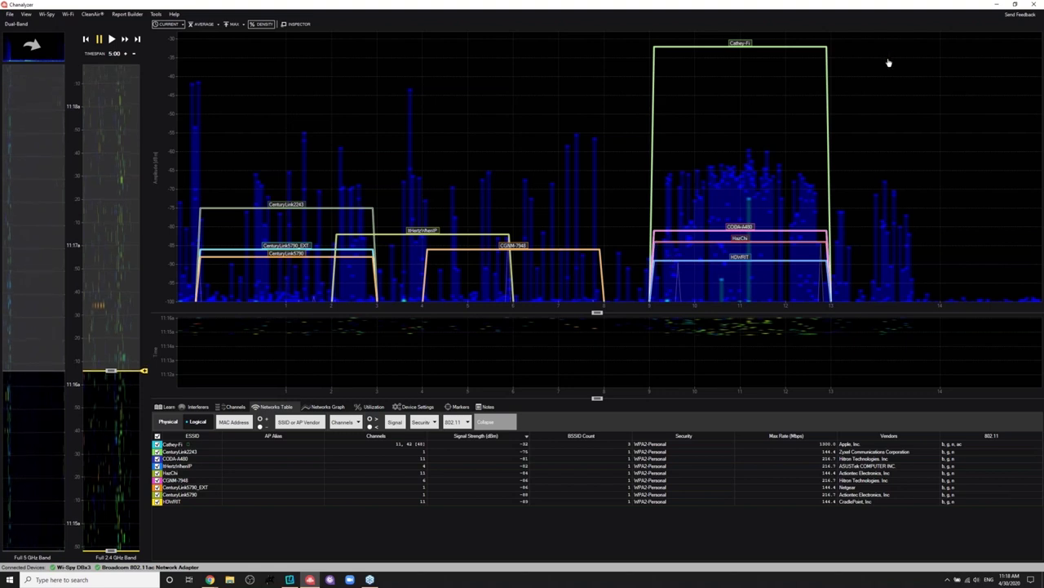
Close Chanalyzer, return to the slide presentation in Chrome and advance through the Wi-Spy Air slides to Connected Client Perspective
click(1038, 4)
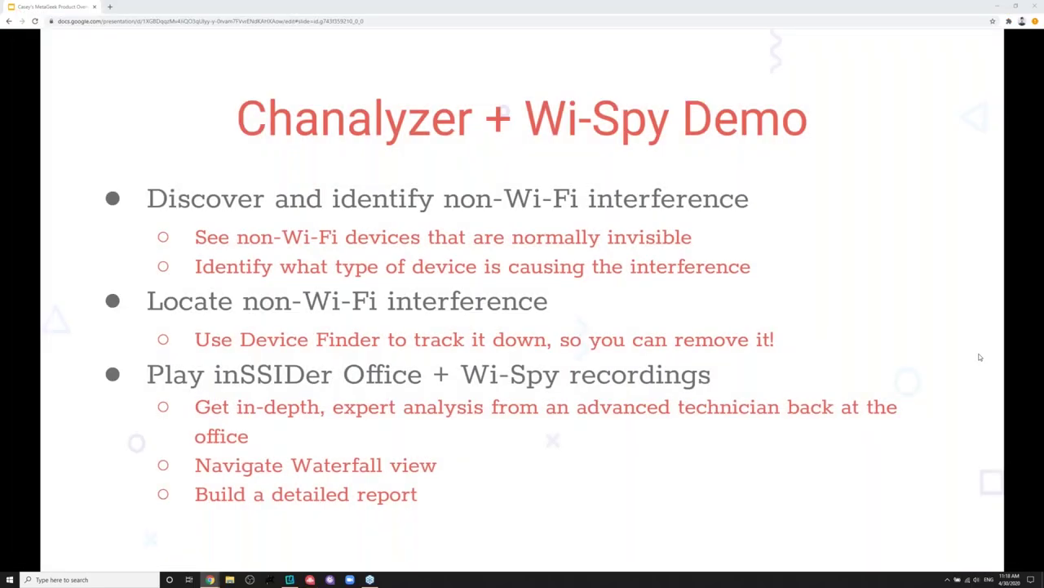
key(Right)
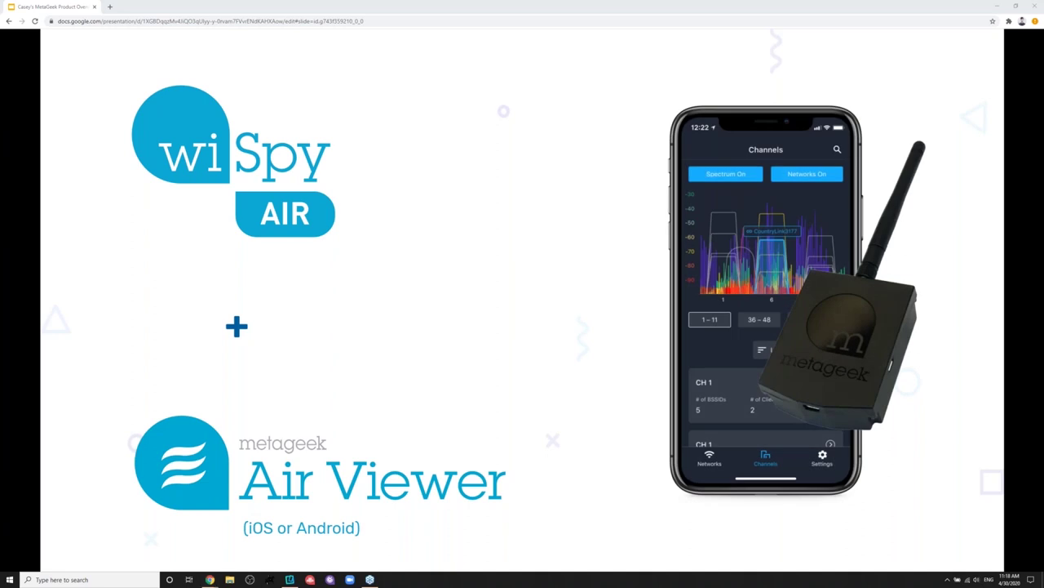
mouse_move(598, 229)
mouse_down()
mouse_move(669, 297)
mouse_move(796, 367)
mouse_up()
key(Right)
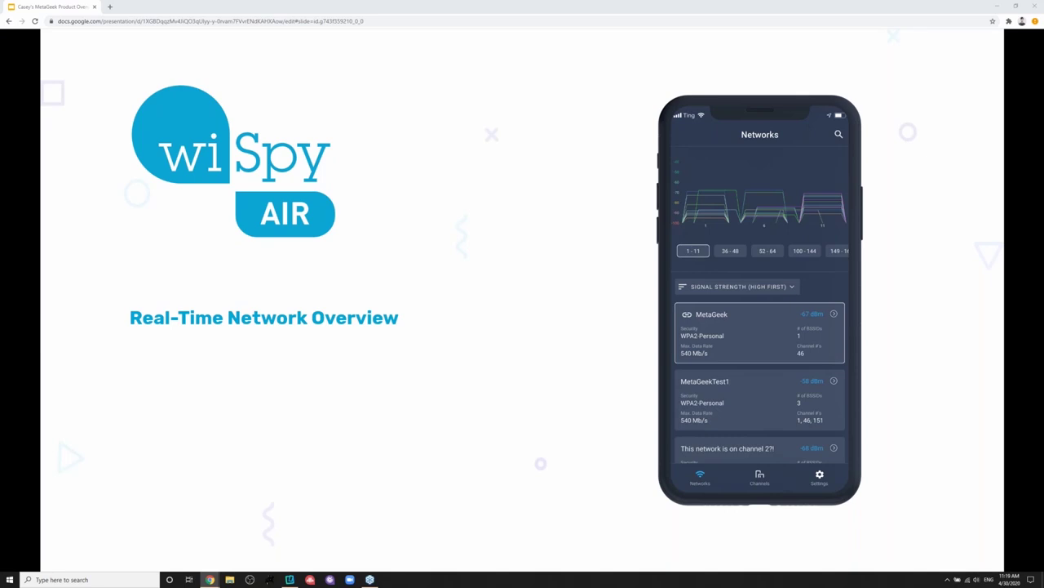
key(Right)
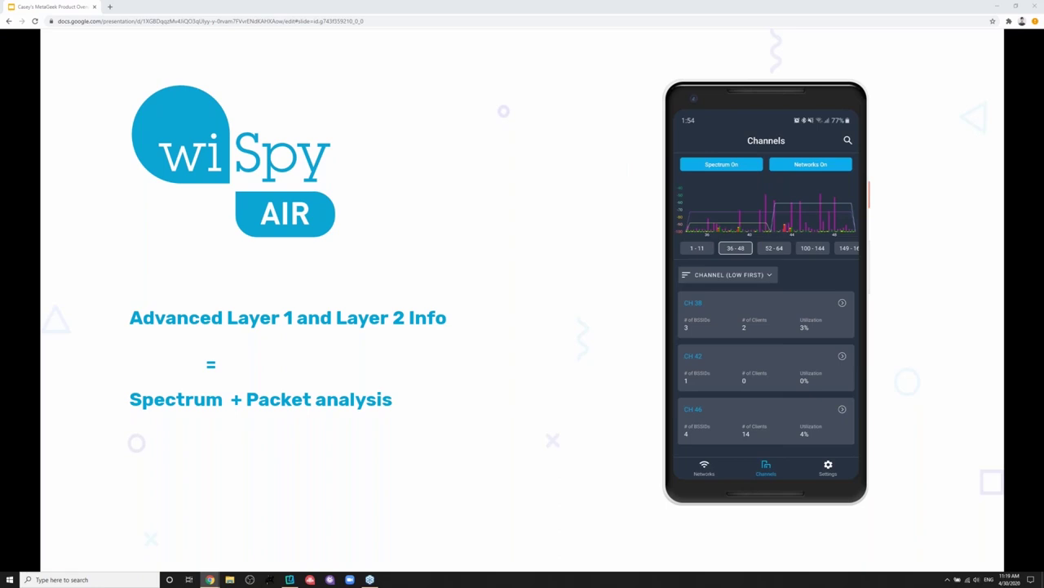
key(Right)
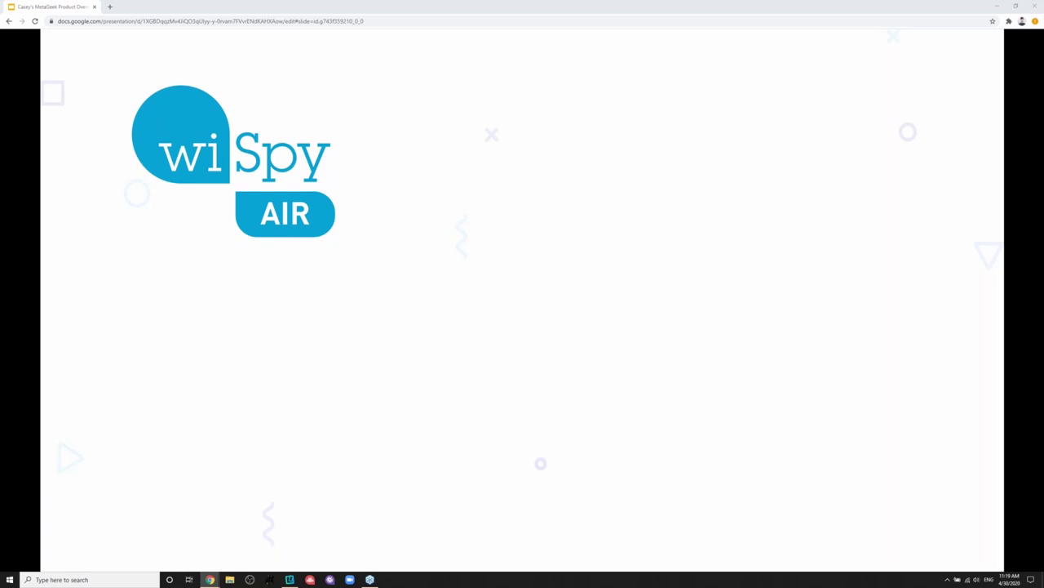
key(Right)
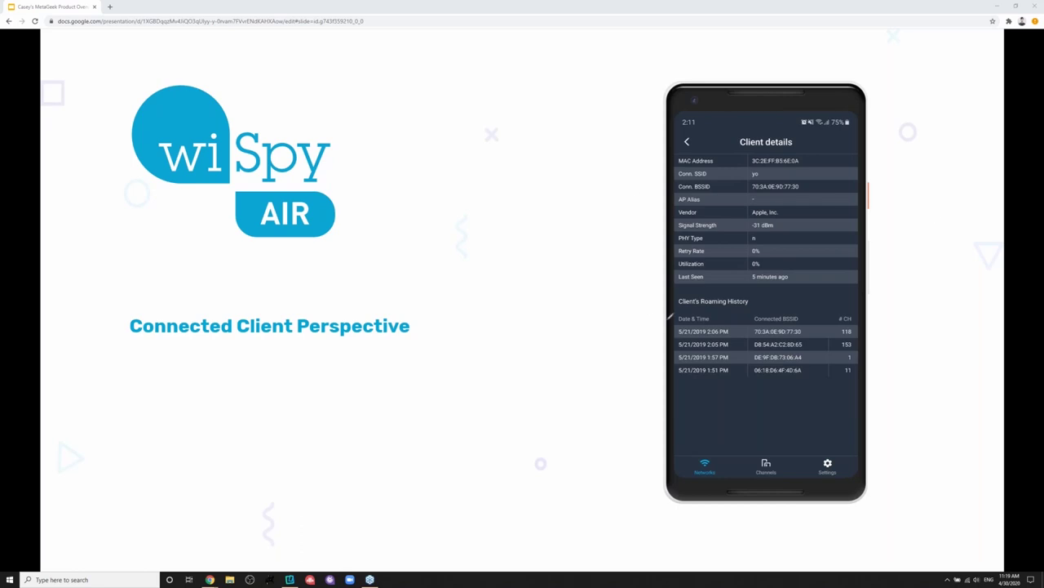
Mark up the signal, utilization and roaming history on the Client details slide, clear the marks and advance past Snapshots to the web dashboard slide
drag(616, 329, 665, 334)
drag(755, 225, 776, 228)
drag(751, 260, 767, 261)
mouse_move(863, 328)
mouse_down()
mouse_move(874, 332)
mouse_move(864, 372)
mouse_up()
key(Escape)
key(Right)
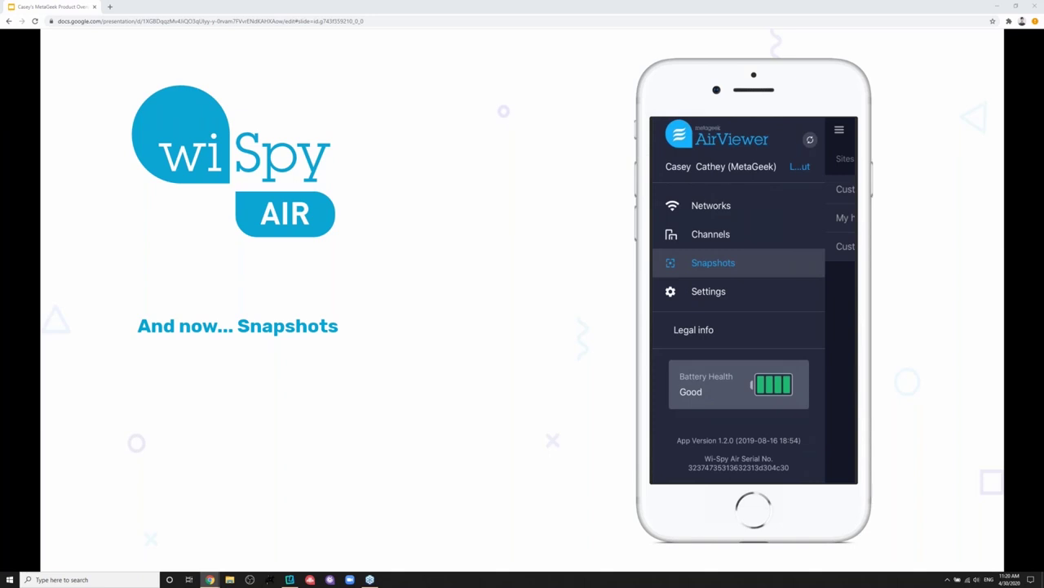
key(Right)
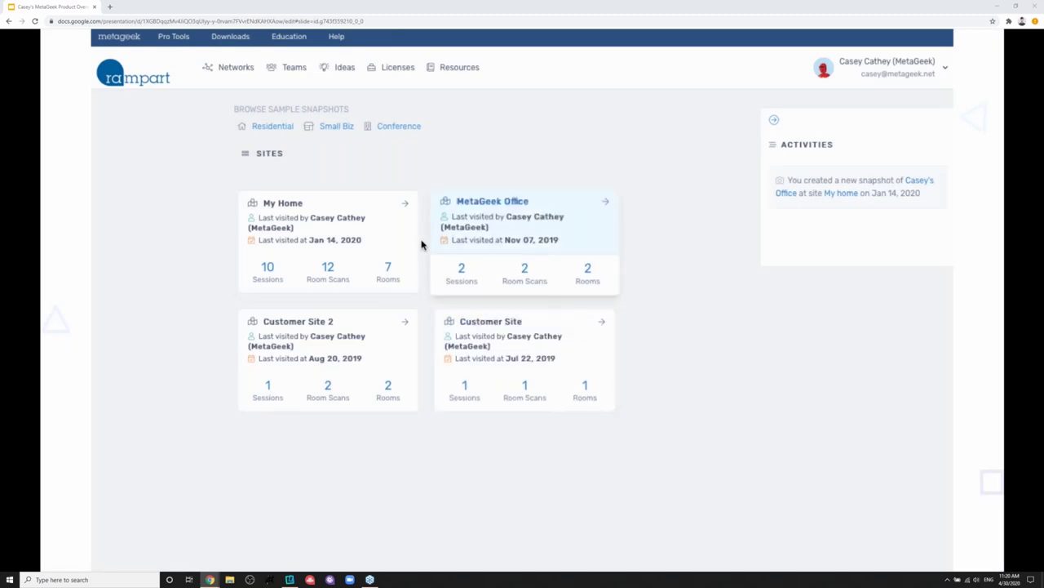
Browse the My Home site's snapshots and examine an office room's 2.4 GHz signal strength over time
click(378, 235)
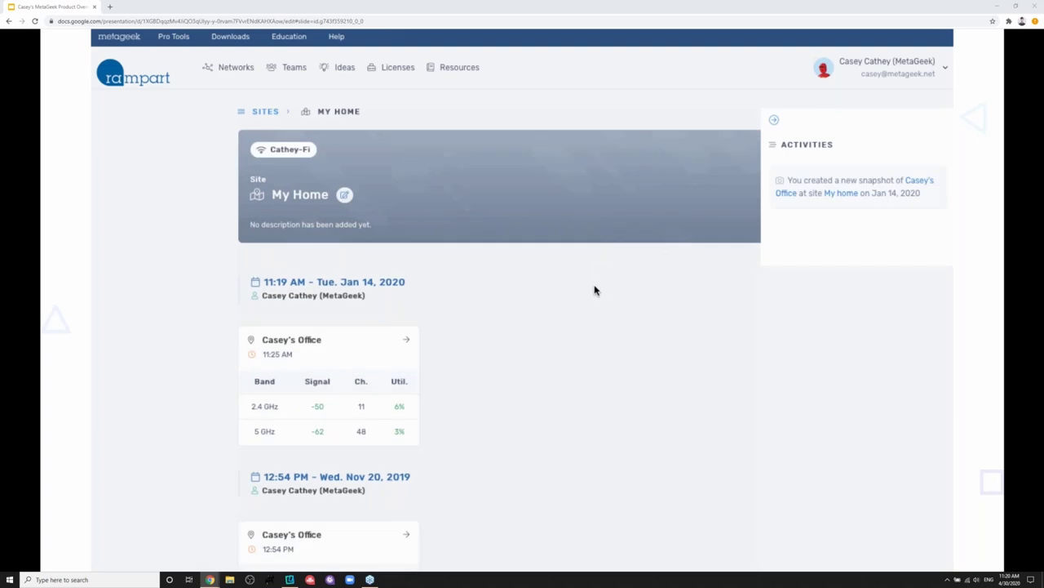
scroll(595, 290, down, 4)
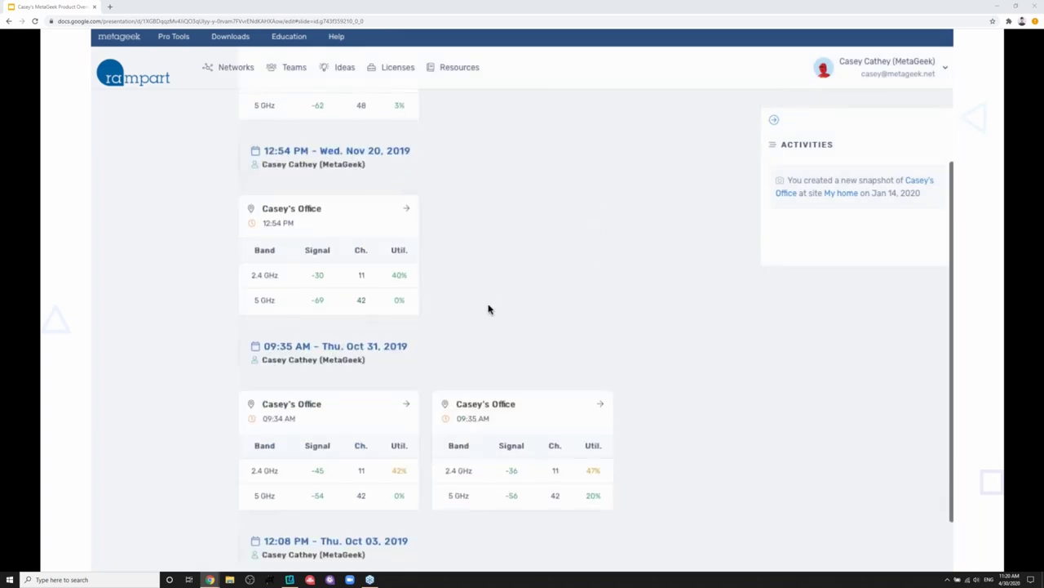
click(360, 418)
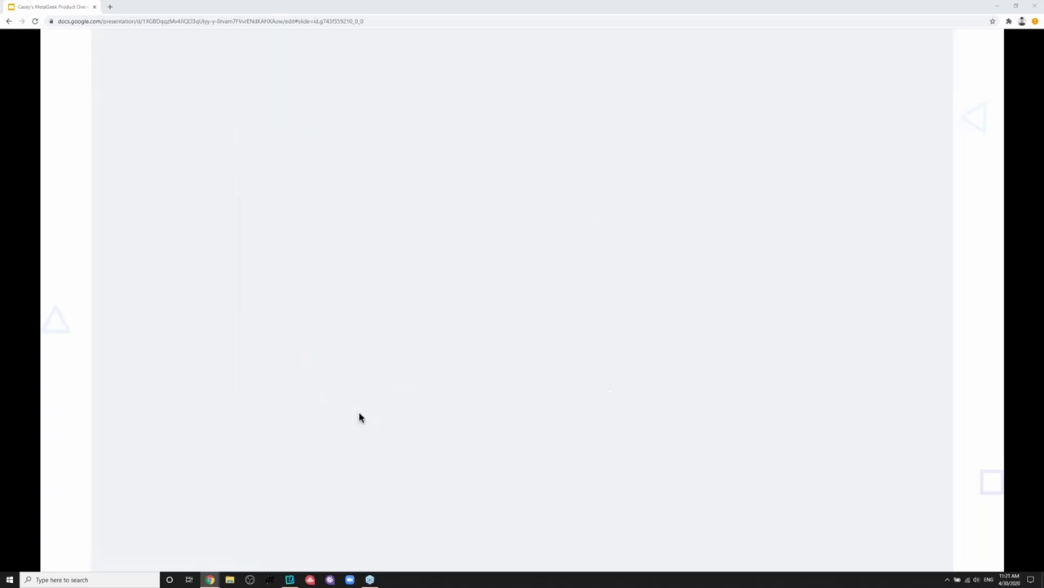
mouse_move(379, 448)
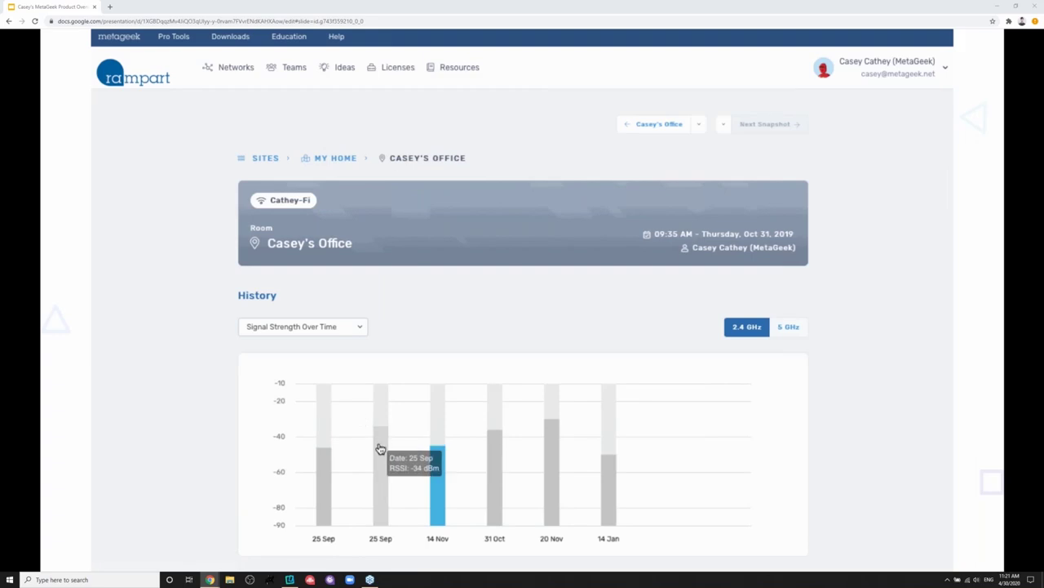
mouse_move(441, 506)
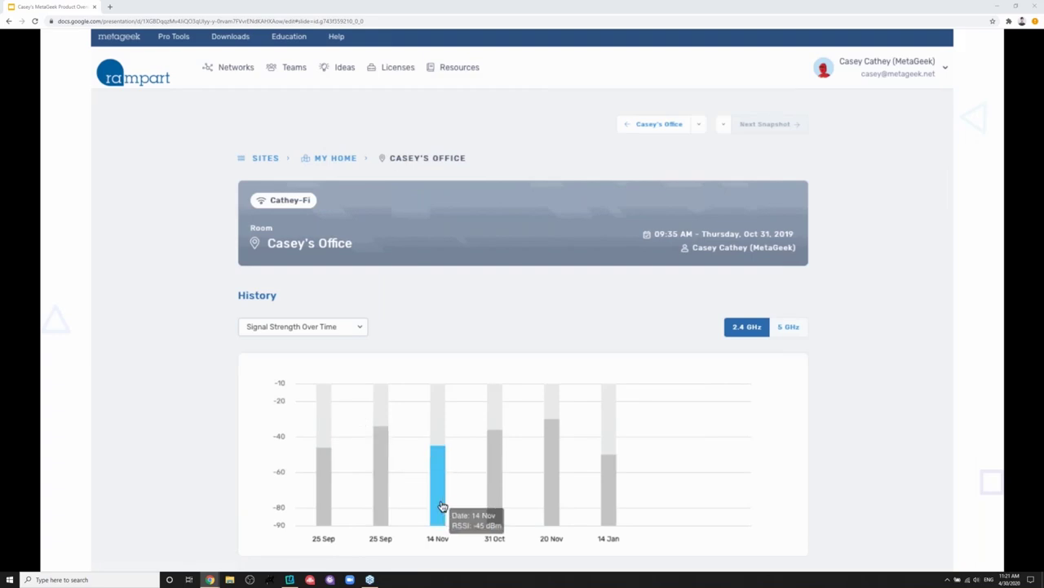
mouse_move(497, 501)
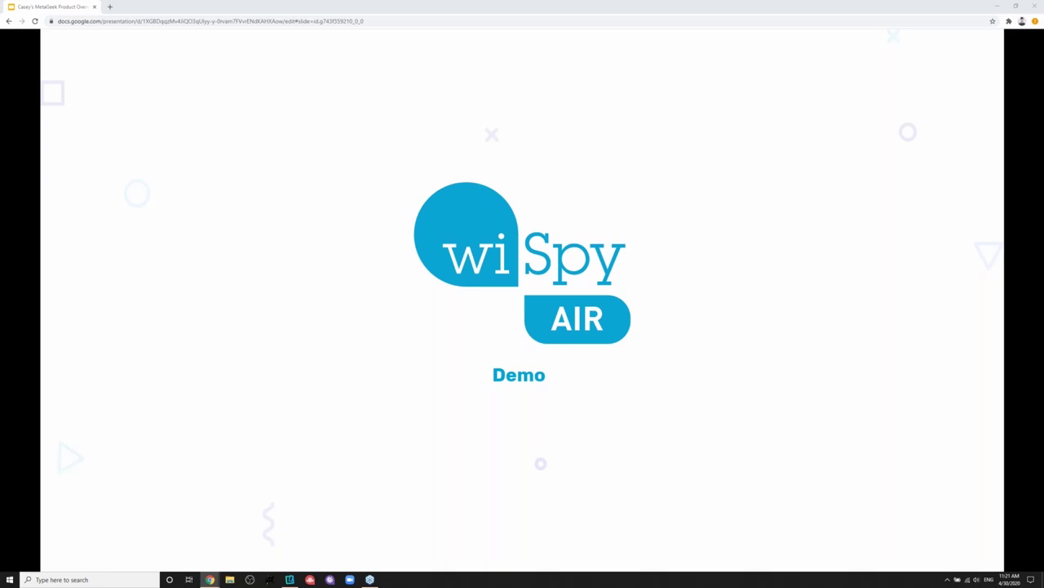
Switch to the mirrored MetaPad, mark the connected network in the Wi-Fi settings and clear the marks
key(alt+Tab)
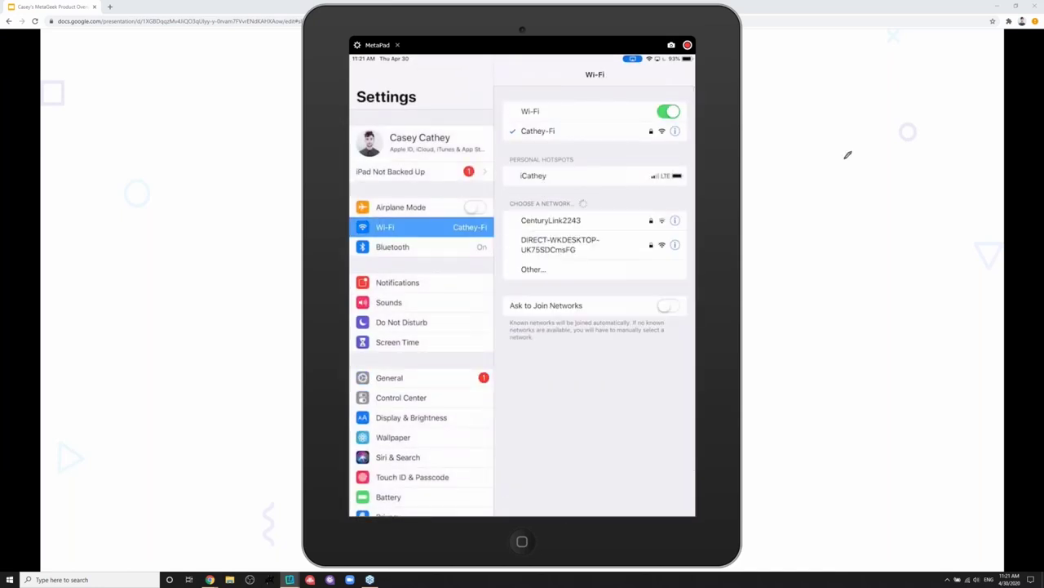
mouse_move(613, 128)
mouse_down()
mouse_move(575, 124)
mouse_move(581, 131)
mouse_up()
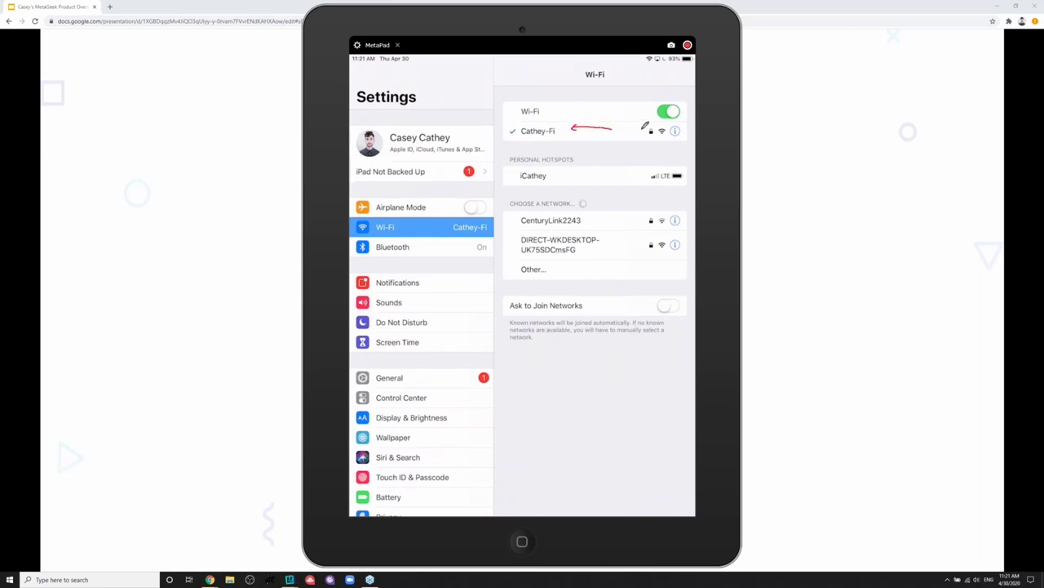
mouse_move(649, 123)
mouse_down()
mouse_move(686, 133)
mouse_move(663, 121)
mouse_up()
key(Escape)
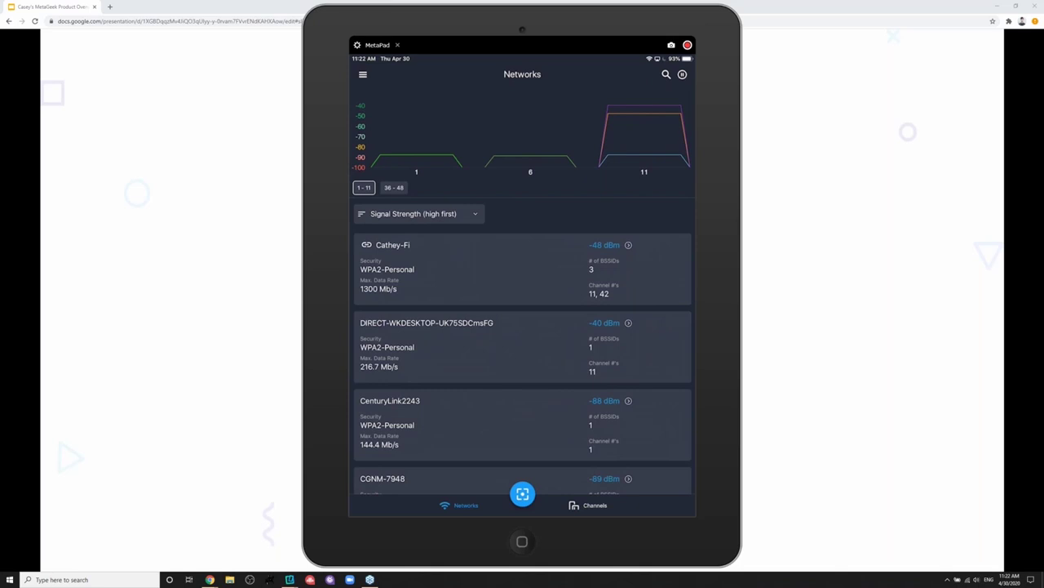
Open the connected network's details and mark the linked BSSID's channel and the channel 11 BSSID for comparison
click(522, 268)
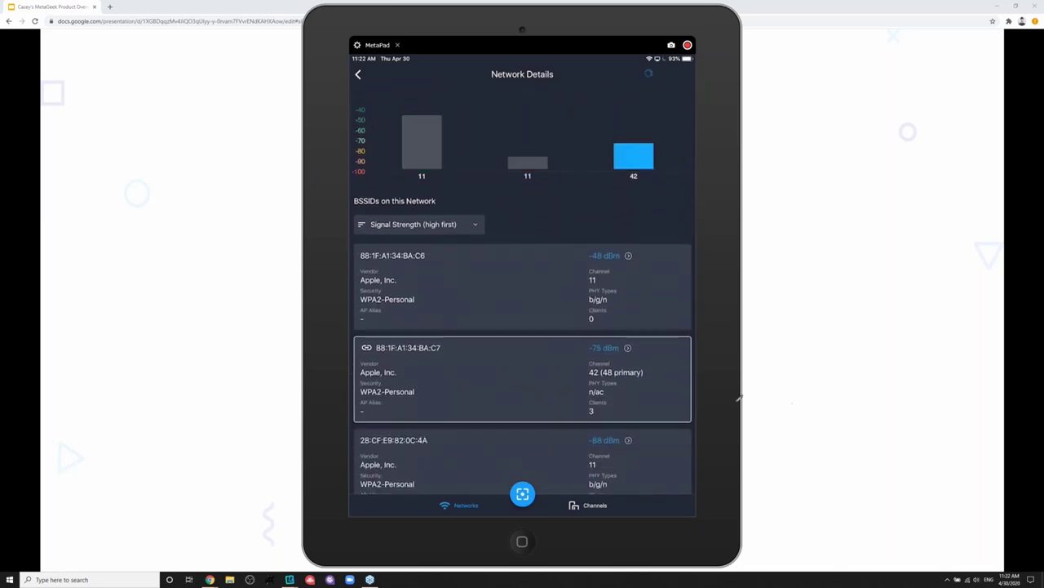
click(585, 369)
drag(360, 343, 364, 352)
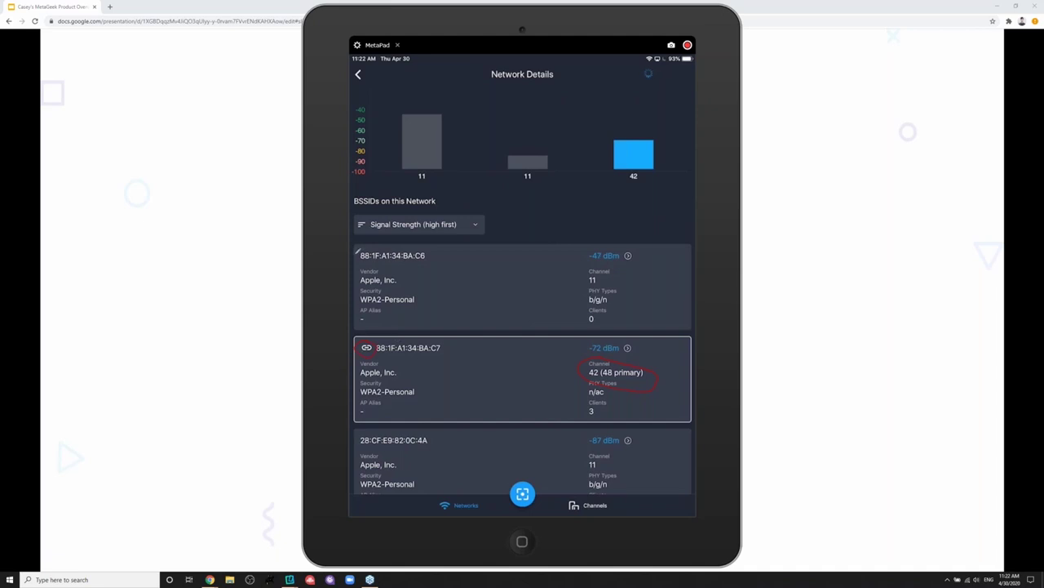
drag(348, 254, 326, 255)
drag(588, 271, 578, 279)
scroll(523, 291, up, 5)
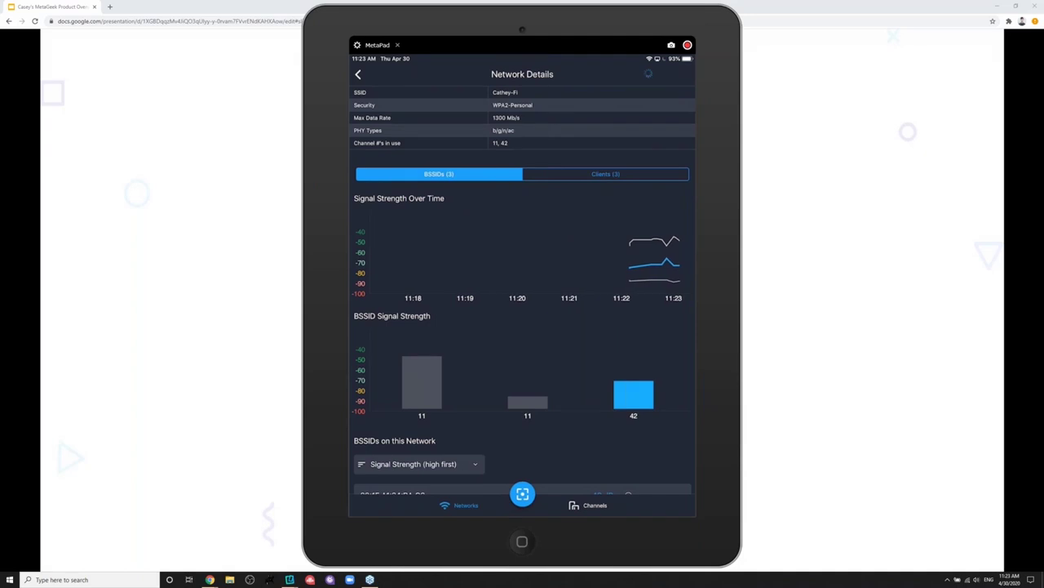
Show the network's clients and open the details of the 8C:85:90:38:F7:E3 client, marking its MAC address
click(605, 173)
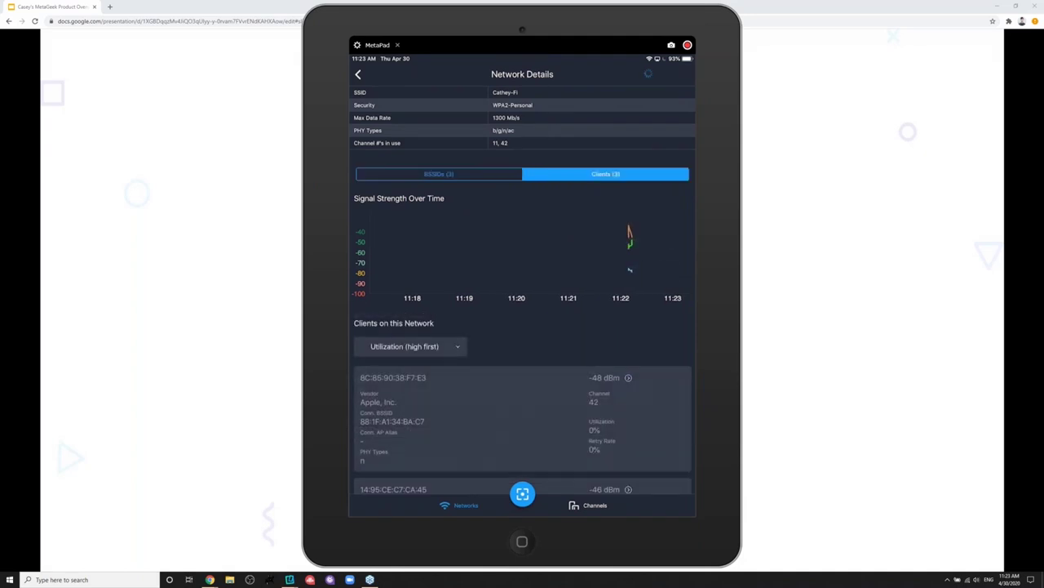
scroll(523, 289, down, 5)
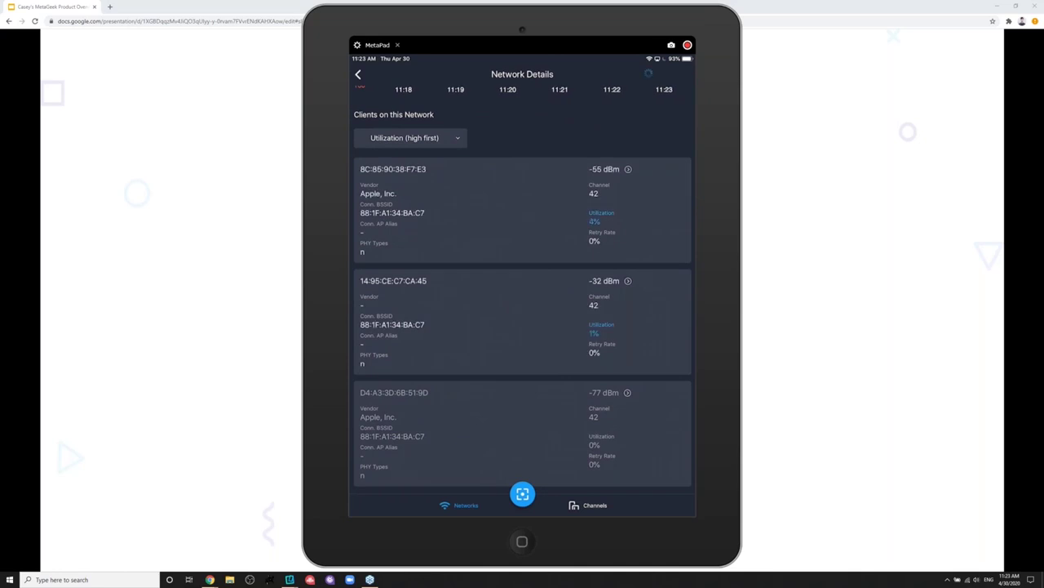
click(523, 321)
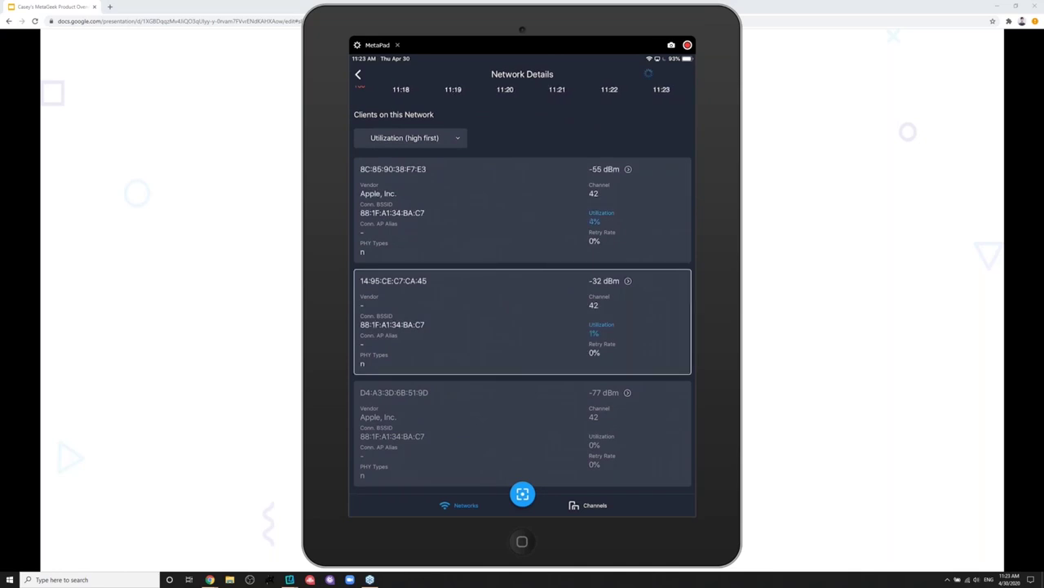
click(522, 208)
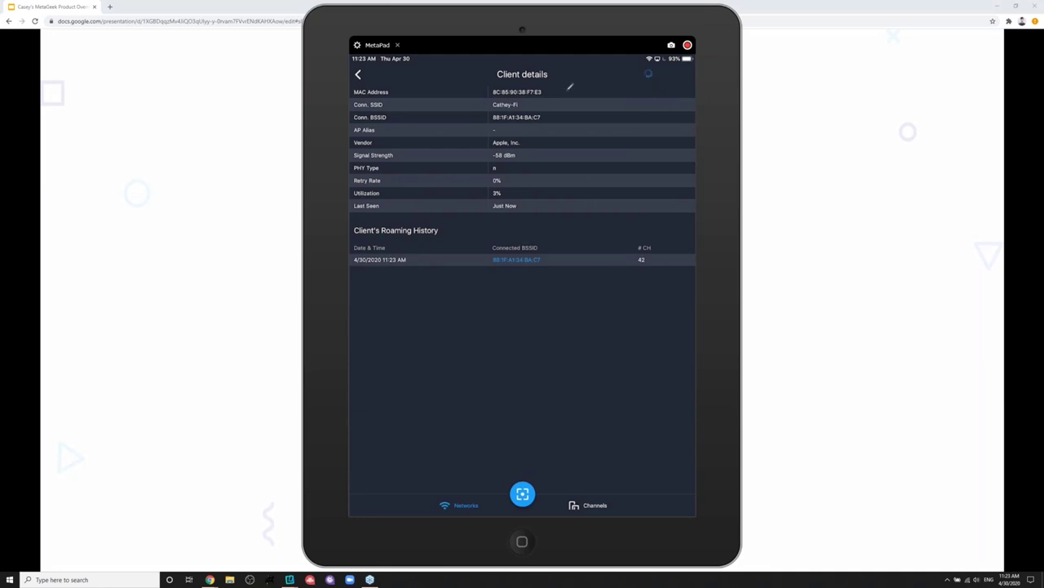
drag(573, 87, 554, 92)
Mark the spectrum activity around channel 11 in the Channels view and return to the slides, advancing to Wi-Fi Troubleshooting Process
click(523, 270)
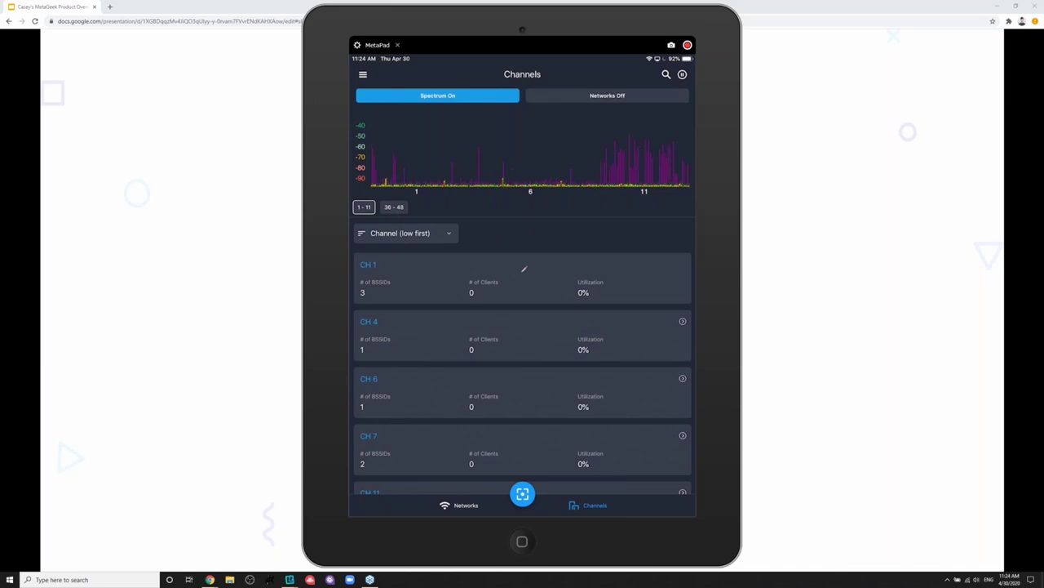
mouse_move(608, 167)
mouse_down()
mouse_move(633, 139)
mouse_move(677, 146)
mouse_move(686, 161)
mouse_up()
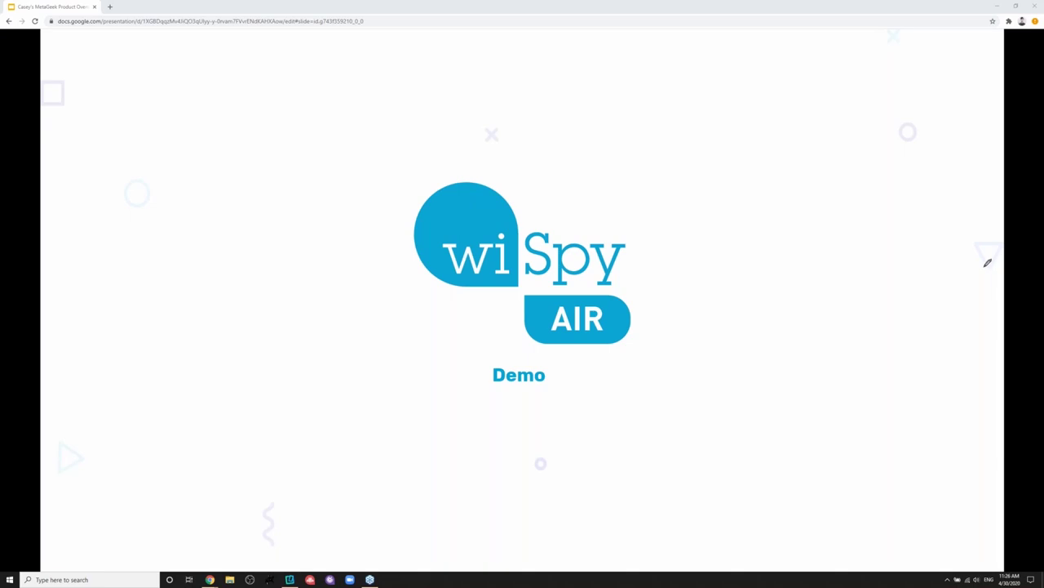
key(Right)
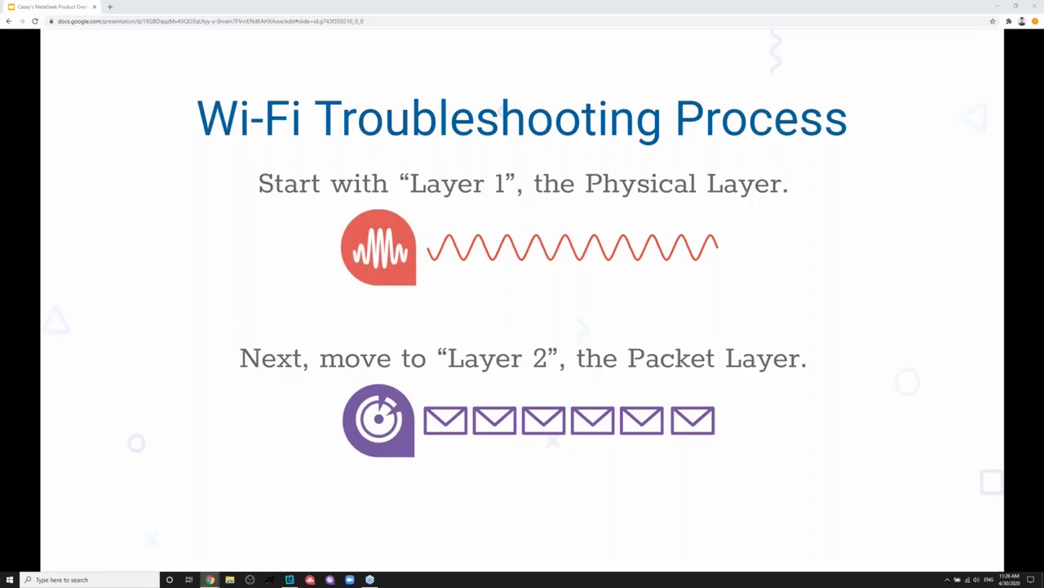
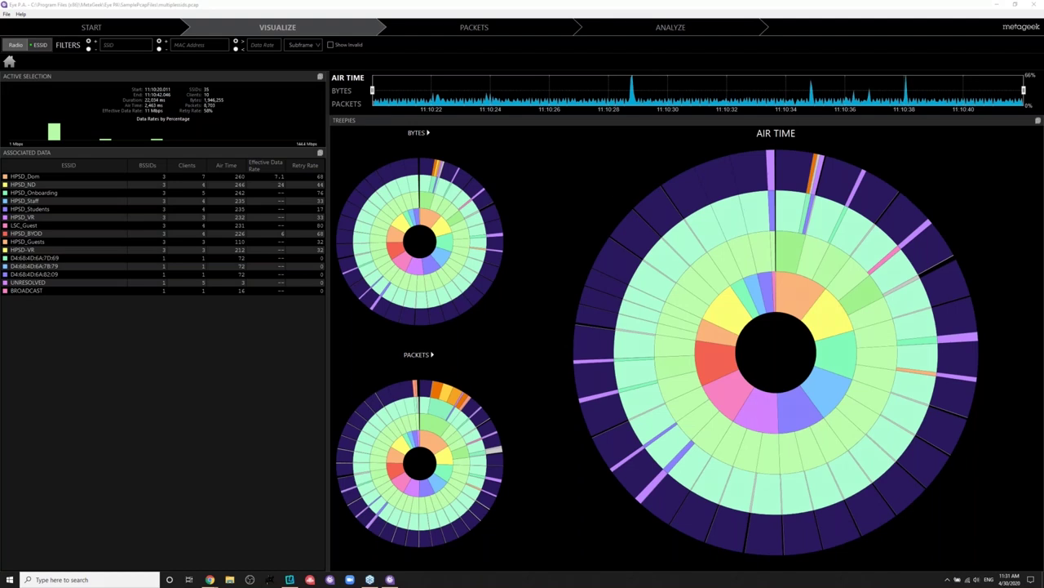
Mark the HPSD networks in the ESSID list and the air time curve in Eye P.A., and clear the marks
mouse_move(677, 188)
mouse_move(104, 177)
mouse_down()
mouse_move(48, 174)
mouse_move(77, 178)
mouse_move(57, 199)
mouse_move(69, 214)
mouse_move(55, 215)
mouse_move(59, 243)
mouse_up()
mouse_move(372, 93)
mouse_down()
mouse_move(625, 89)
mouse_move(622, 100)
mouse_move(635, 68)
mouse_move(649, 91)
mouse_move(789, 96)
mouse_move(812, 80)
mouse_move(828, 94)
mouse_move(880, 92)
mouse_up()
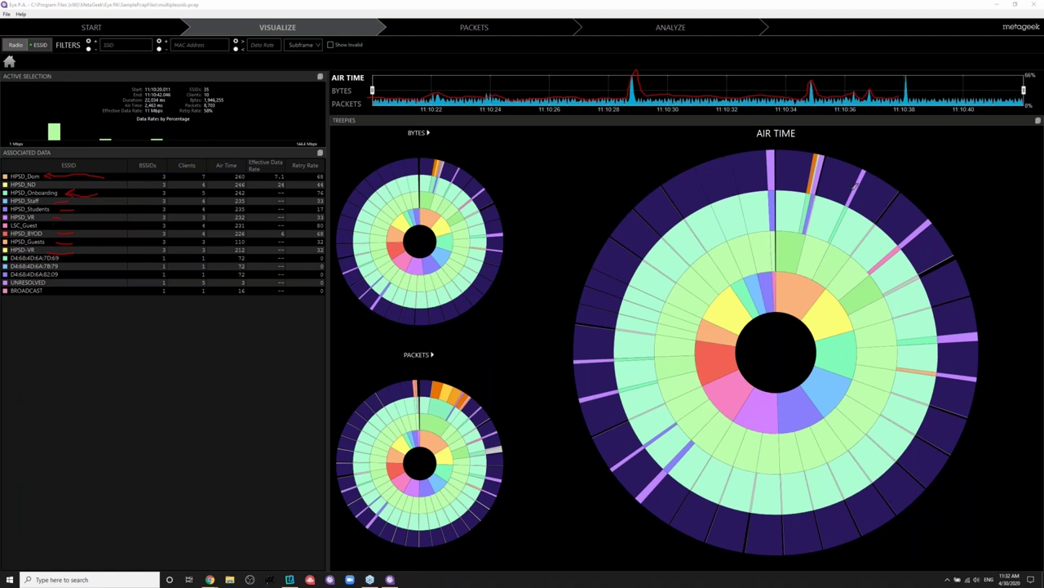
key(Escape)
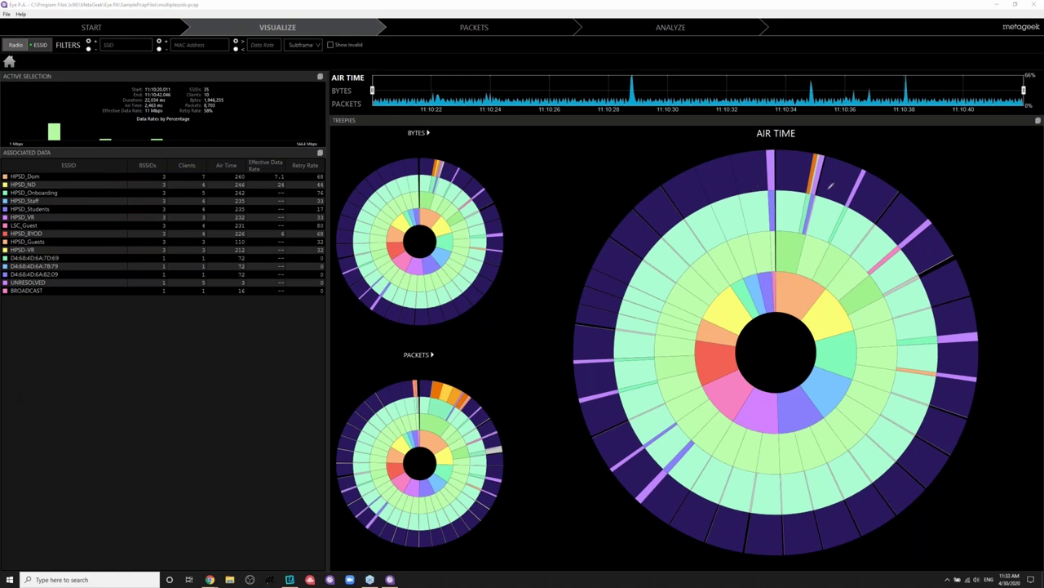
Open the Streaming Netflix sample capture and drill into the MetaGeek network in the Air Time chart
click(101, 27)
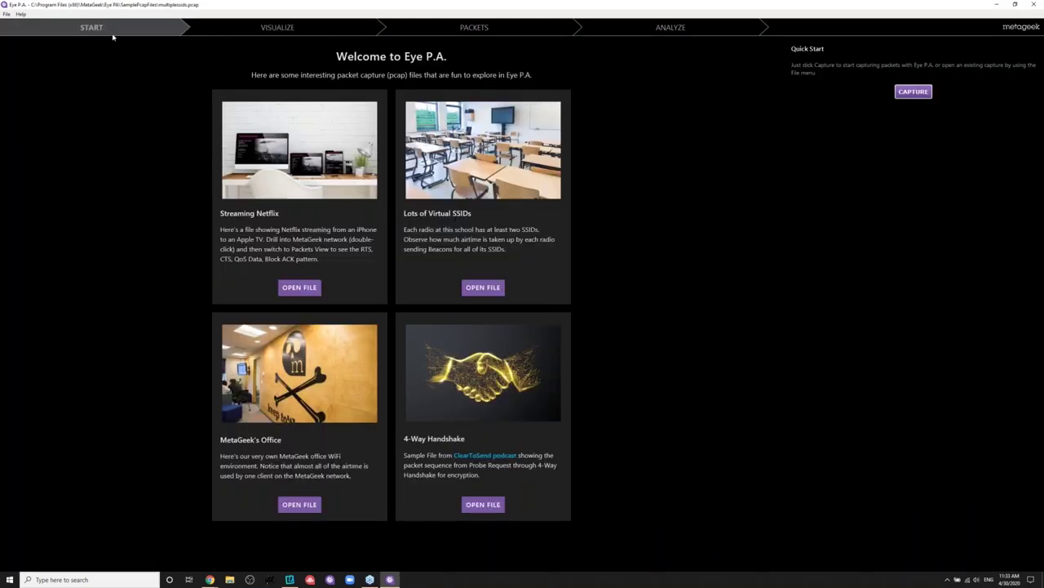
click(288, 289)
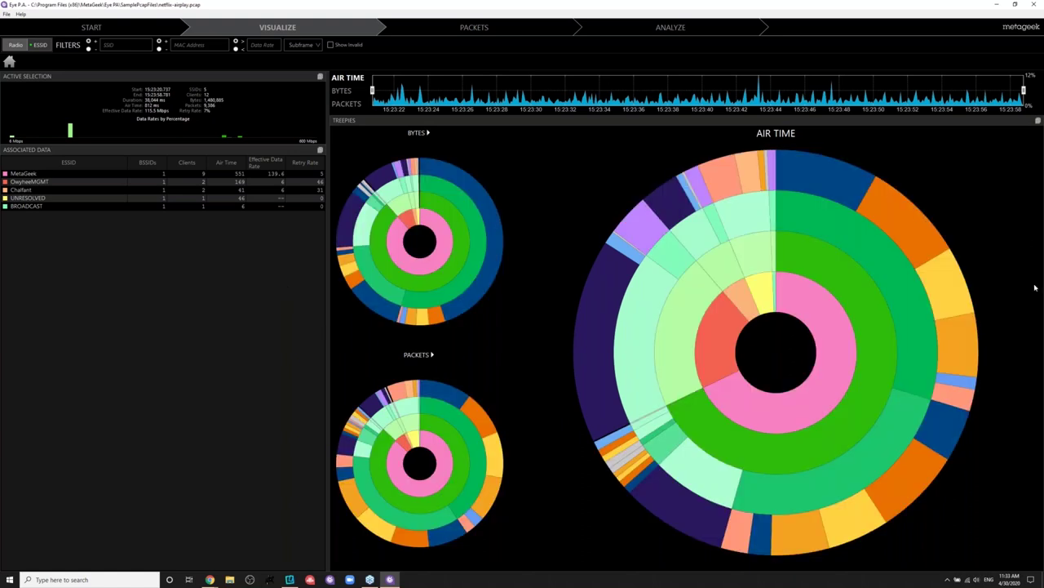
mouse_move(781, 353)
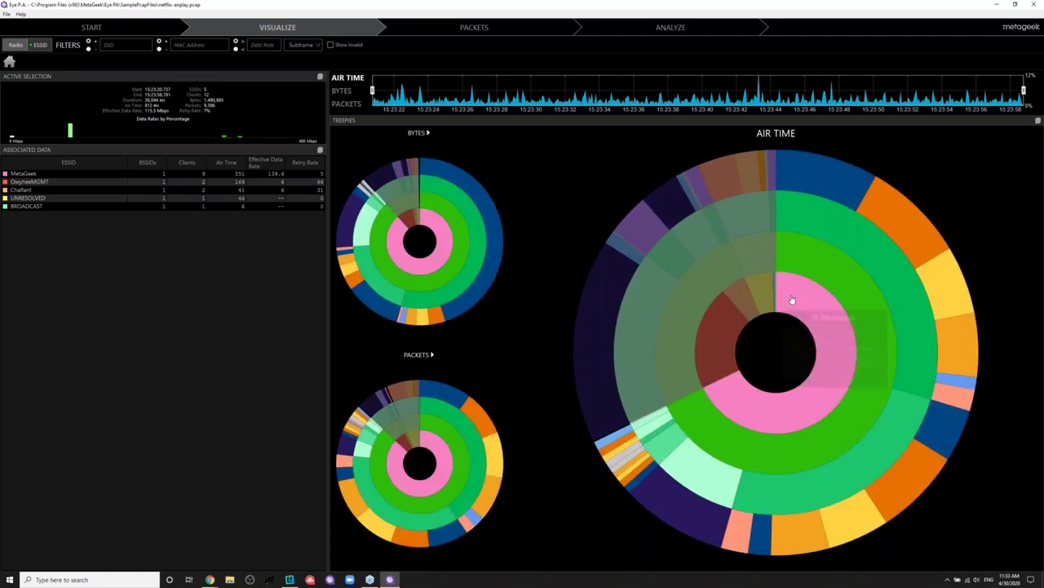
click(793, 299)
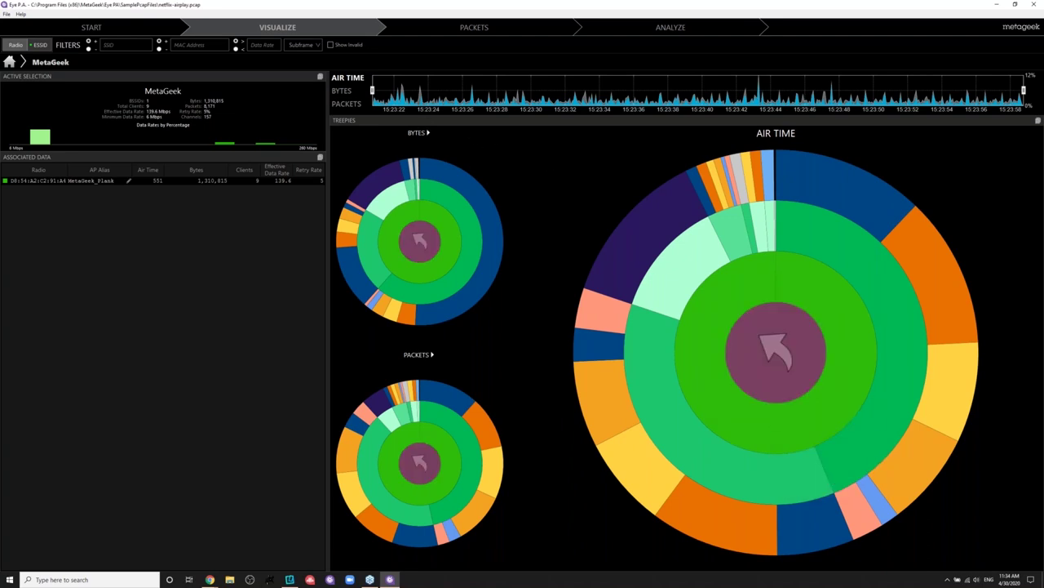
Narrow the time range to the air time spike from about 15:23:42.8 to 15:23:43.7 and drill into client Apple_A4:1D:06
drag(372, 90, 752, 90)
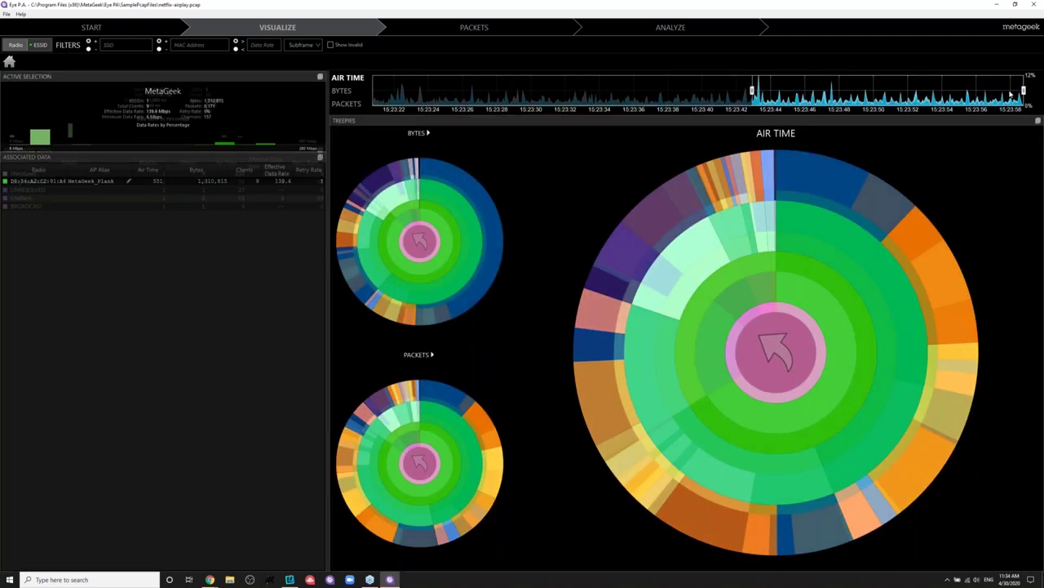
drag(1024, 89, 765, 110)
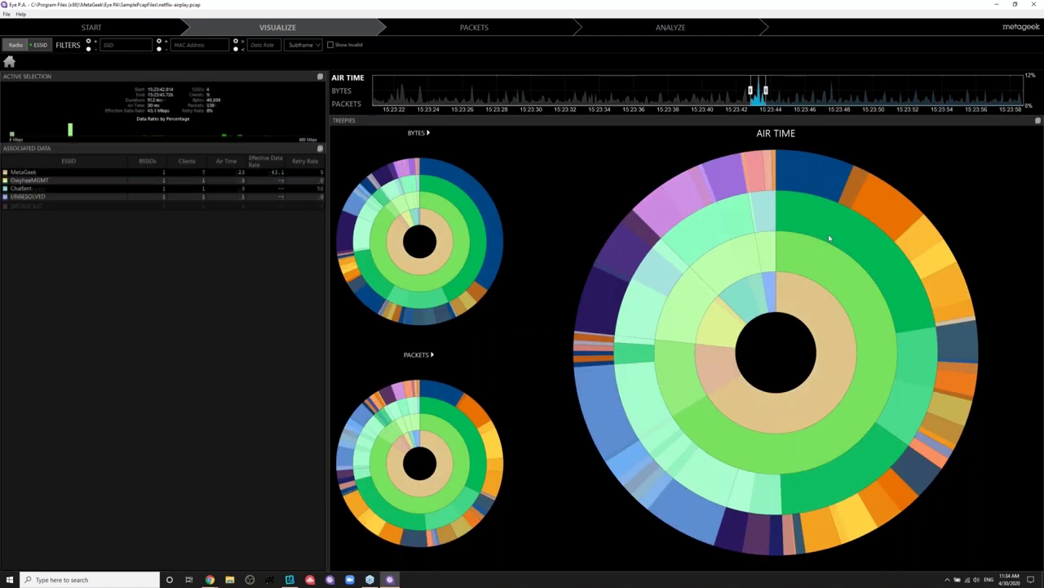
mouse_move(880, 278)
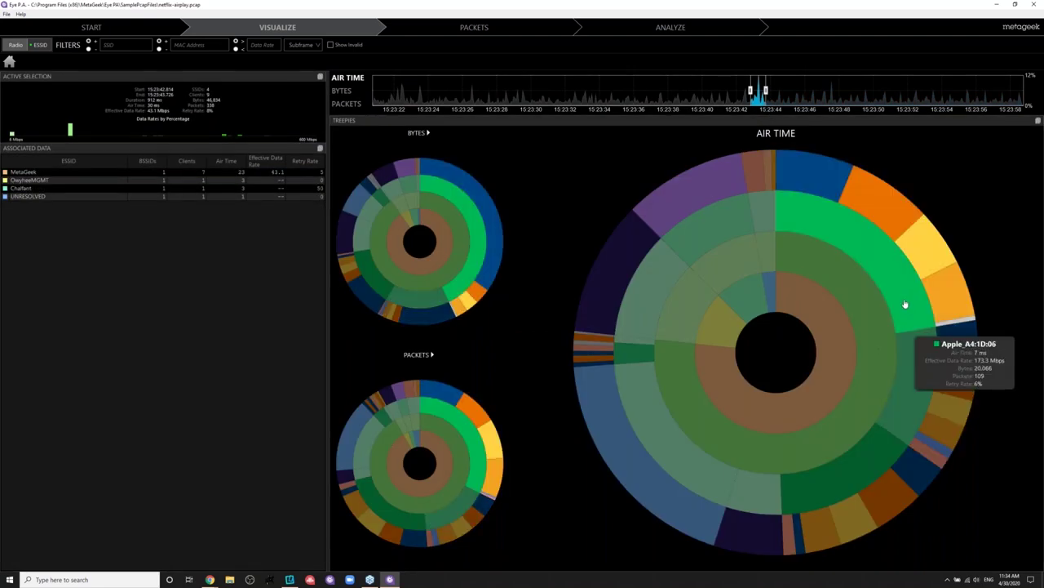
click(902, 302)
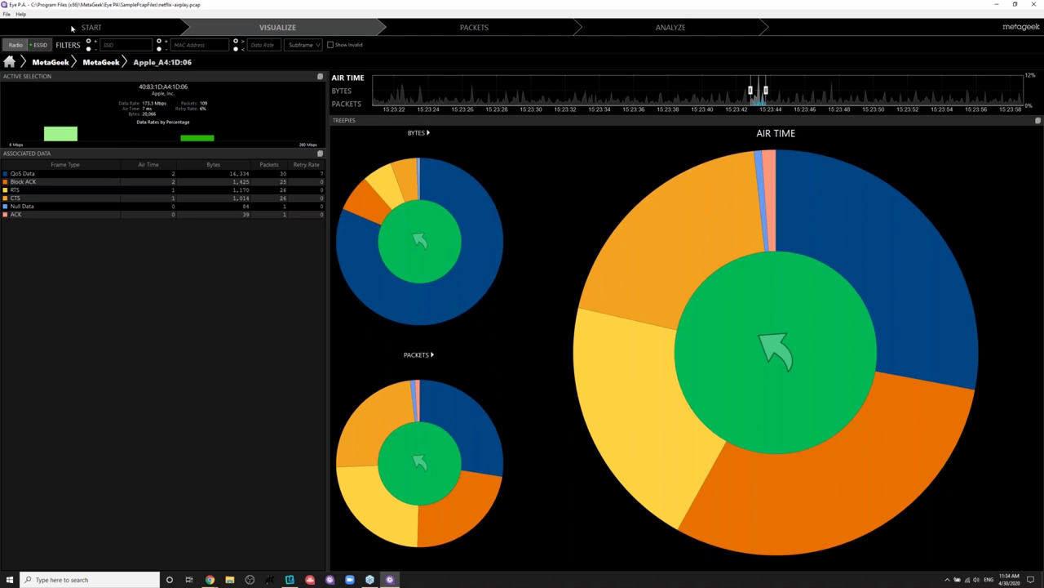
Send the filtered client packets to Wireshark and dismiss the software update dialog
click(7, 14)
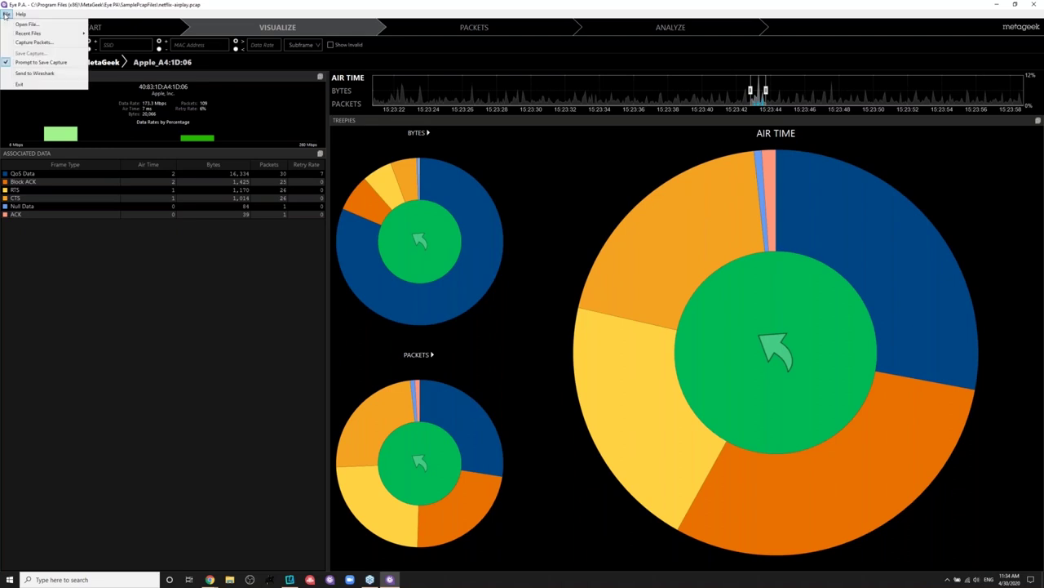
click(28, 73)
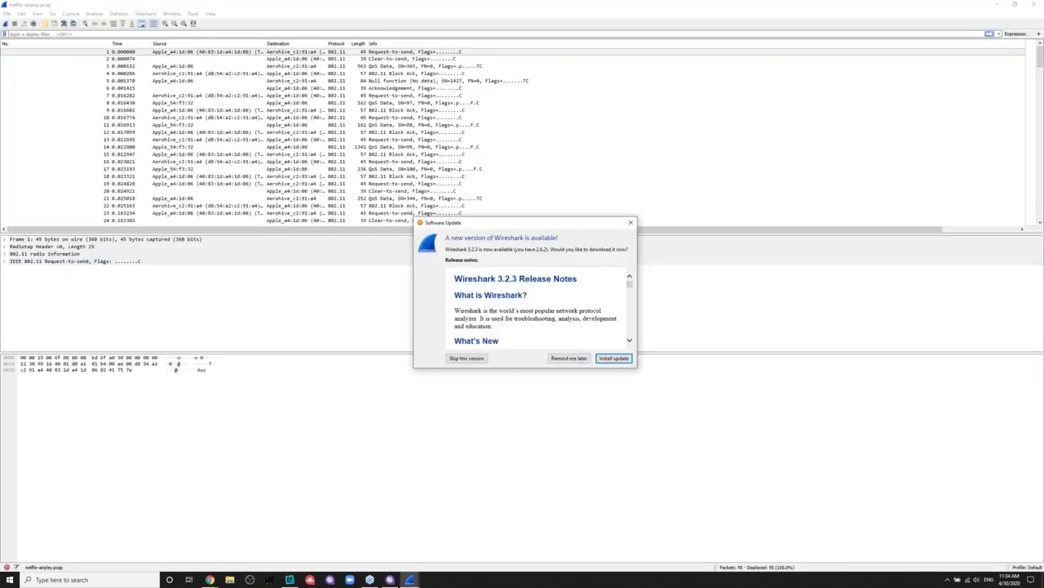
click(630, 222)
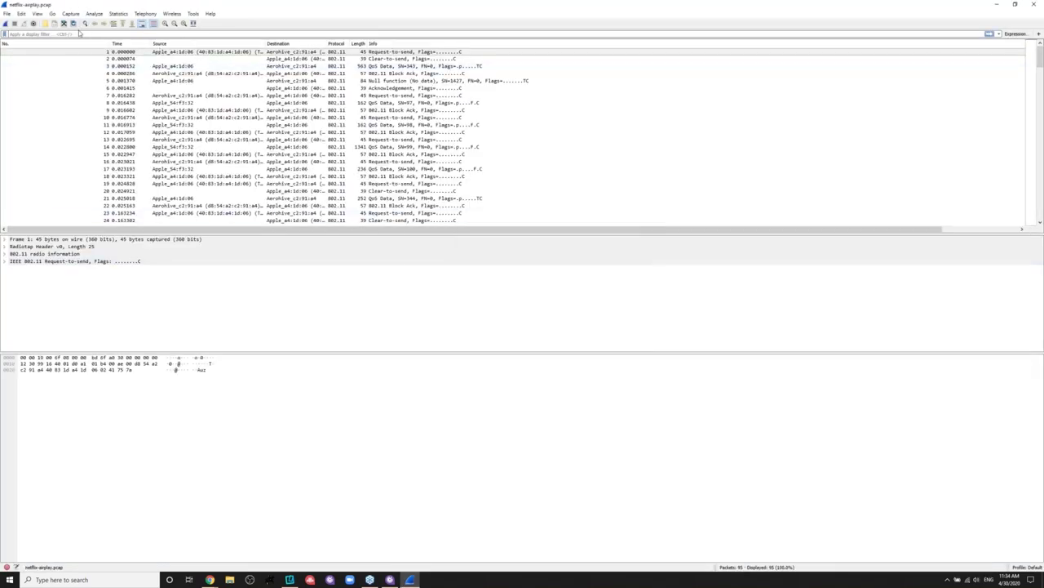
Examine the filtered client packets in the Wireshark packet list from the first frames to the last
click(382, 121)
scroll(484, 149, down, 7)
scroll(484, 149, down, 8)
scroll(471, 153, down, 8)
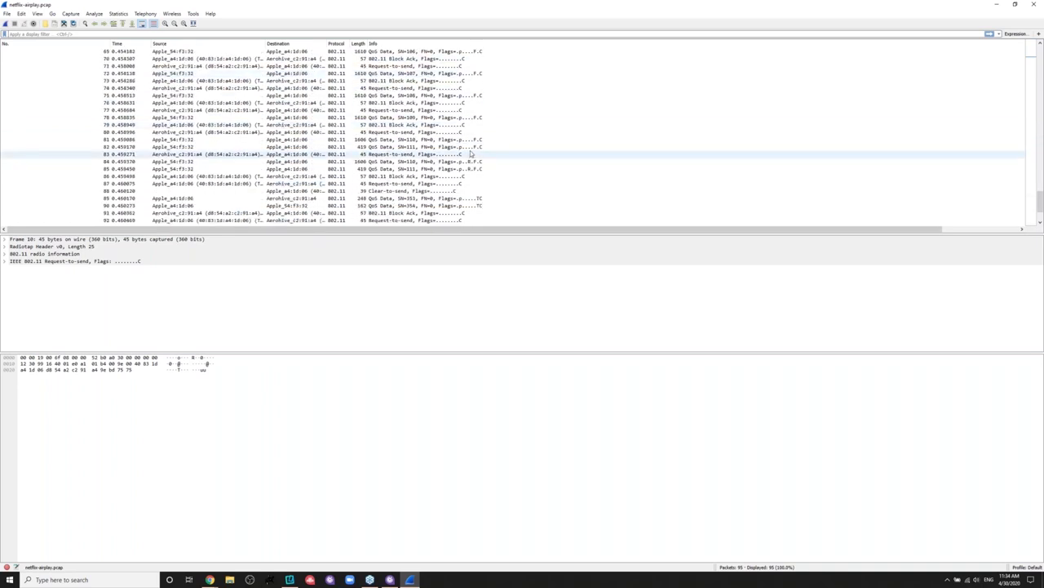
scroll(471, 153, up, 1)
scroll(470, 151, up, 5)
scroll(471, 150, up, 2)
Inspect the flags in the Radiotap Header of Block Ack packet 56, and close Wireshark to return to Eye P.A
click(327, 127)
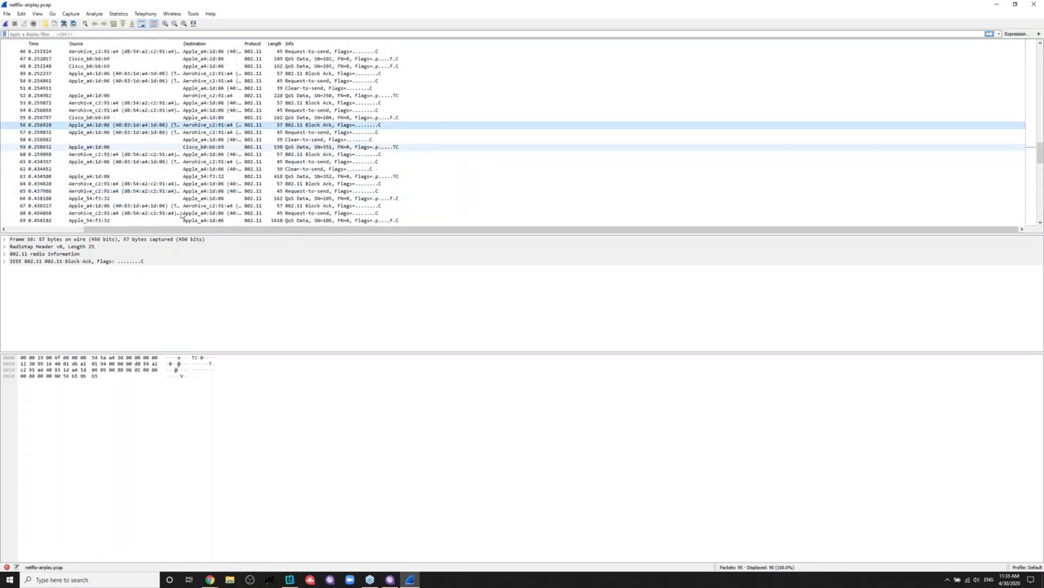
click(5, 246)
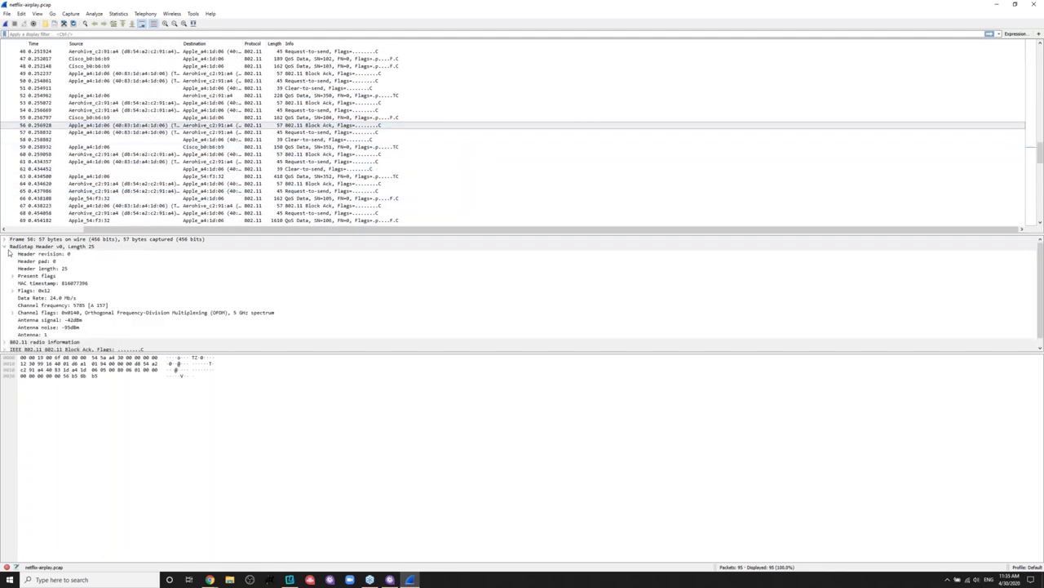
click(12, 277)
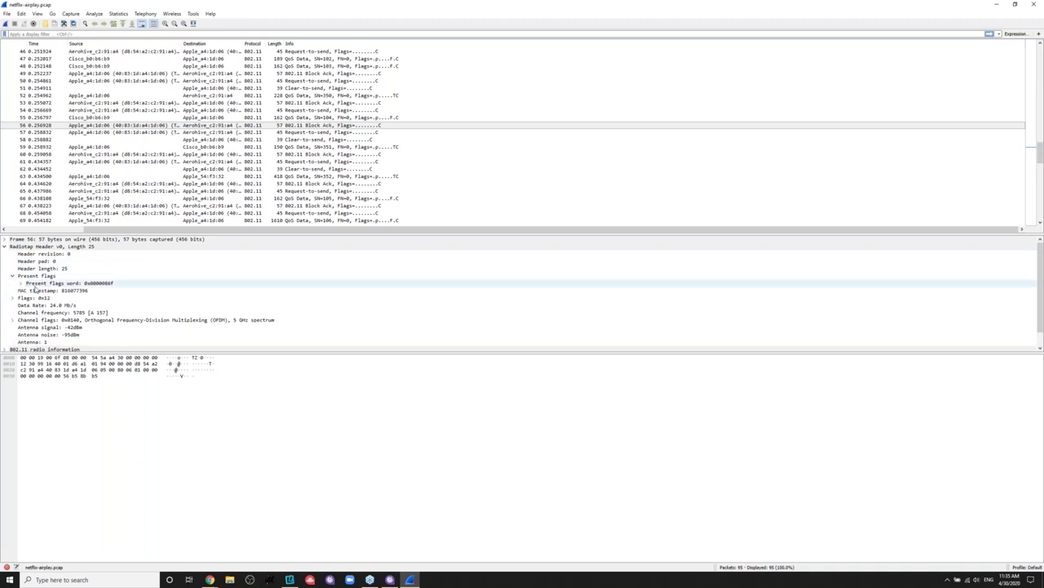
click(12, 284)
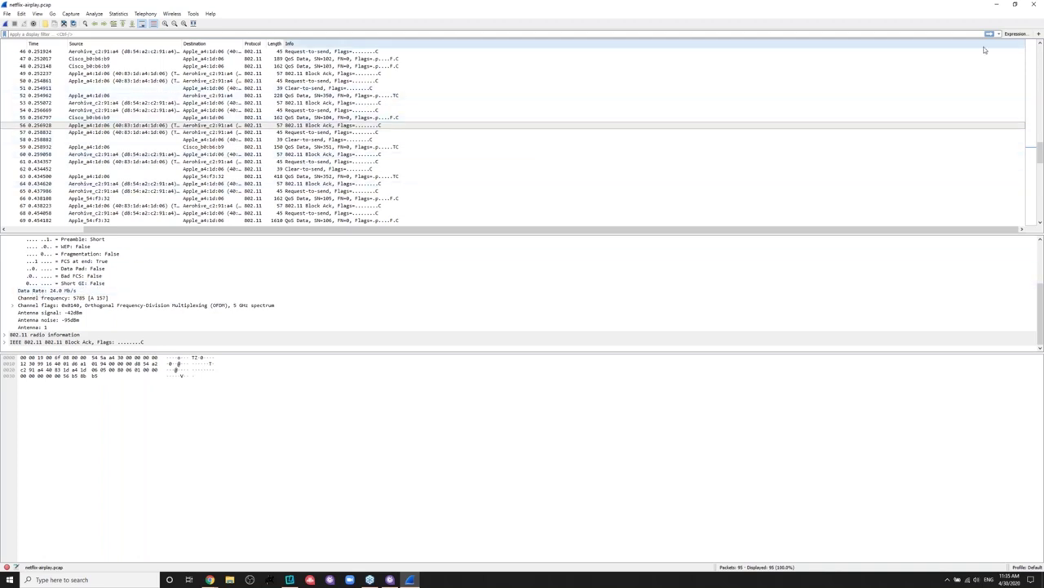
click(1034, 5)
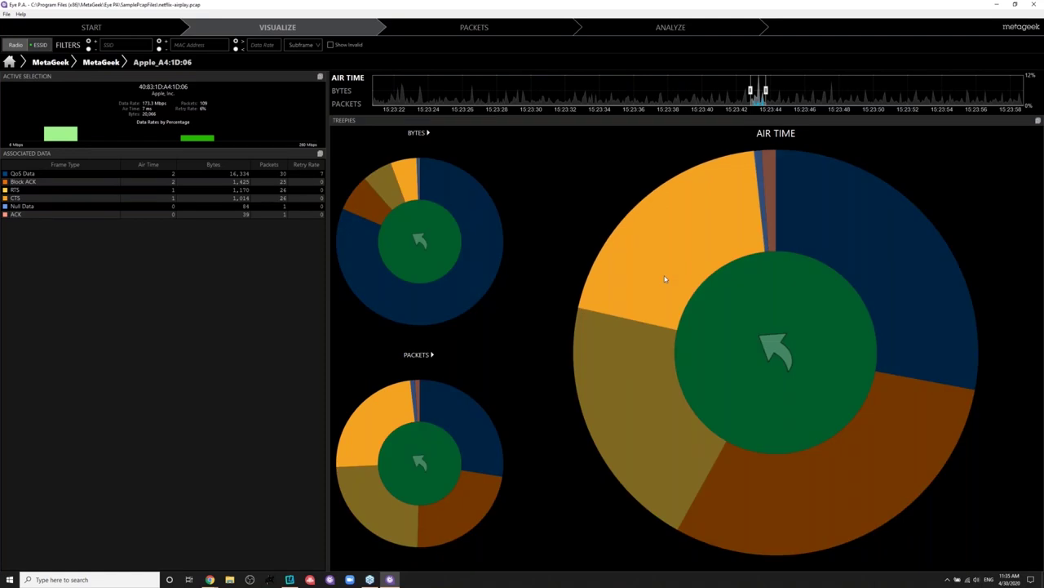
Leave the Netflix capture, open the MetaGeek's Office sample capture and drill into the MetaGeek network in the Air Time chart
click(779, 355)
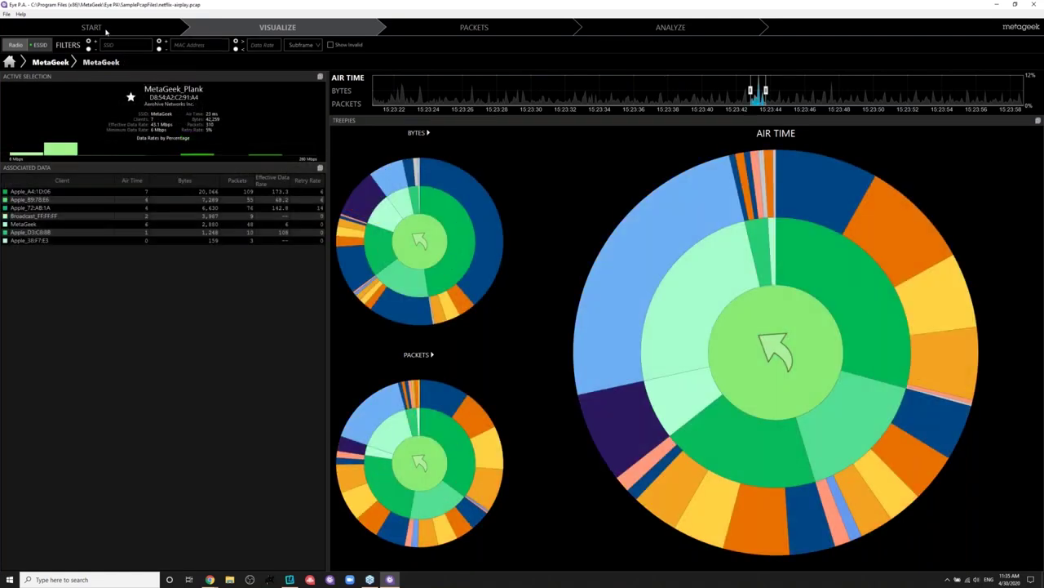
click(106, 31)
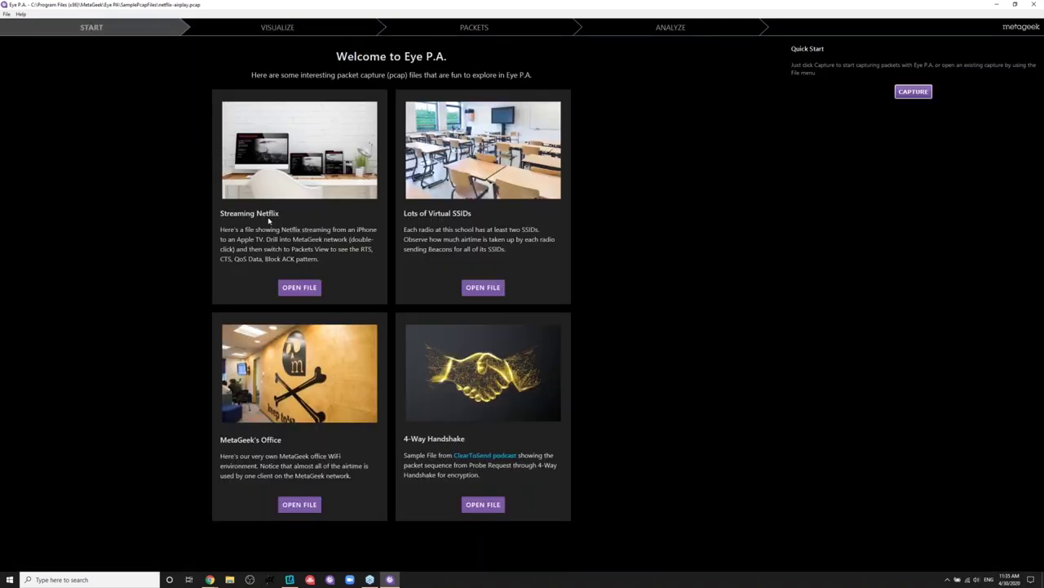
click(295, 508)
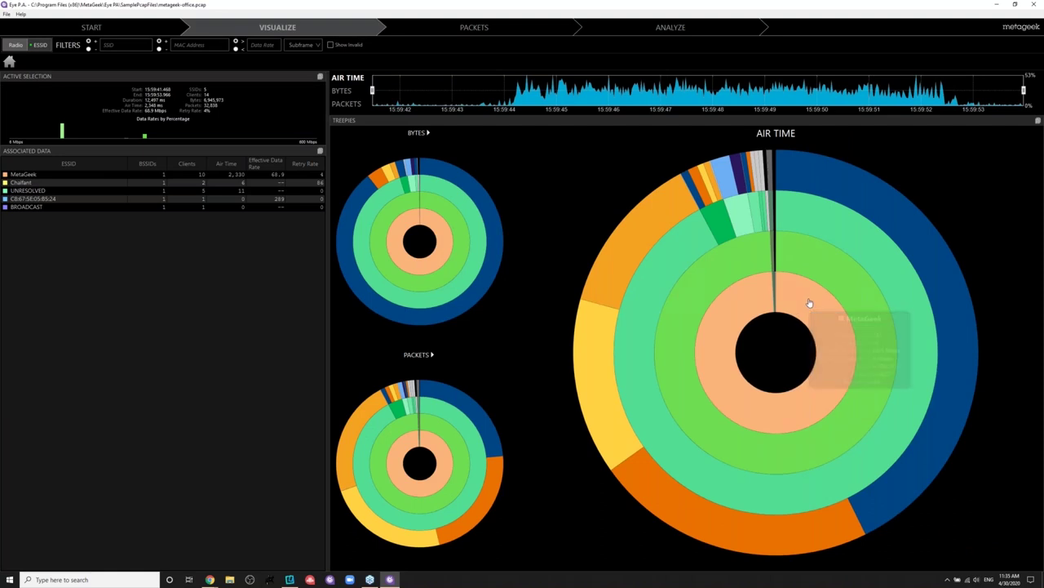
click(722, 285)
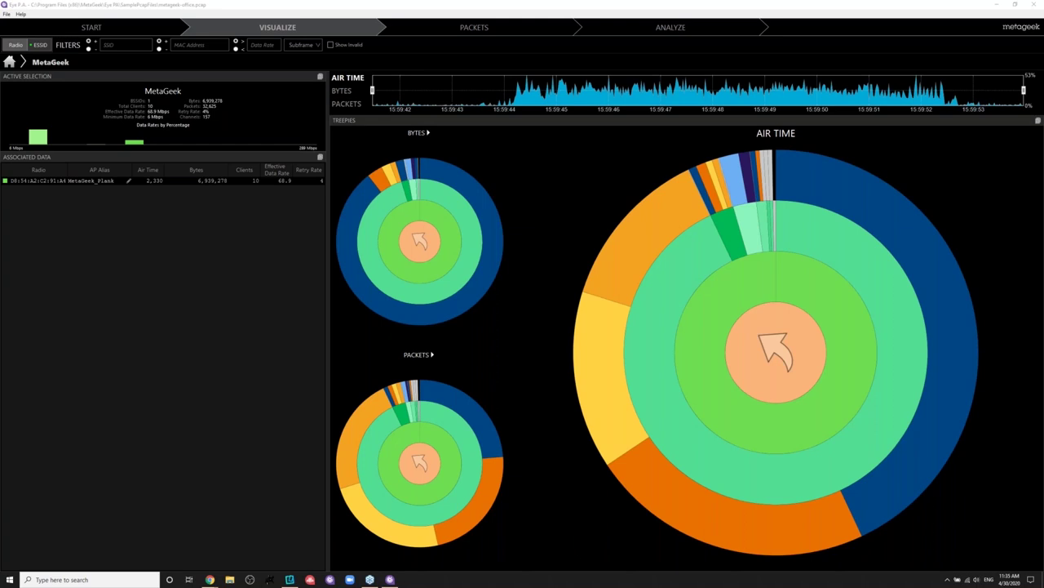
Draw a red arrow pointing at the MetaGeek network's statistics in the Active Selection details
mouse_move(291, 97)
mouse_down()
mouse_move(225, 119)
mouse_move(231, 111)
mouse_move(234, 124)
mouse_up()
mouse_move(135, 144)
mouse_move(31, 137)
Show the channel 157 analysis, clear the existing marks and circle the High Retransmits issue in red
click(657, 27)
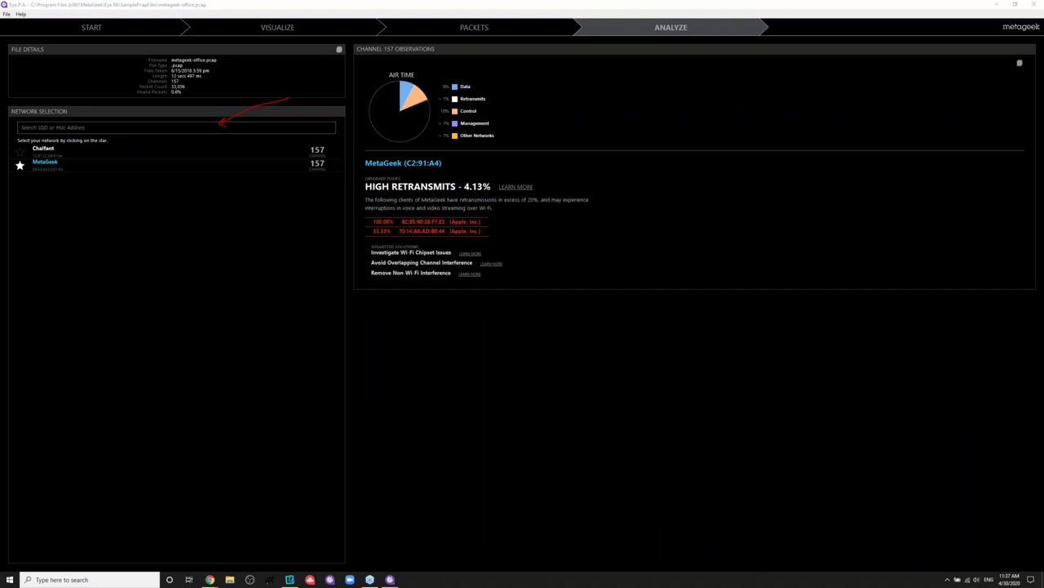
key(e)
mouse_move(465, 173)
mouse_down()
mouse_move(351, 173)
mouse_move(369, 187)
mouse_move(492, 188)
mouse_move(476, 174)
mouse_up()
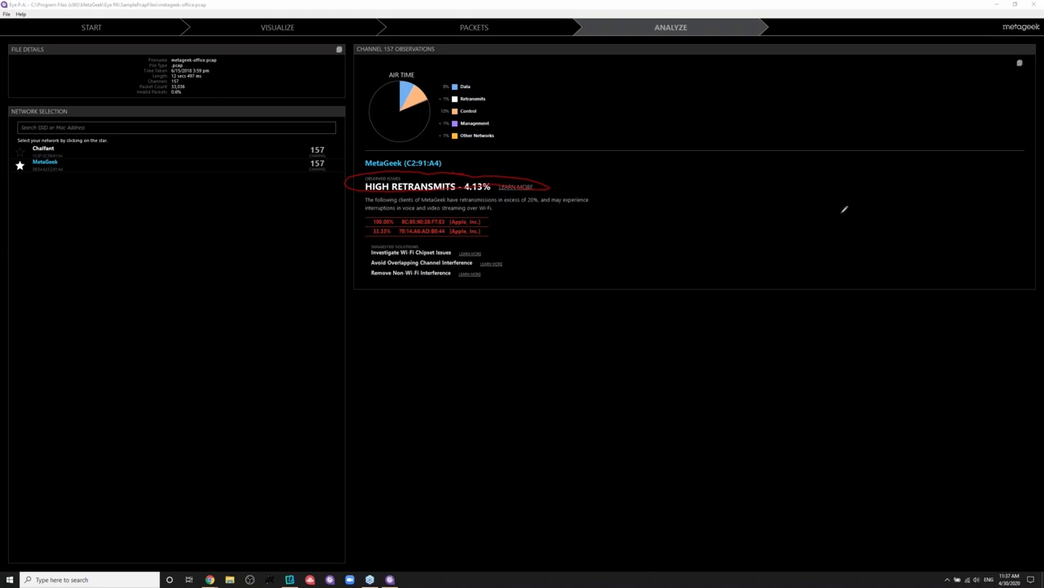
key(e)
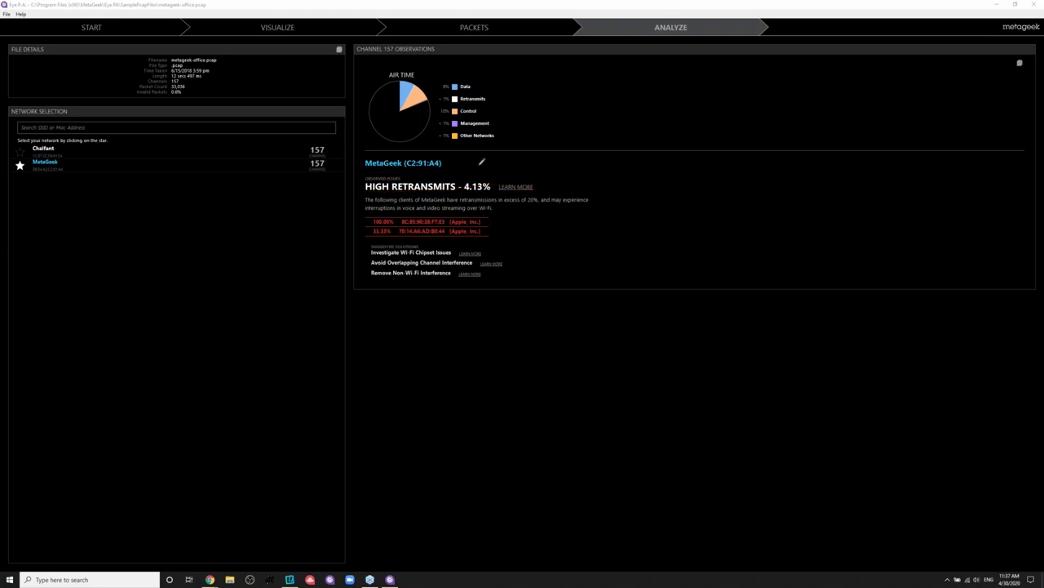
mouse_move(471, 173)
mouse_down()
mouse_move(374, 172)
mouse_move(360, 183)
mouse_move(418, 196)
mouse_move(578, 189)
mouse_move(469, 169)
mouse_up()
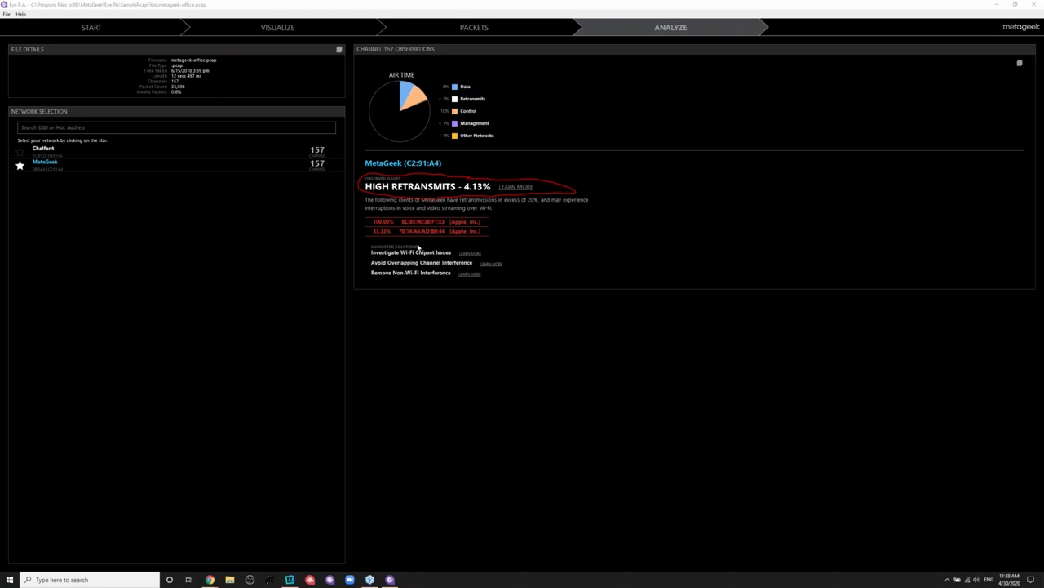
Expand the explanations for the Wi-Fi chipset, overlapping channel and non-Wi-Fi interference solutions
click(470, 254)
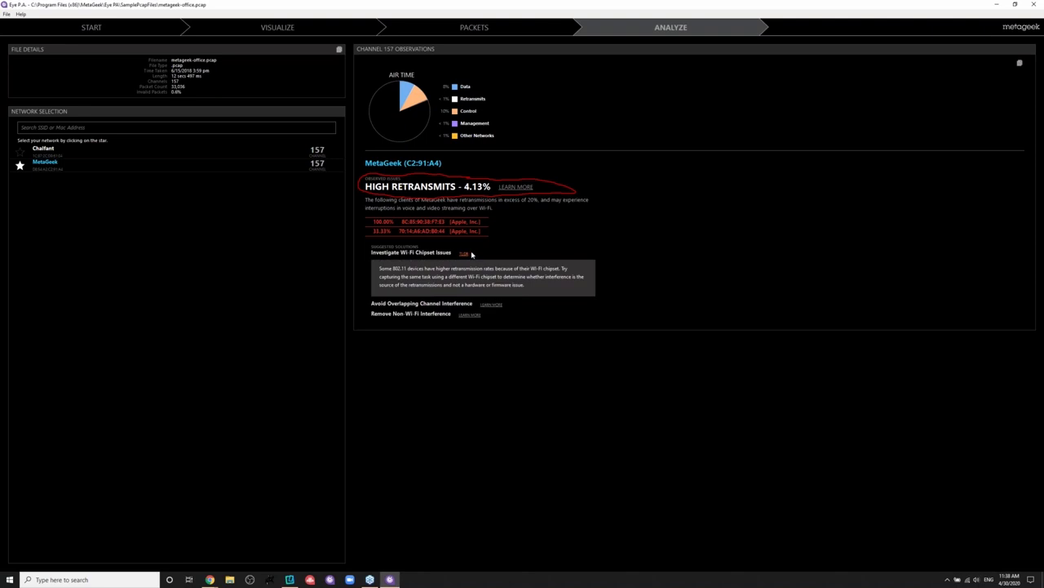
click(492, 305)
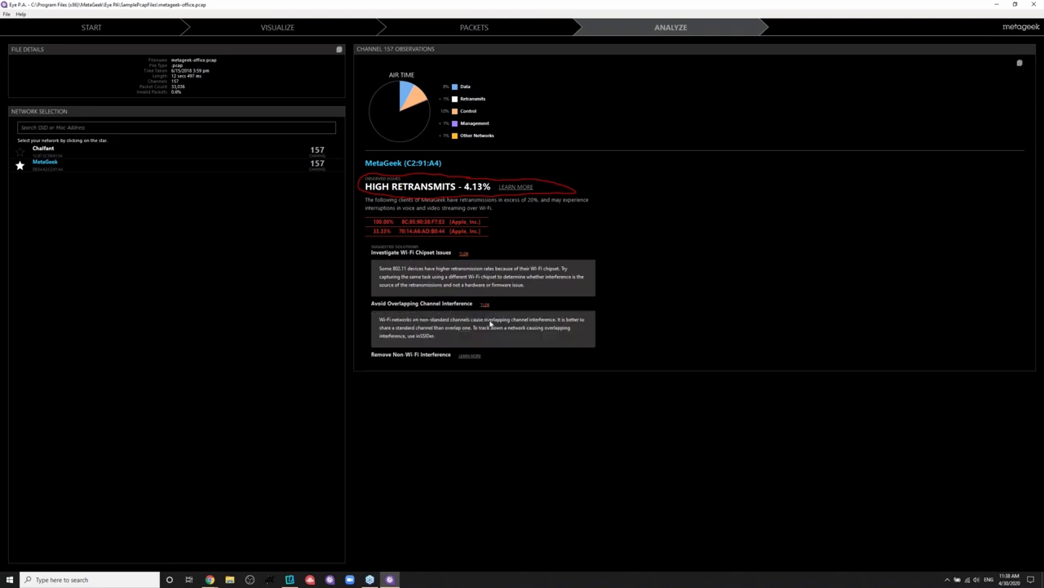
click(468, 355)
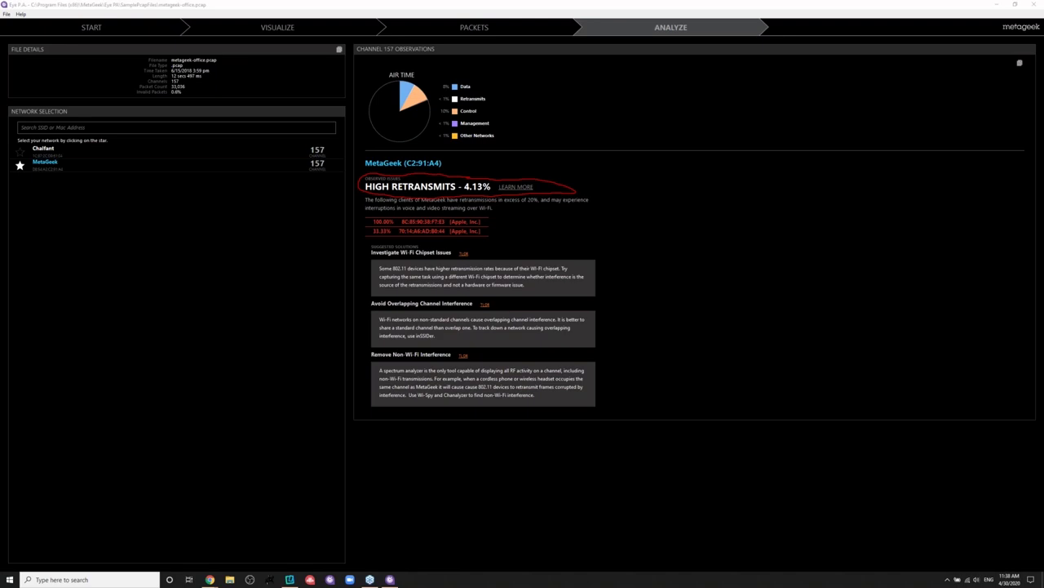
Clear the red annotation and close Eye P.A. to return to the Eye P.A Demo slide
key(Escape)
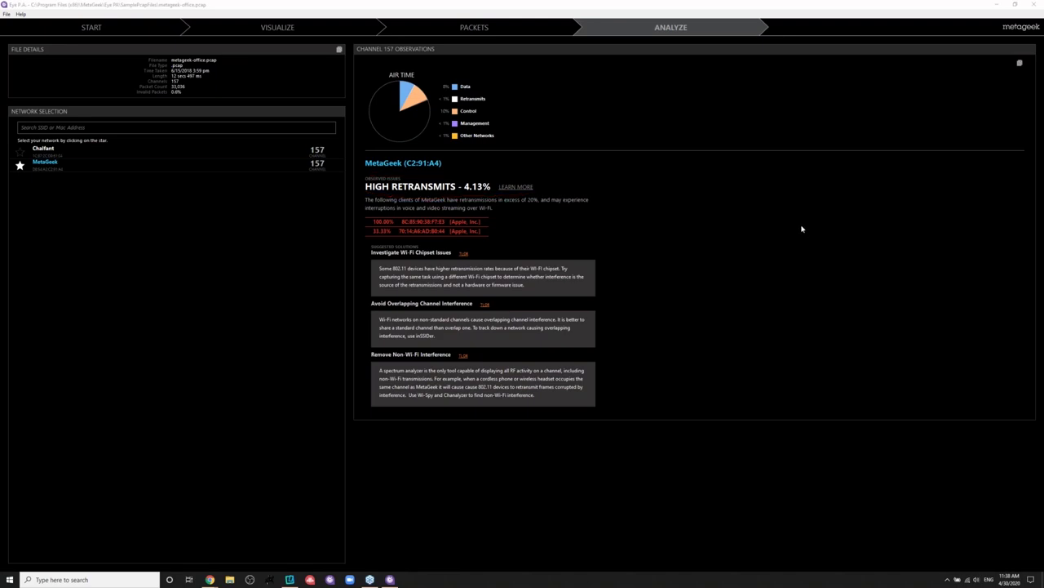
click(1033, 7)
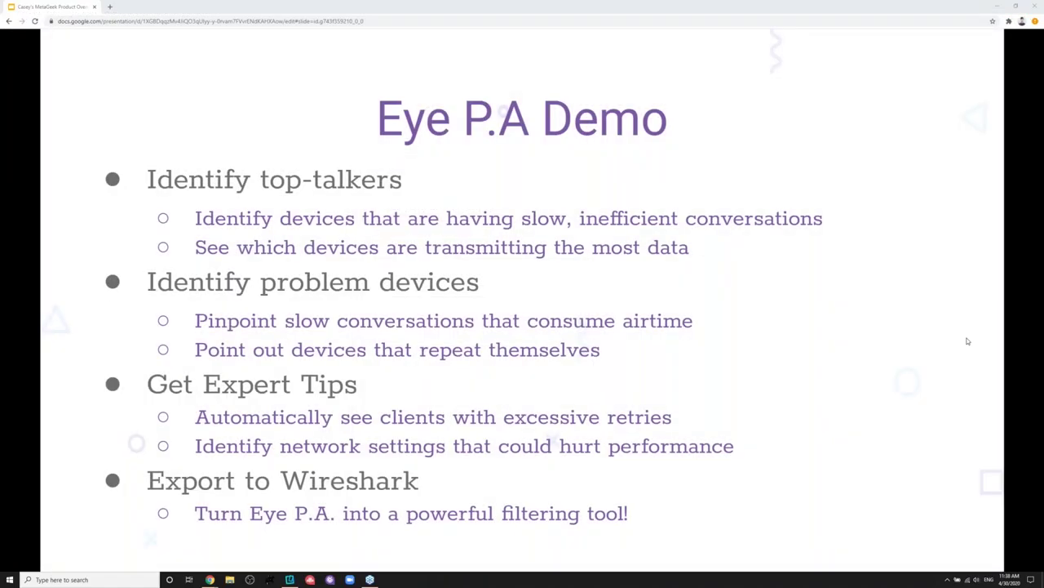